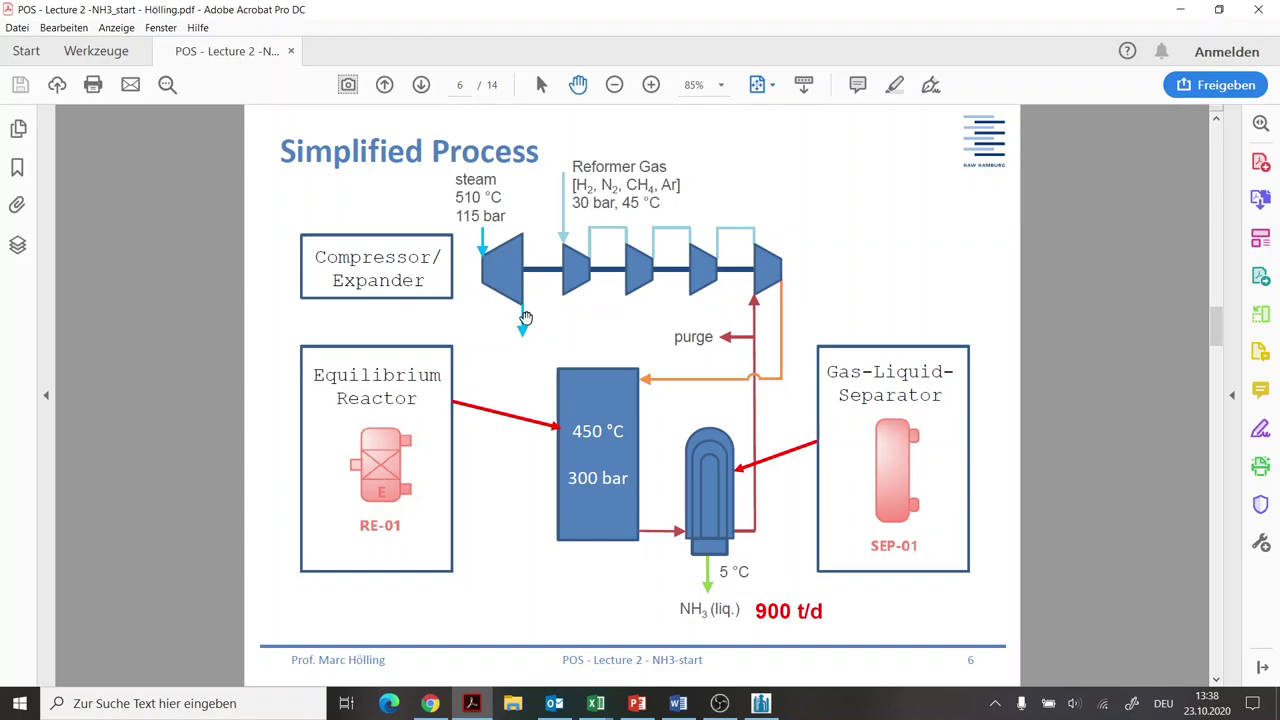
# - Start a new simulation with the wizard and add methane and argon as compounds
pyautogui.click(761, 703)
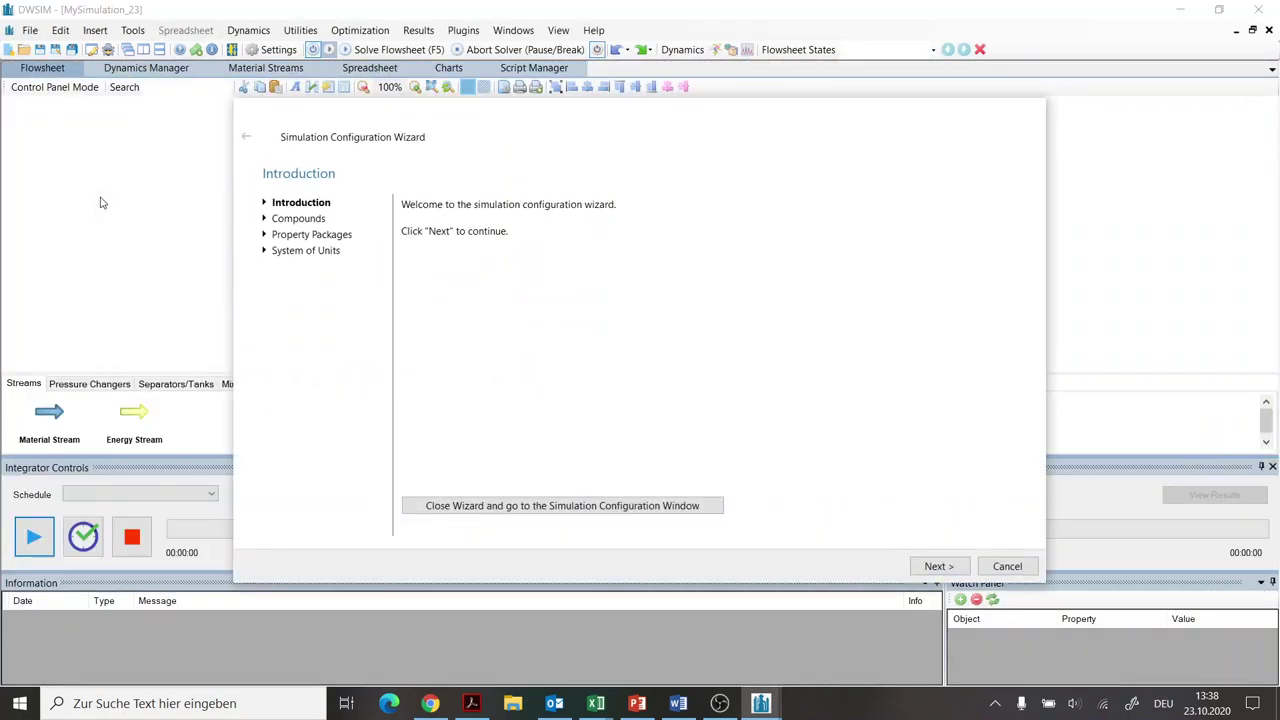
pyautogui.click(925, 569)
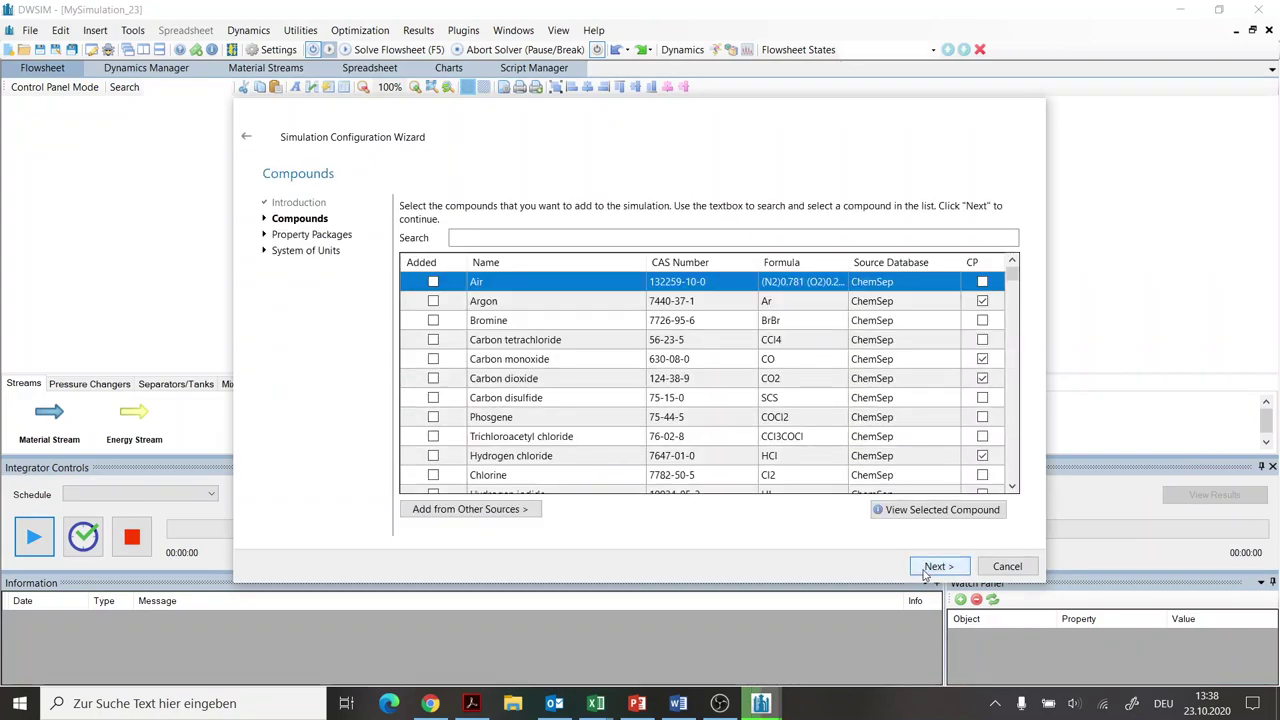
pyautogui.click(511, 241)
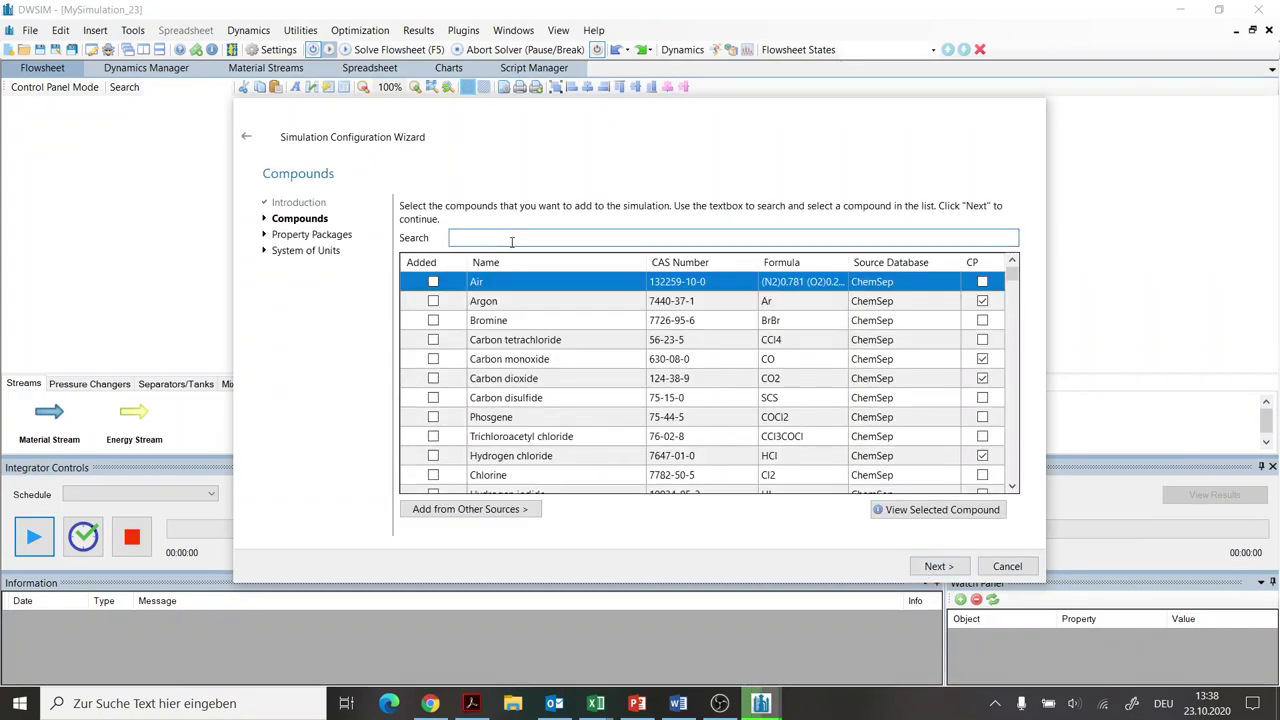
pyautogui.write('methane')
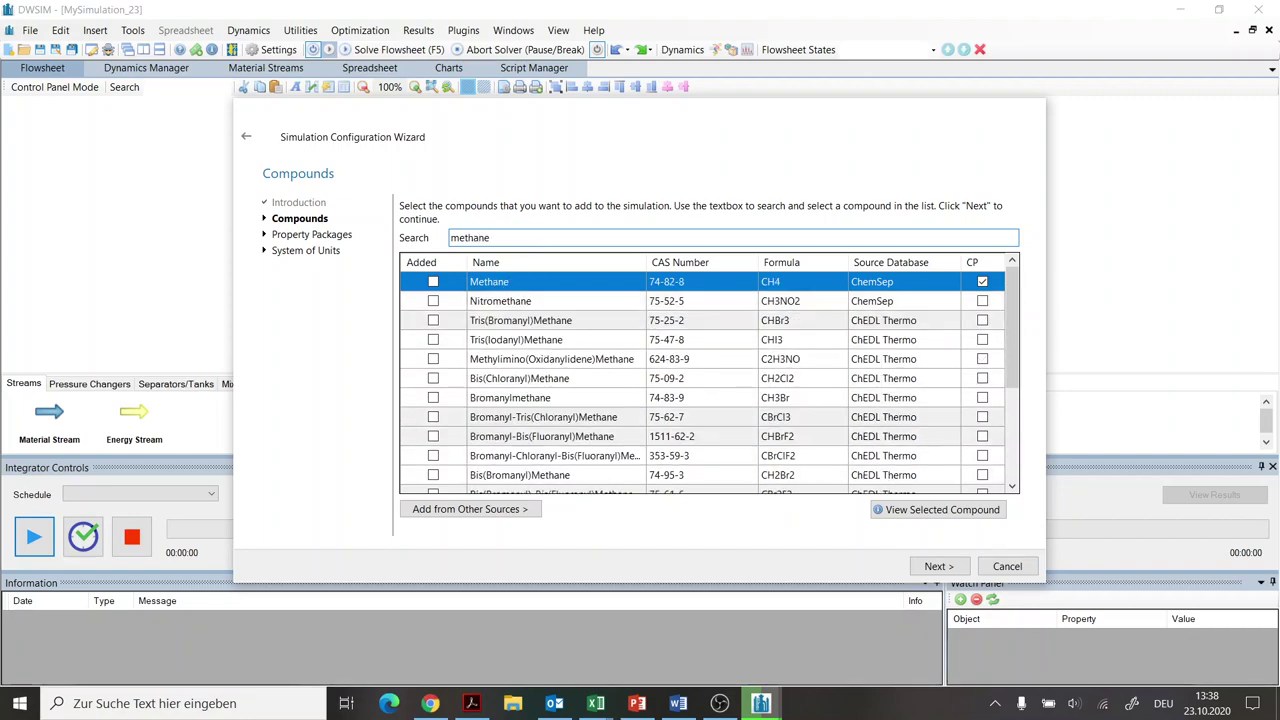
pyautogui.click(433, 283)
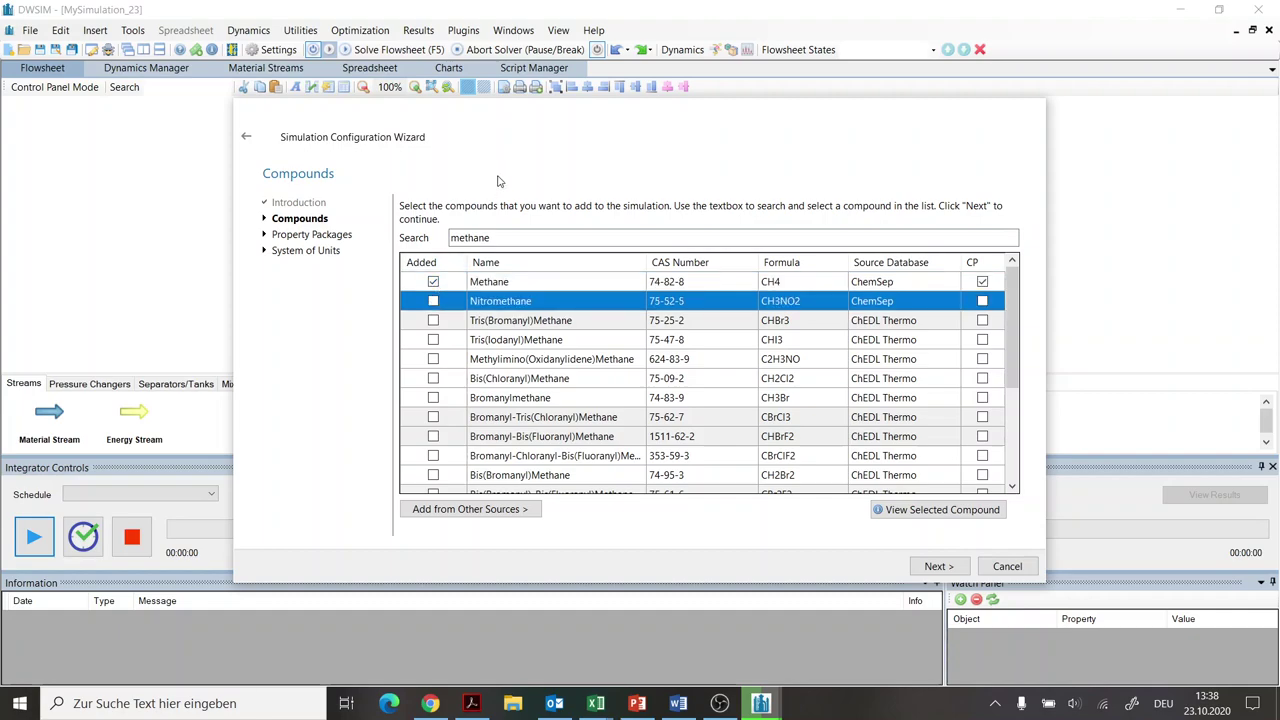
pyautogui.doubleClick(438, 237)
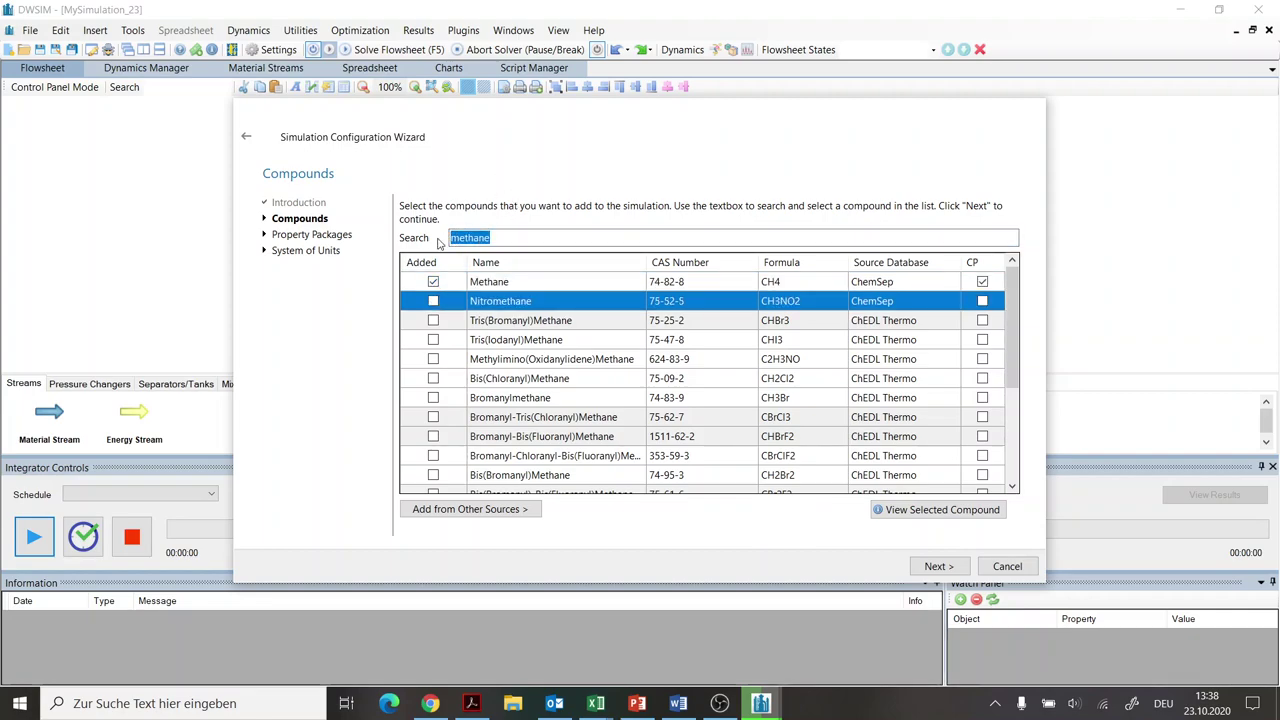
pyautogui.write('argon')
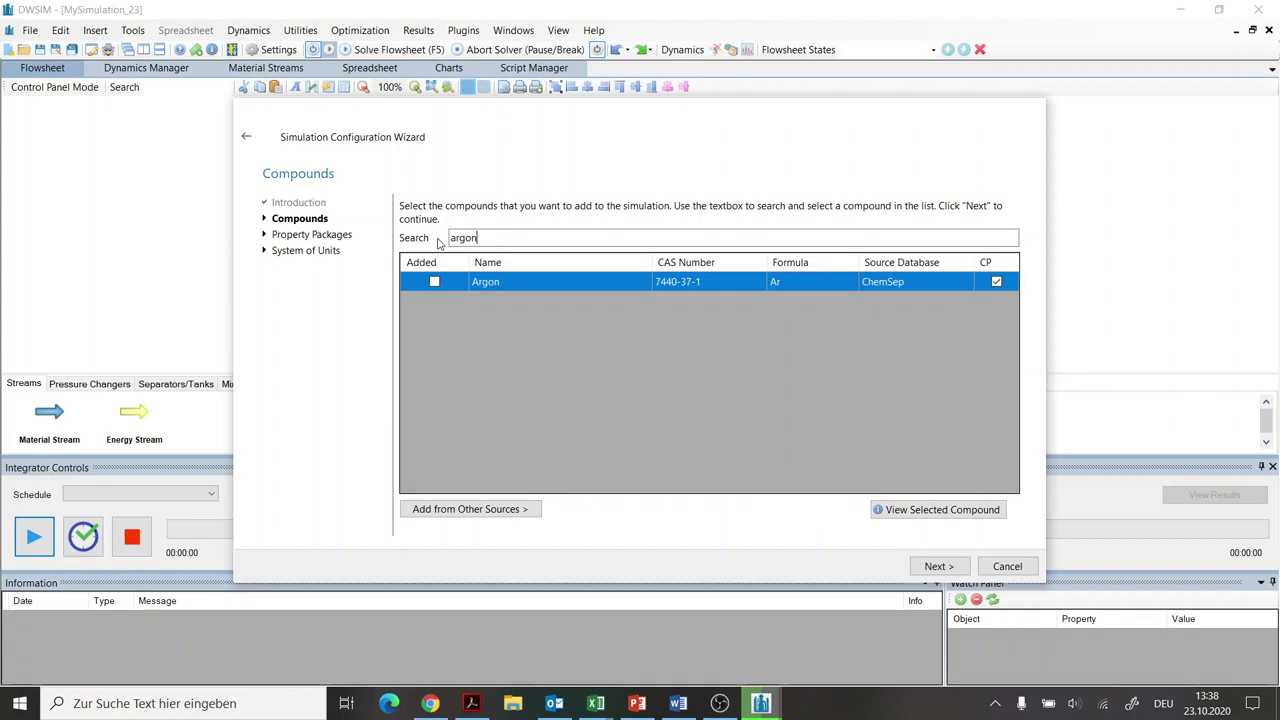
pyautogui.click(434, 283)
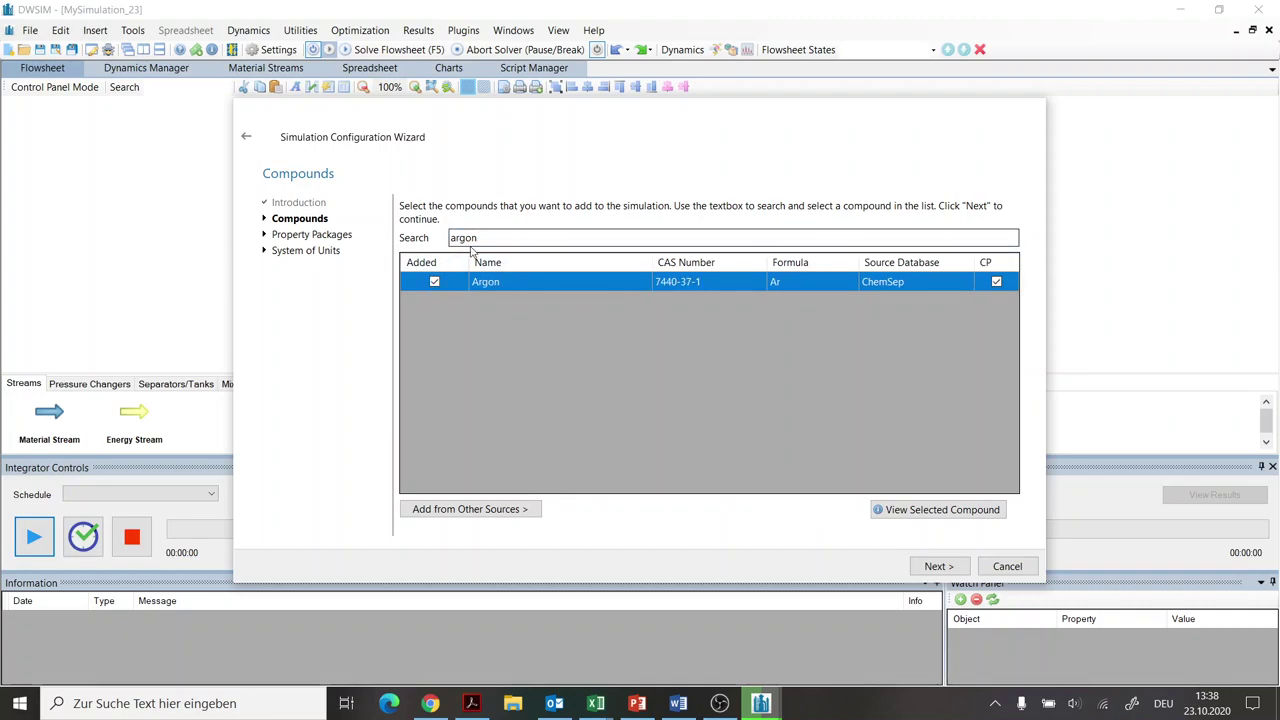
# - Add hydrogen and nitrogen to the simulation's compound list
pyautogui.press('BackSpace')
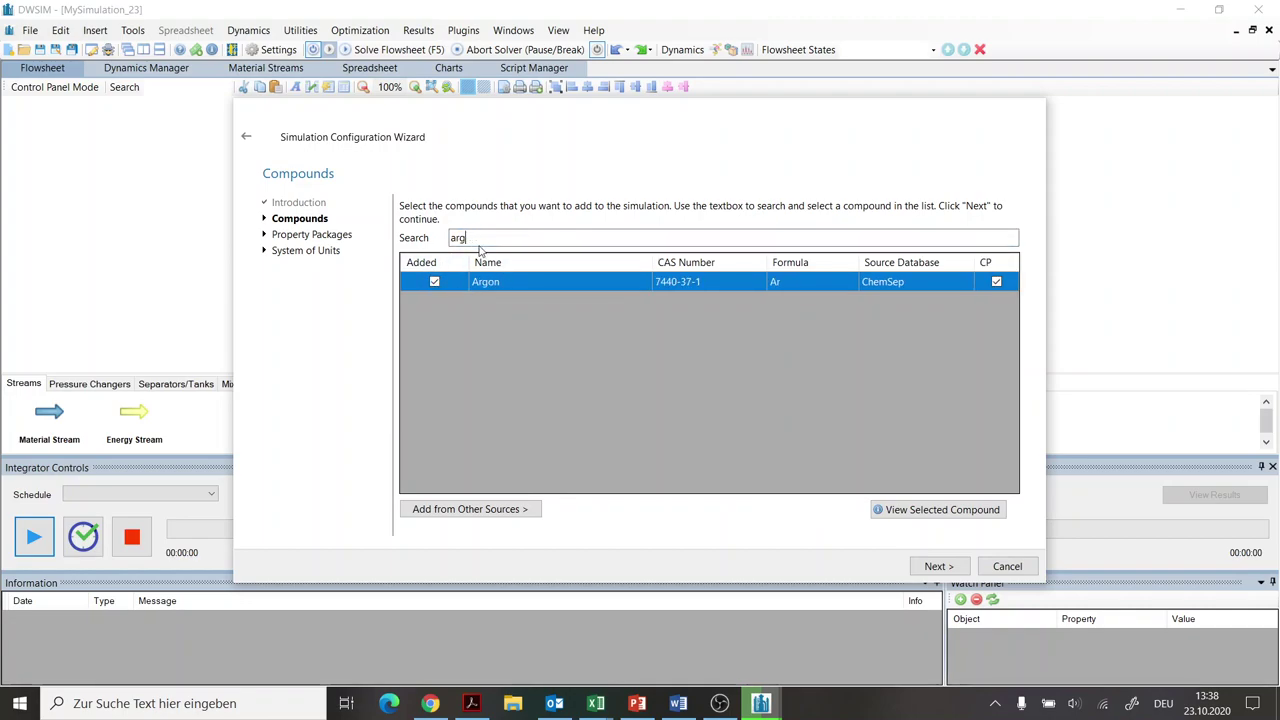
pyautogui.press('BackSpace')
pyautogui.press('BackSpace')
pyautogui.write('hydrogen')
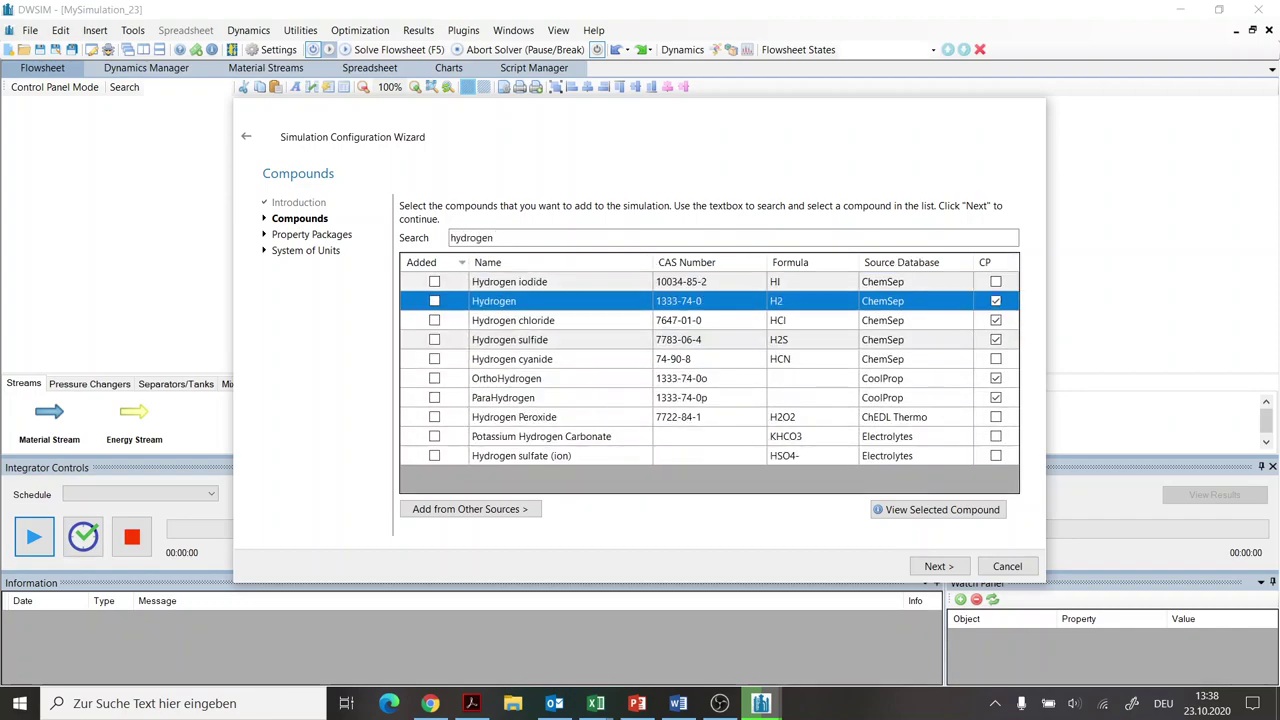
pyautogui.click(434, 301)
pyautogui.doubleClick(543, 237)
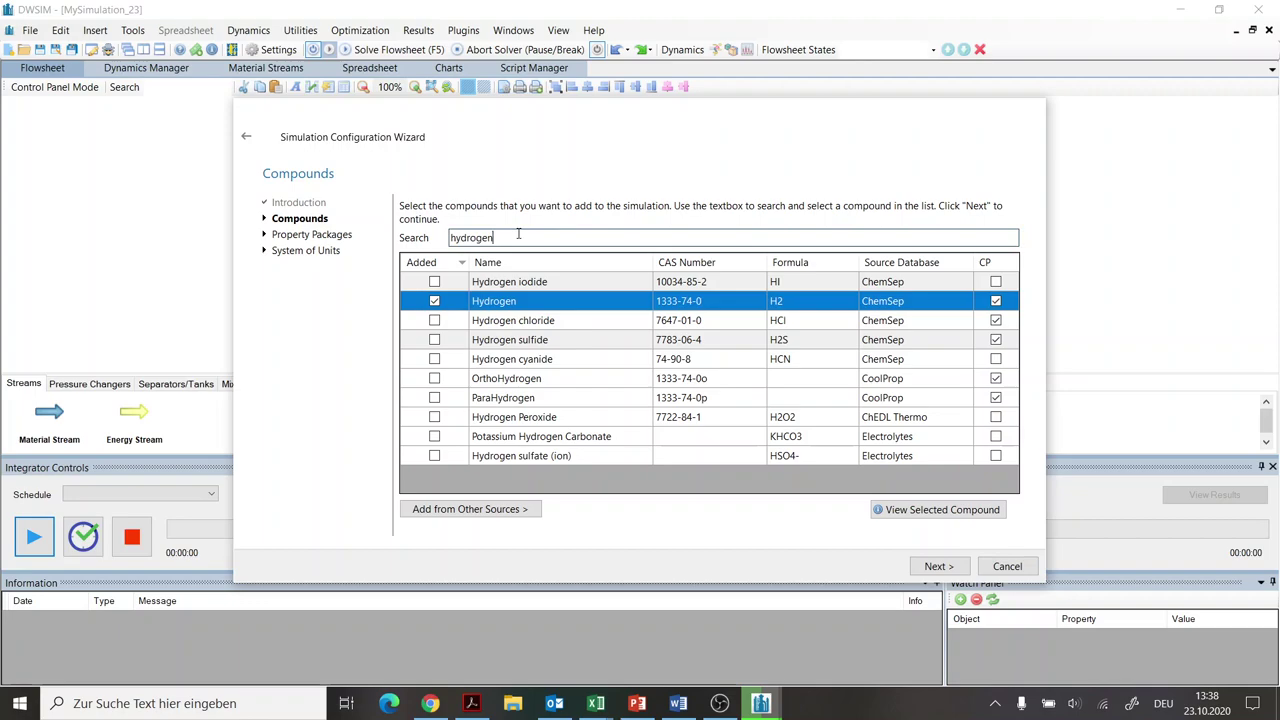
pyautogui.write('ni')
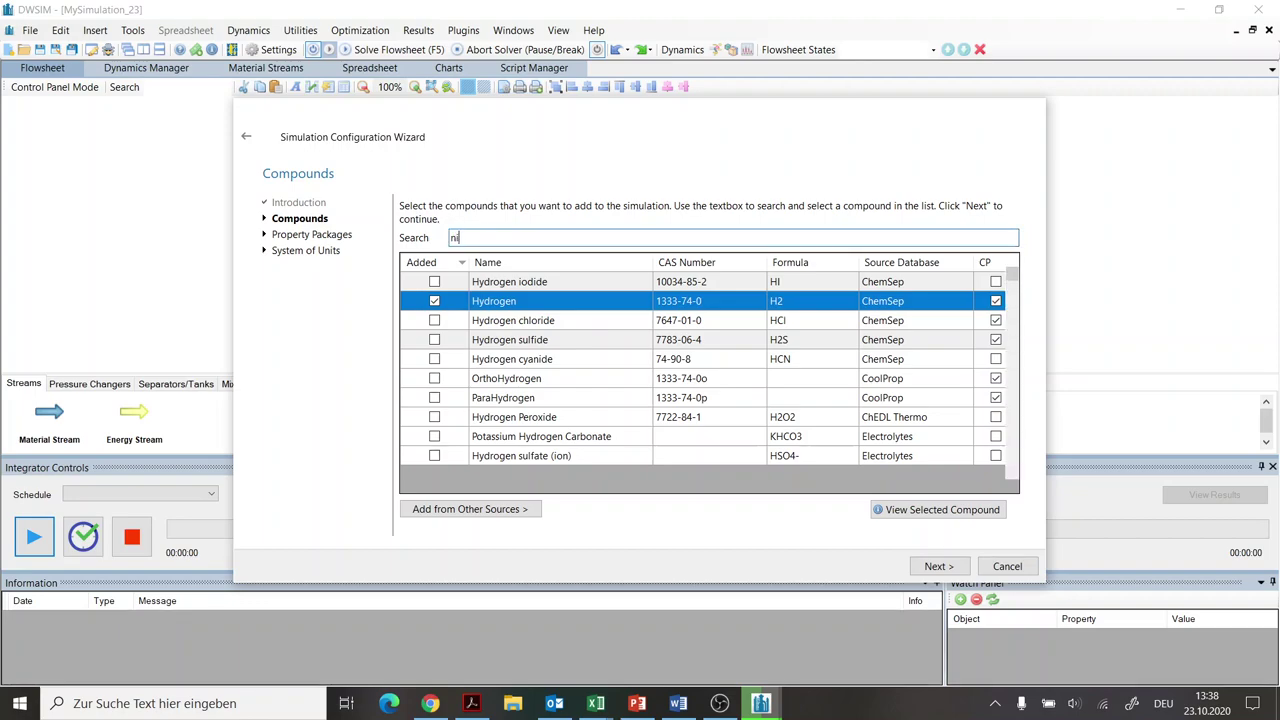
pyautogui.write('trogen')
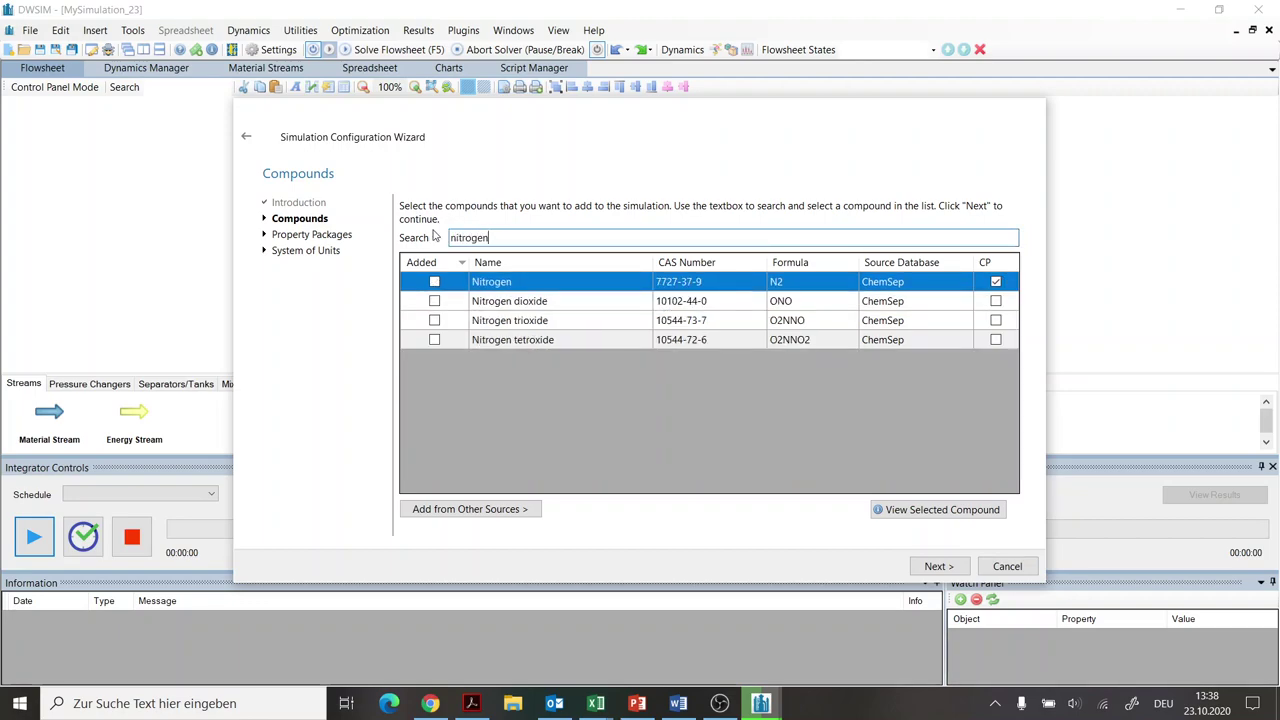
pyautogui.click(434, 282)
# - Add ammonia and water to the compounds and proceed to property packages
pyautogui.doubleClick(500, 237)
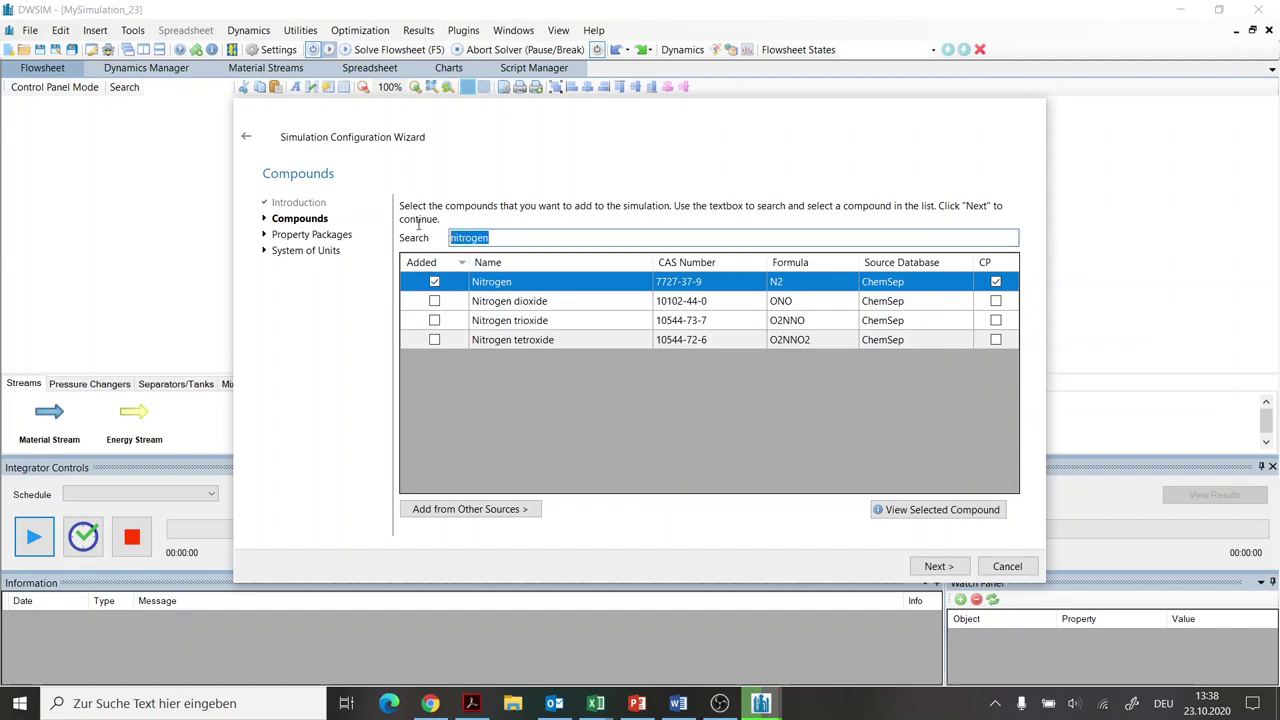
pyautogui.write('ammoni')
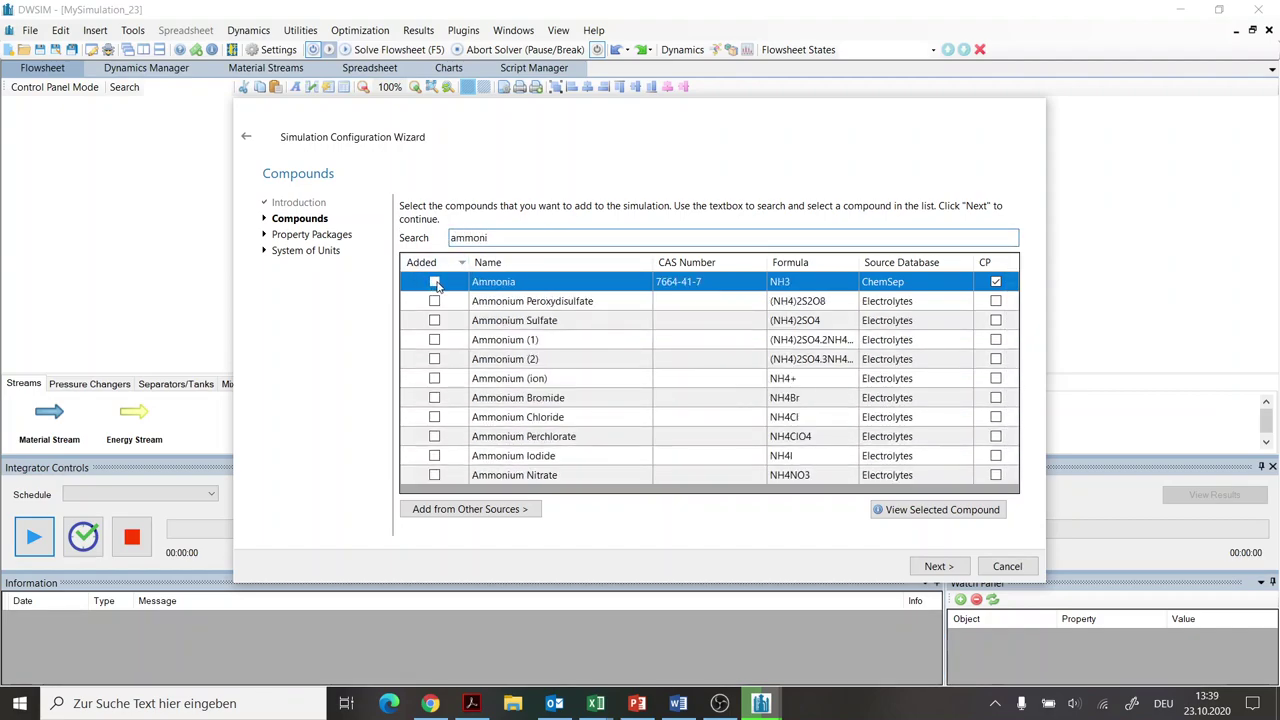
pyautogui.click(434, 282)
pyautogui.doubleClick(495, 240)
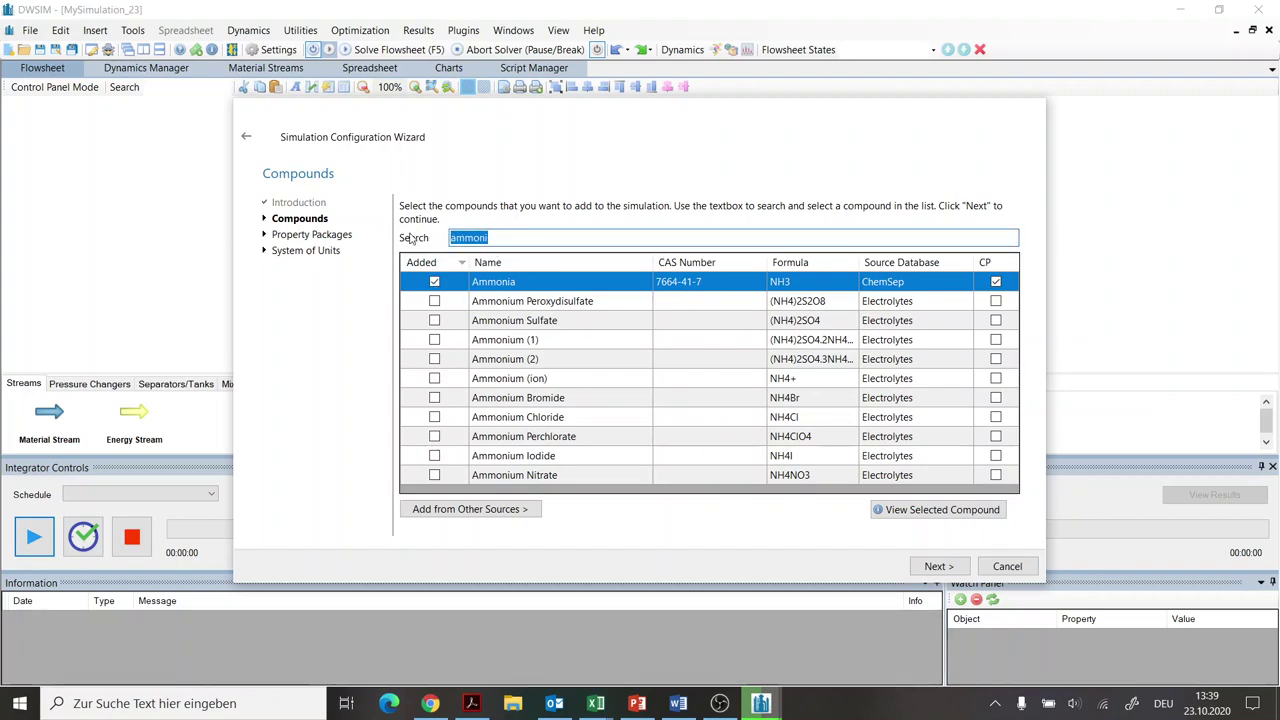
pyautogui.write('water')
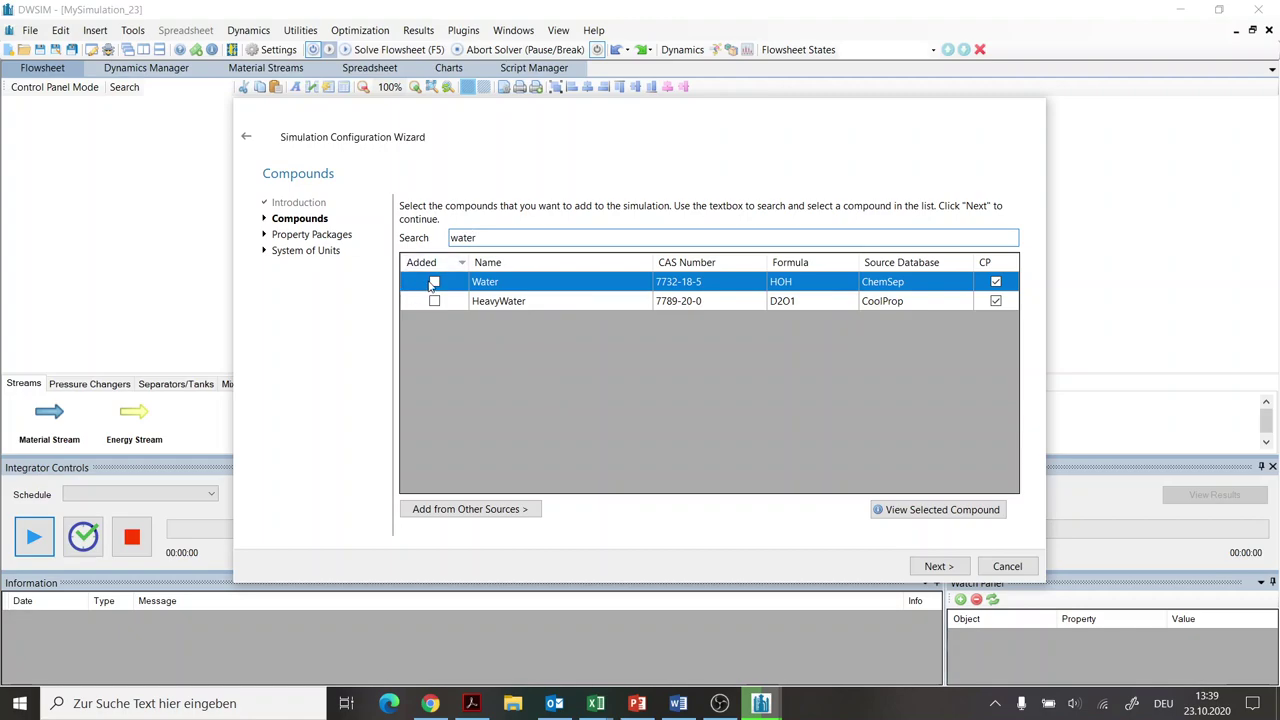
pyautogui.click(435, 283)
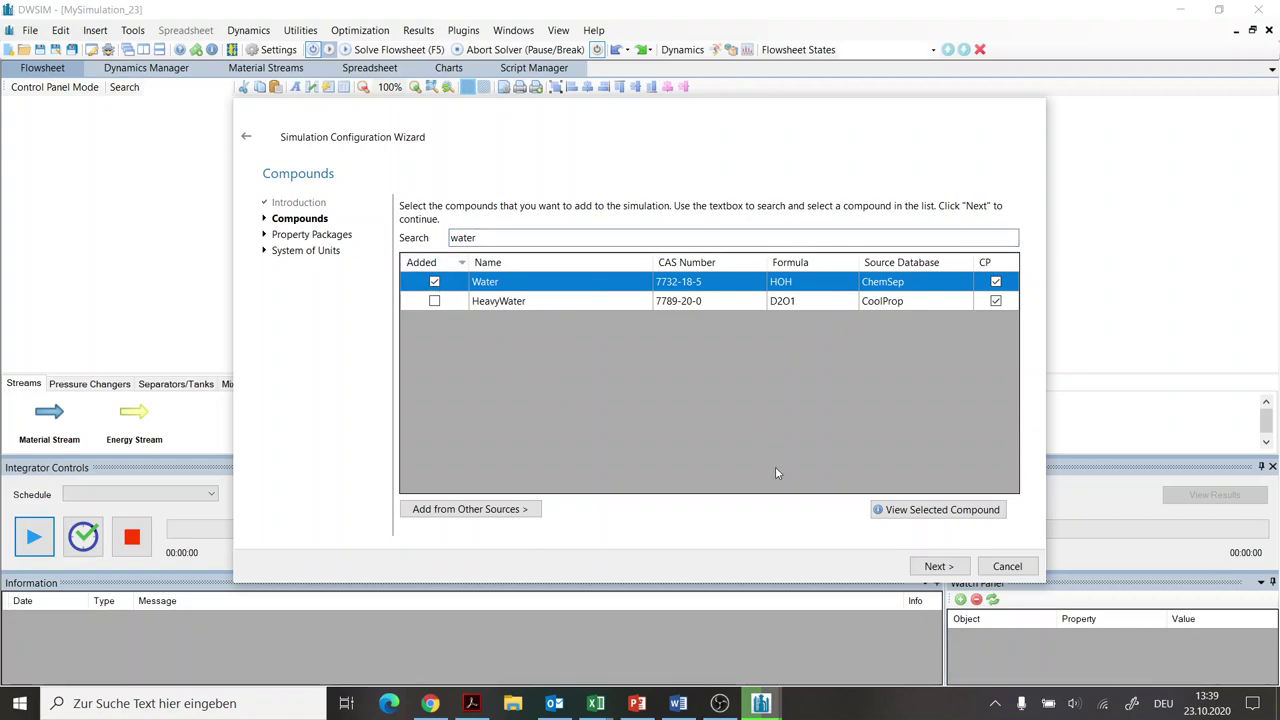
pyautogui.click(937, 566)
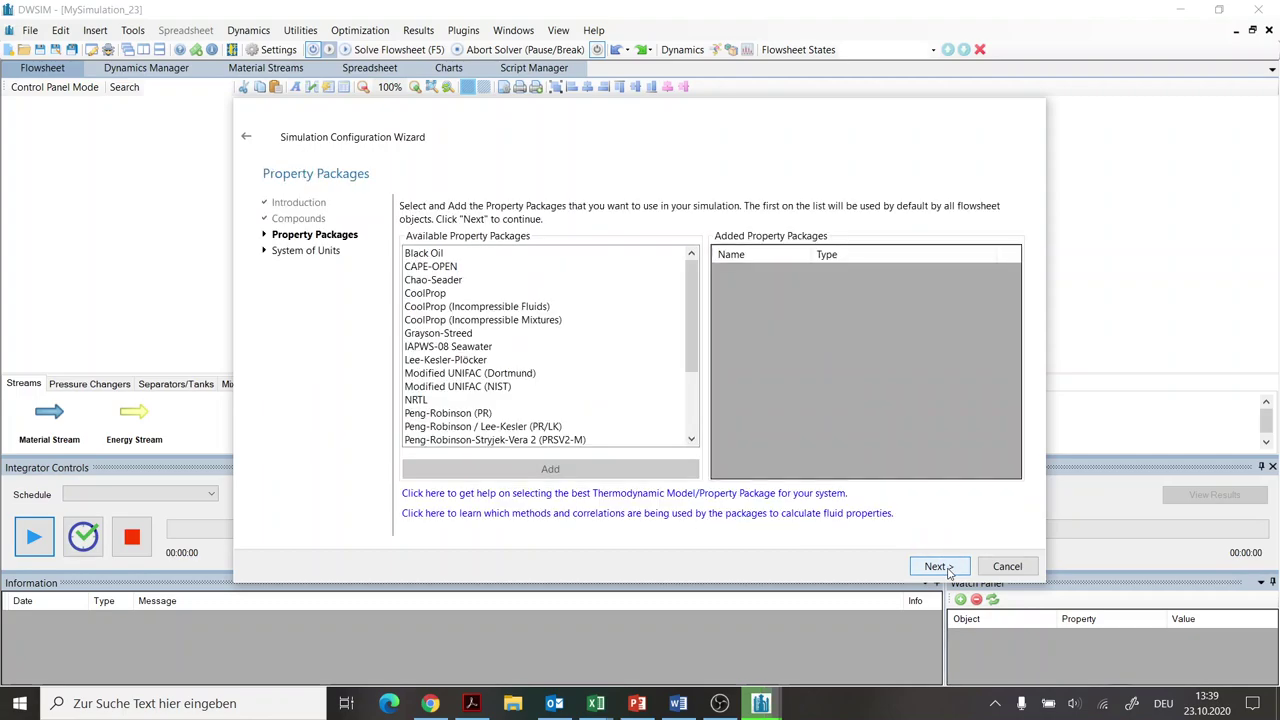
# - Add the NRTL and Steam Tables (IAPWS-IF97) property packages
pyautogui.doubleClick(421, 402)
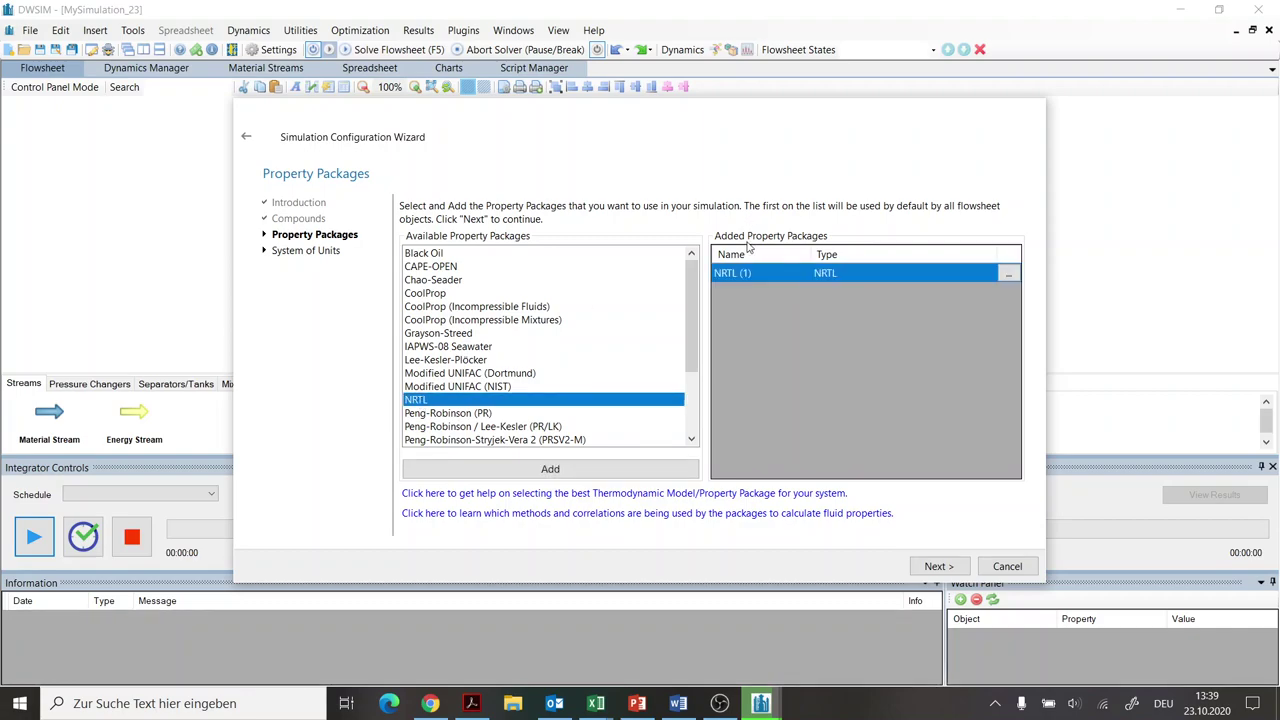
pyautogui.moveTo(694, 320); pyautogui.dragTo(697, 381)
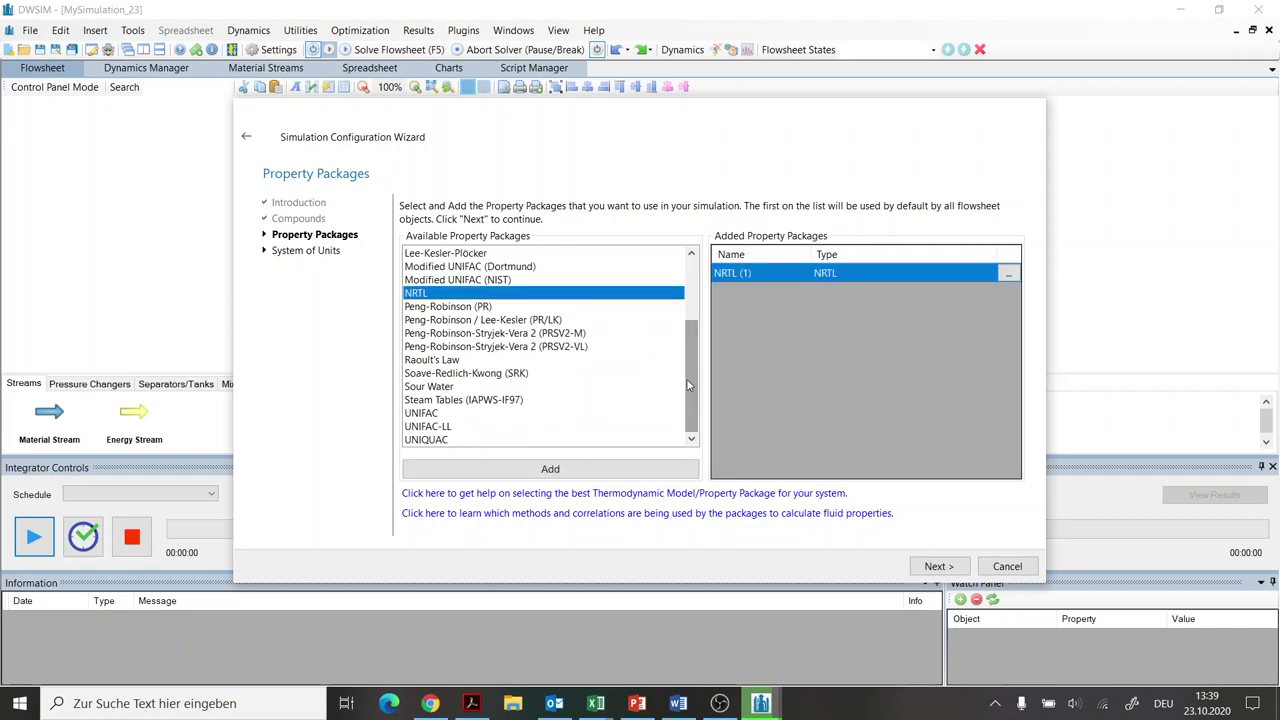
pyautogui.click(453, 400)
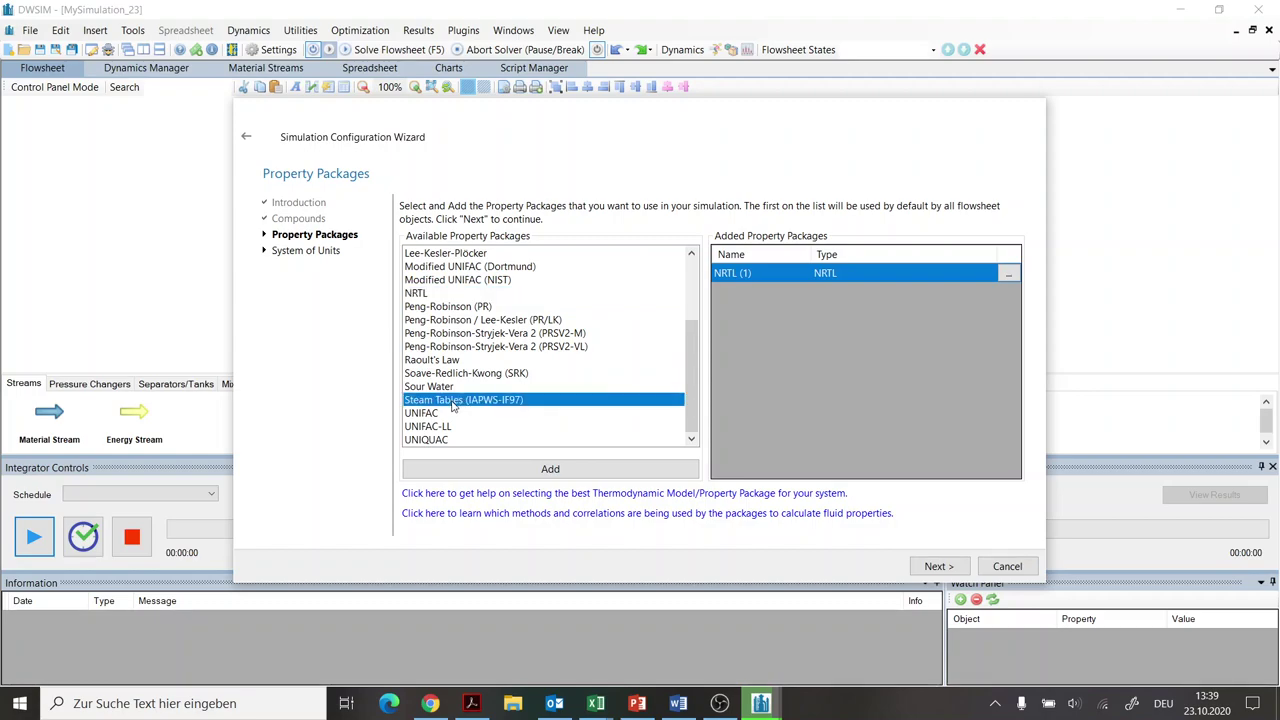
pyautogui.doubleClick(453, 400)
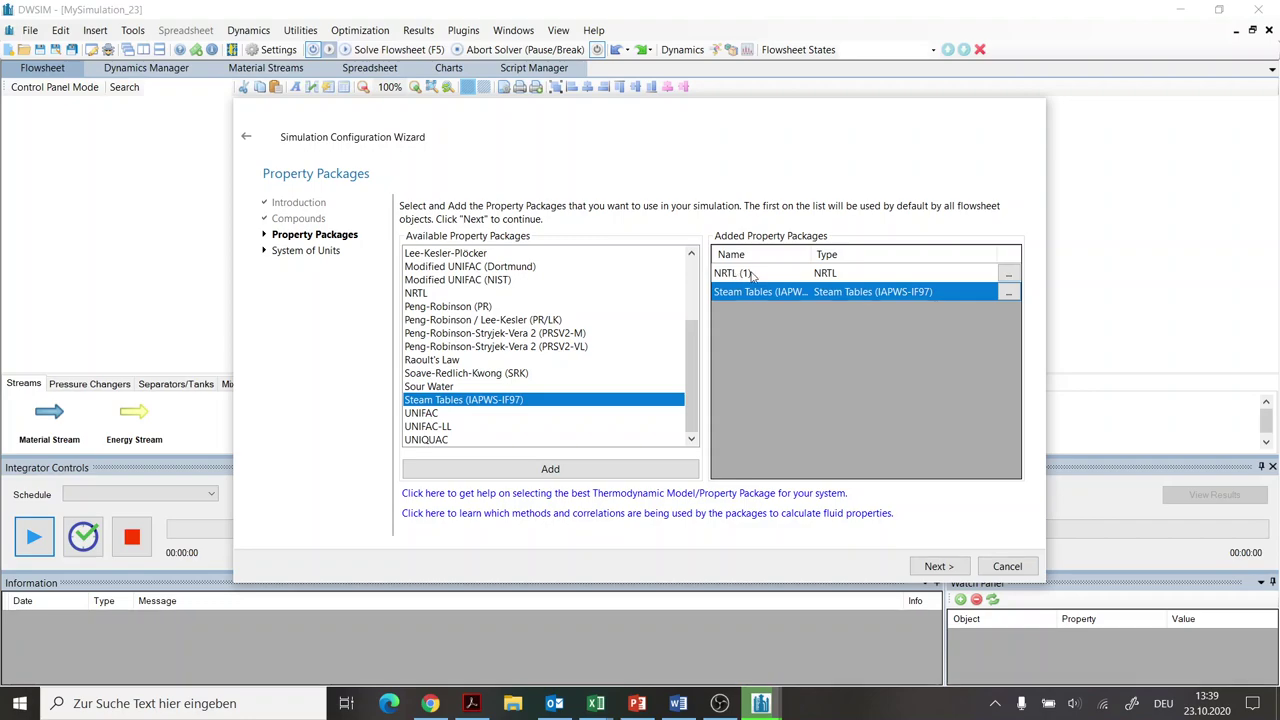
# - Select the C5 system of units and finish the wizard to an empty flowsheet
pyautogui.click(938, 566)
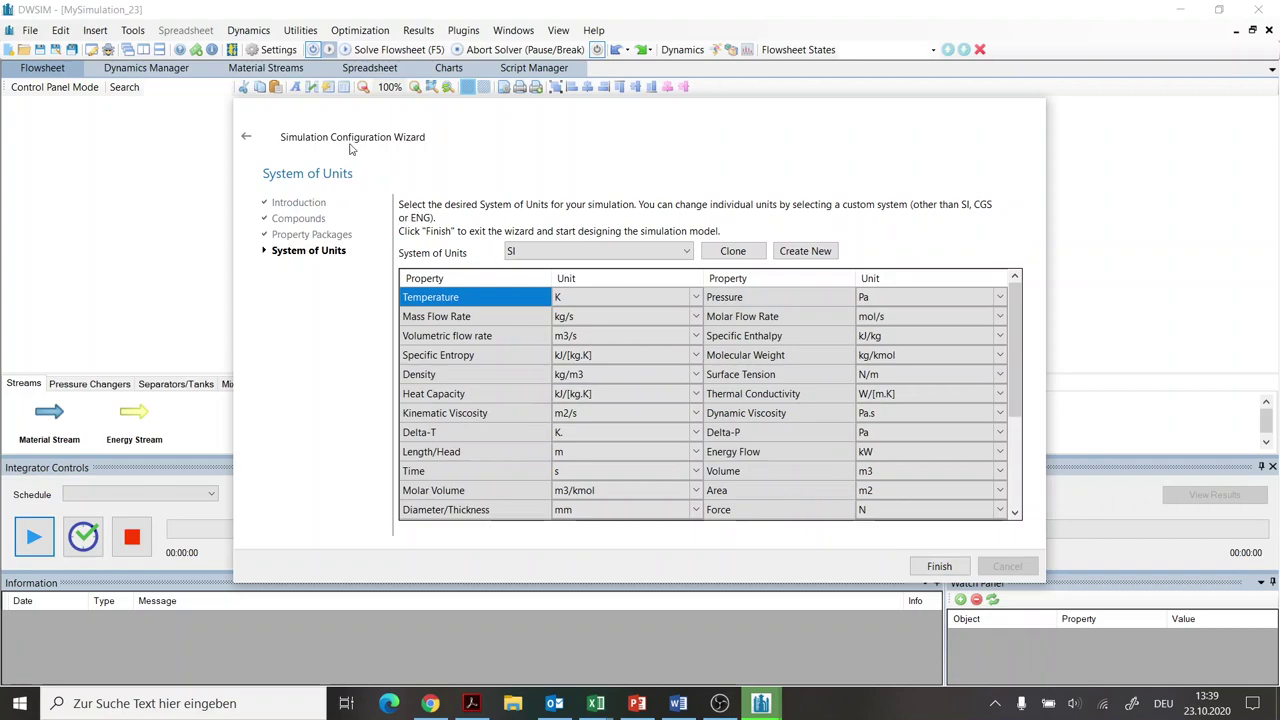
pyautogui.click(630, 251)
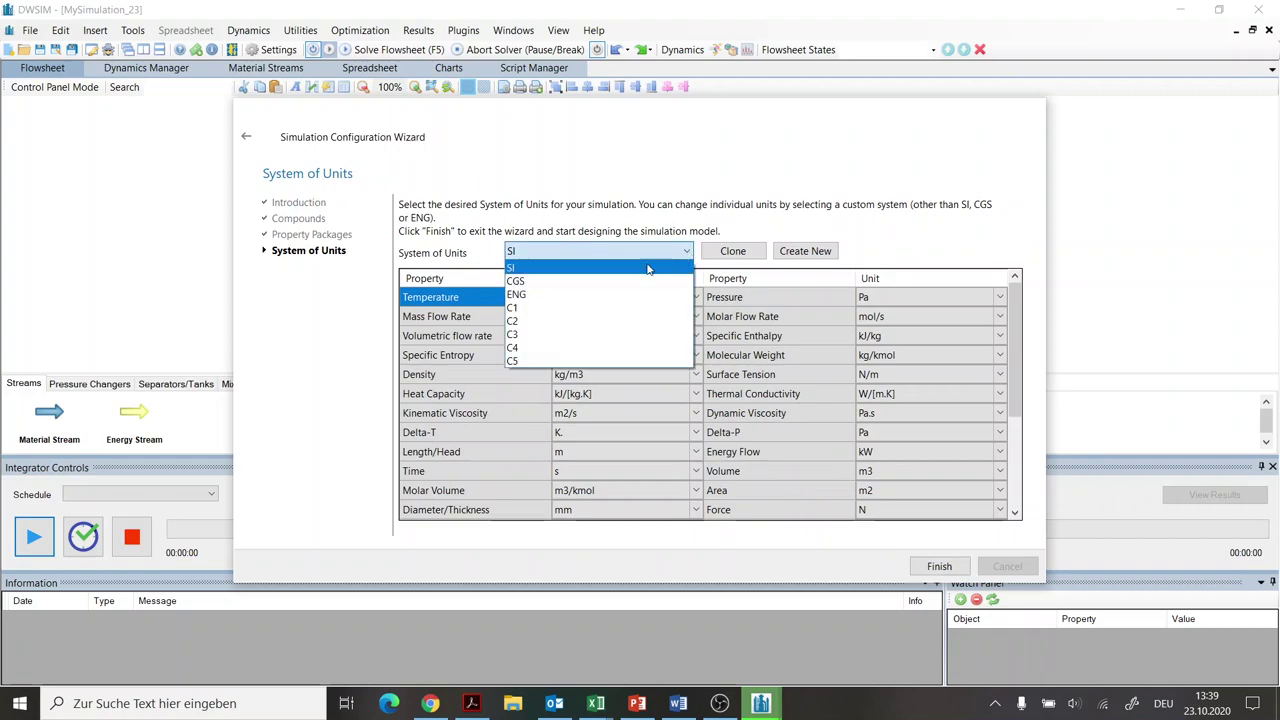
pyautogui.click(515, 363)
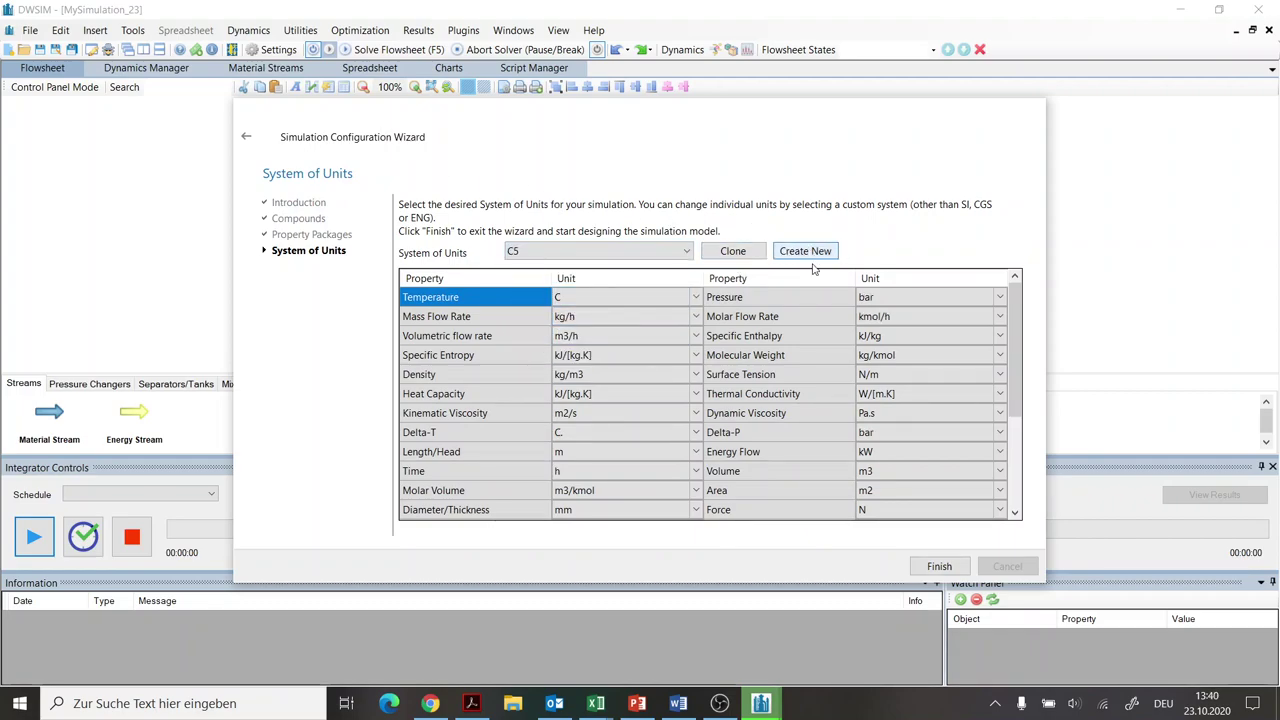
pyautogui.click(939, 566)
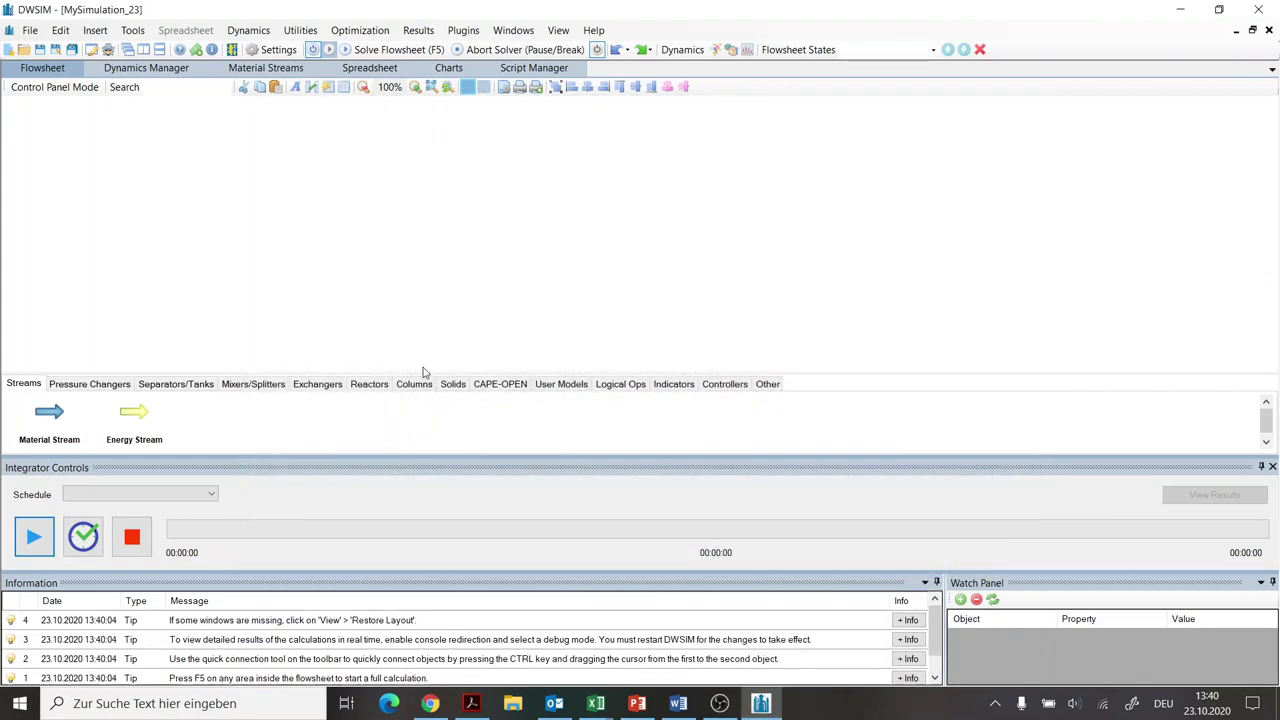
# - Hide the integrator panel, enlarge the flowsheet, and place a compressor on it
pyautogui.click(1272, 467)
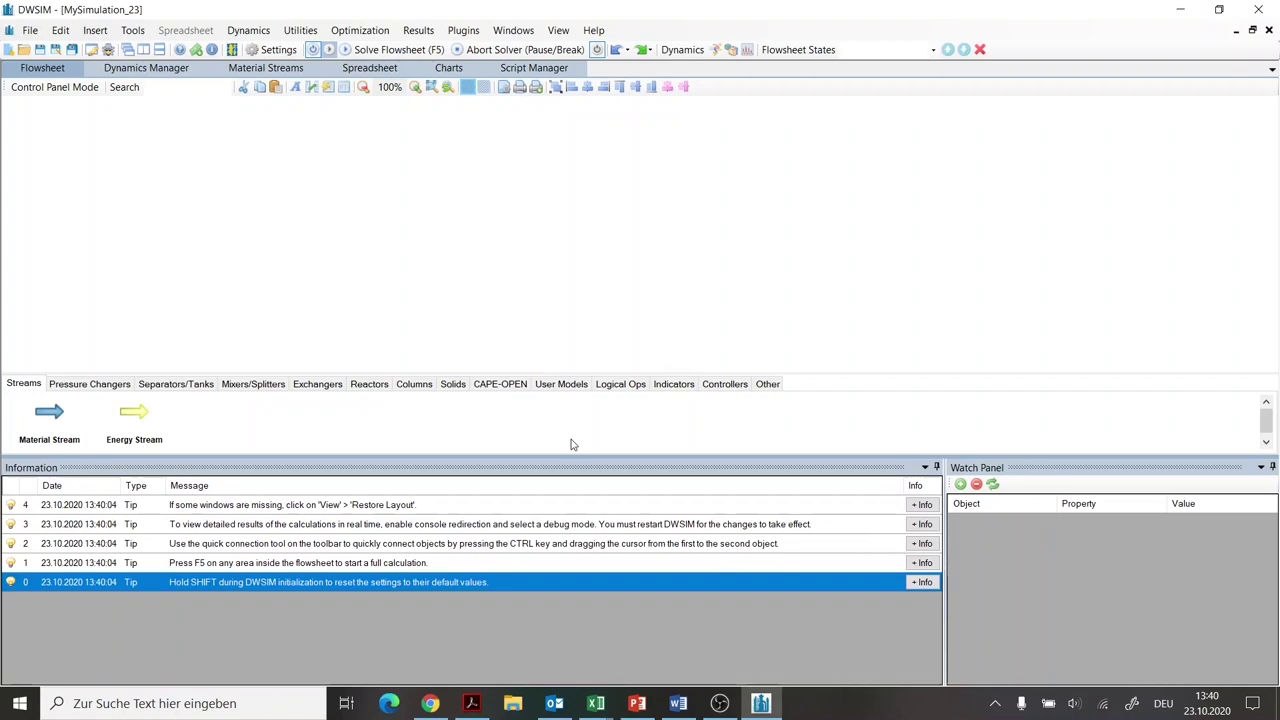
pyautogui.moveTo(674, 451); pyautogui.dragTo(672, 543)
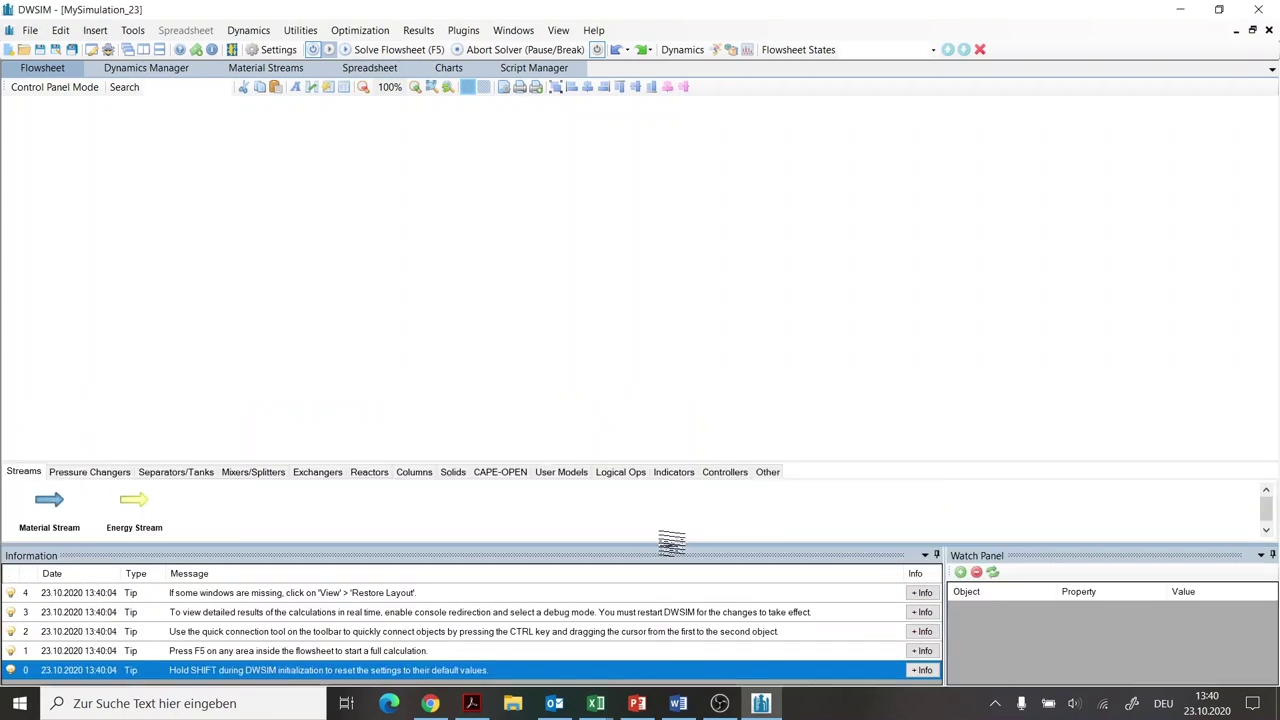
pyautogui.click(115, 477)
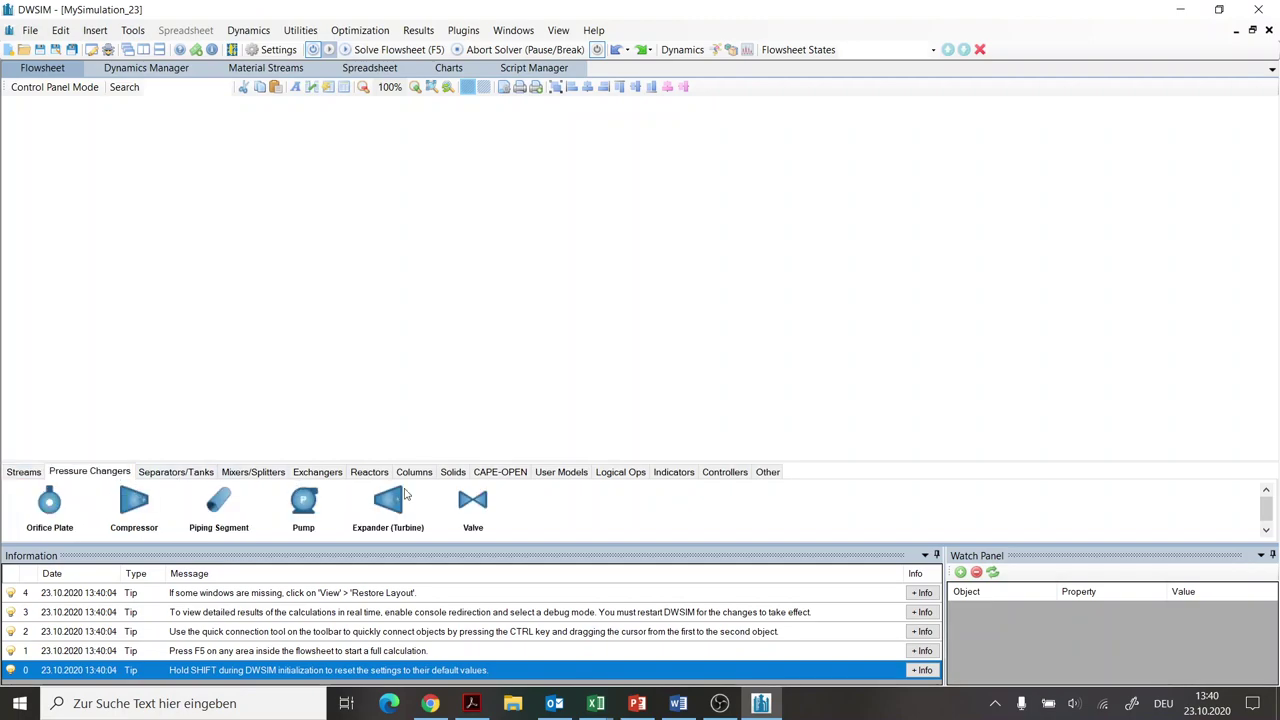
pyautogui.moveTo(128, 512); pyautogui.dragTo(380, 255)
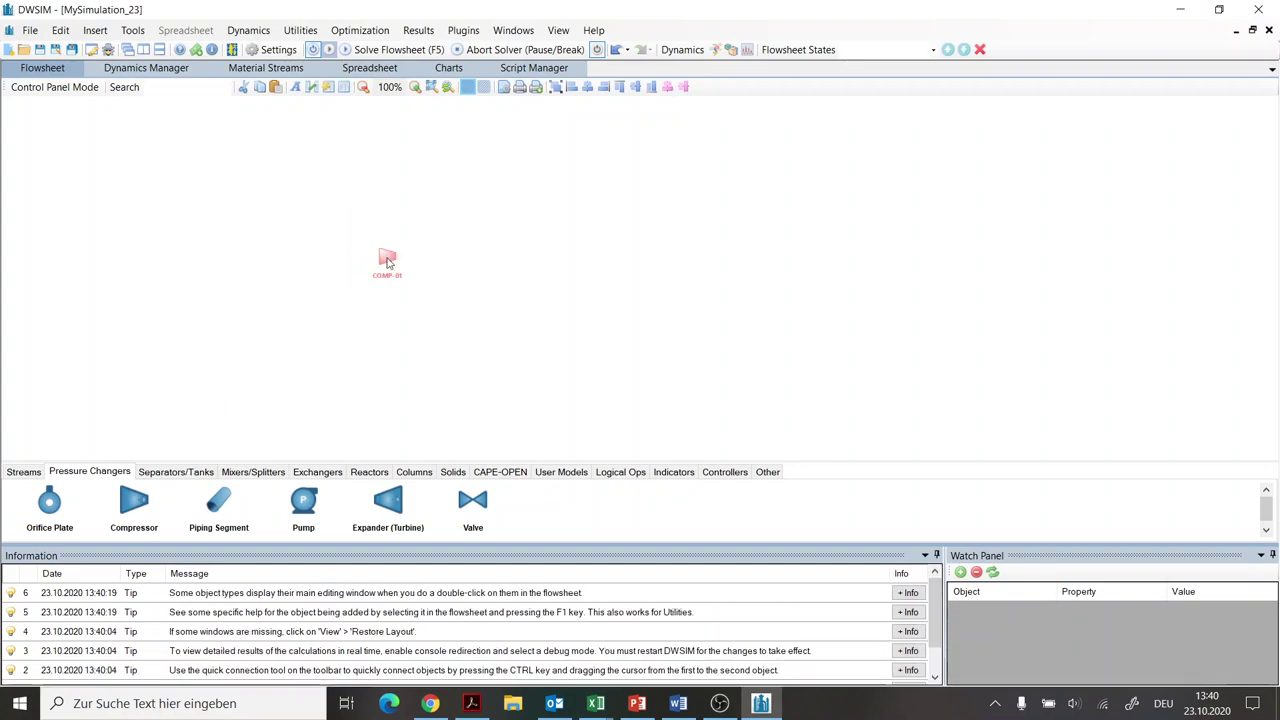
# - Connect COMP-01 to new inlet MSTR-01, outlet MSTR-02 and energy stream ESTR-01
pyautogui.doubleClick(382, 256)
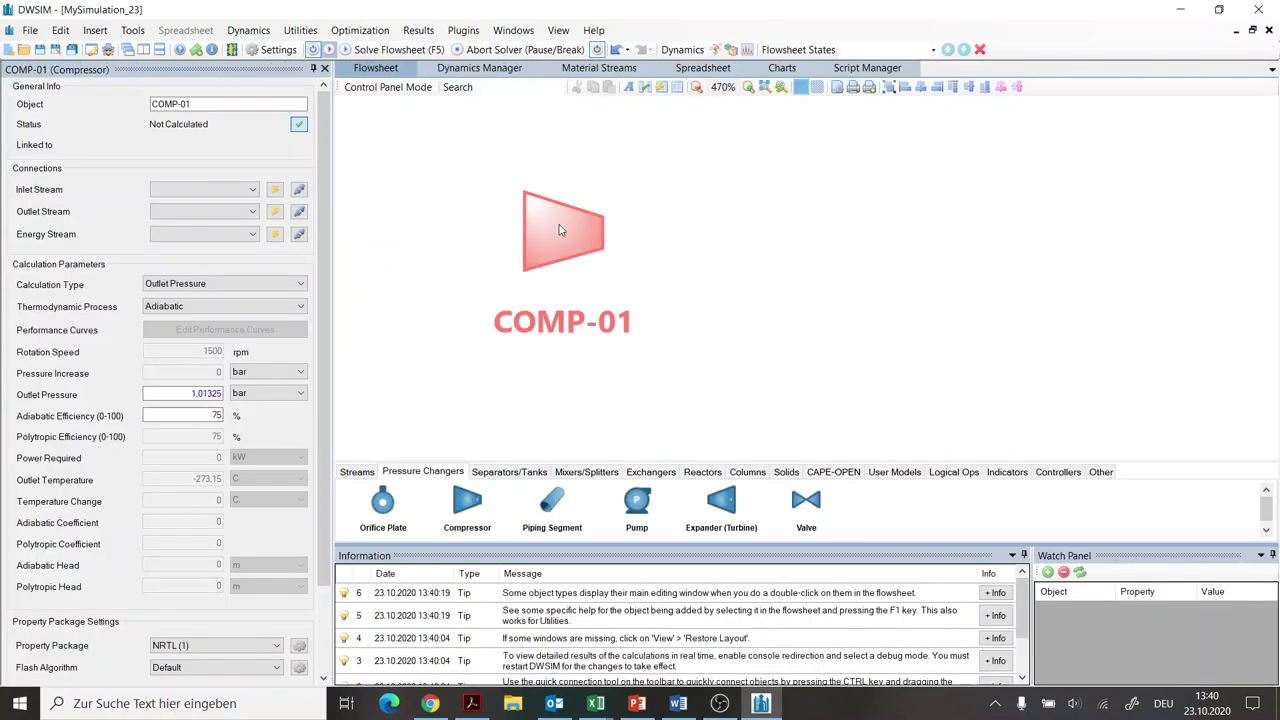
pyautogui.click(559, 230)
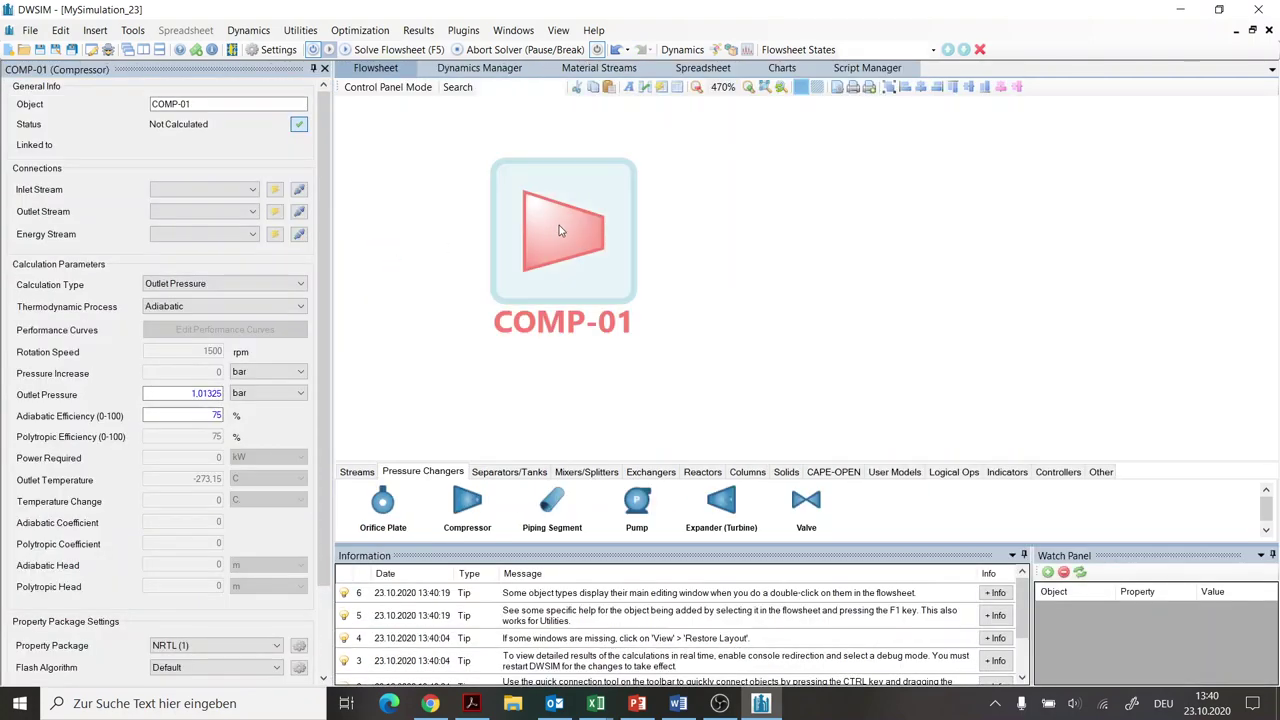
pyautogui.click(275, 191)
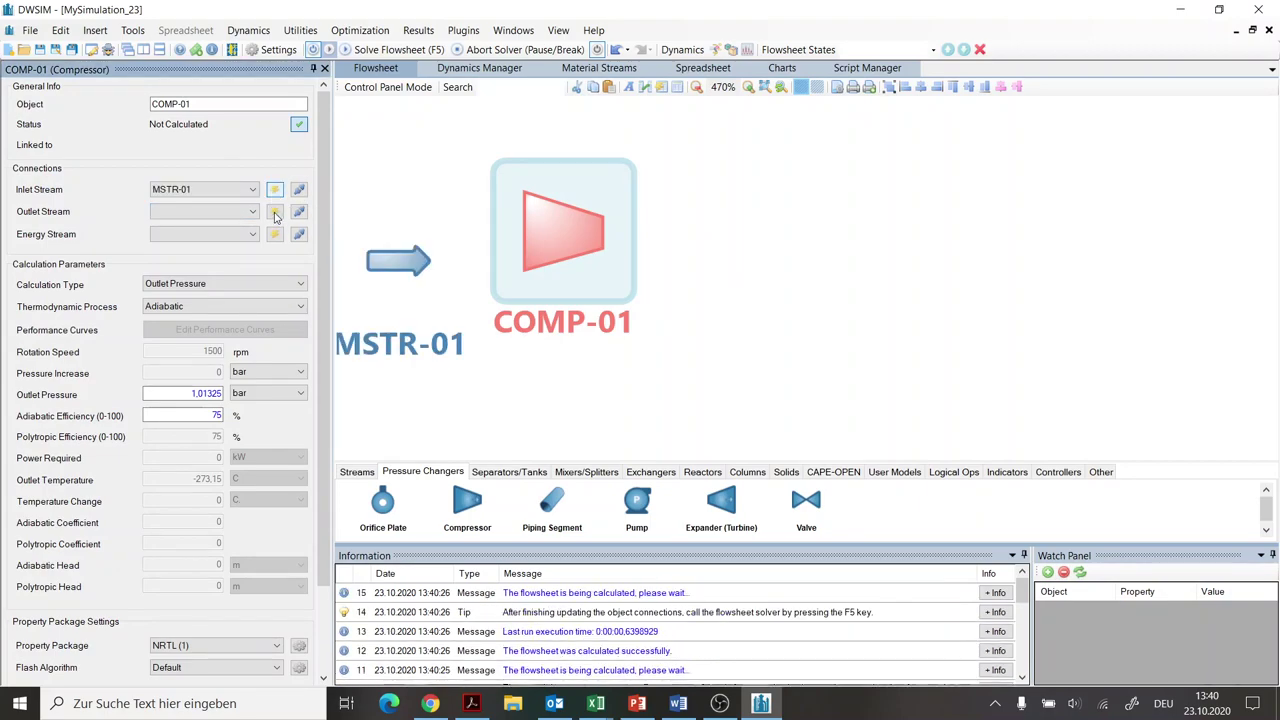
pyautogui.click(275, 211)
pyautogui.click(275, 234)
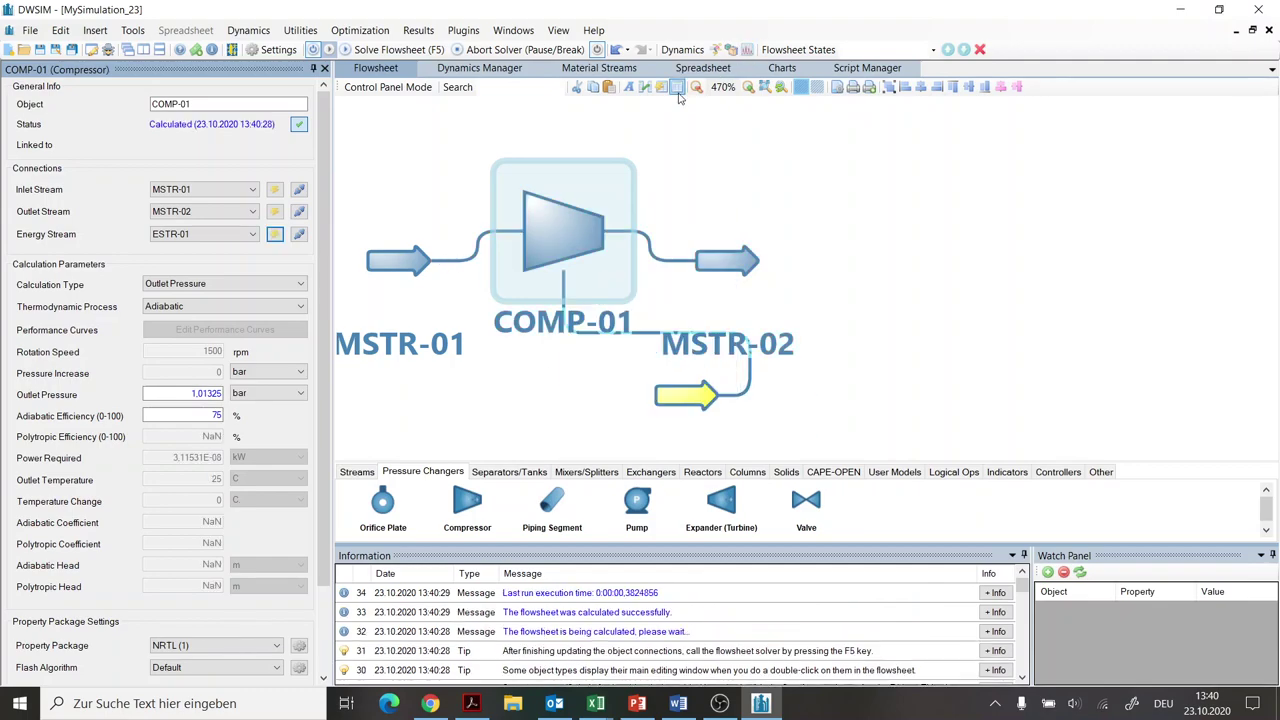
pyautogui.moveTo(840, 325); pyautogui.dragTo(1075, 312)
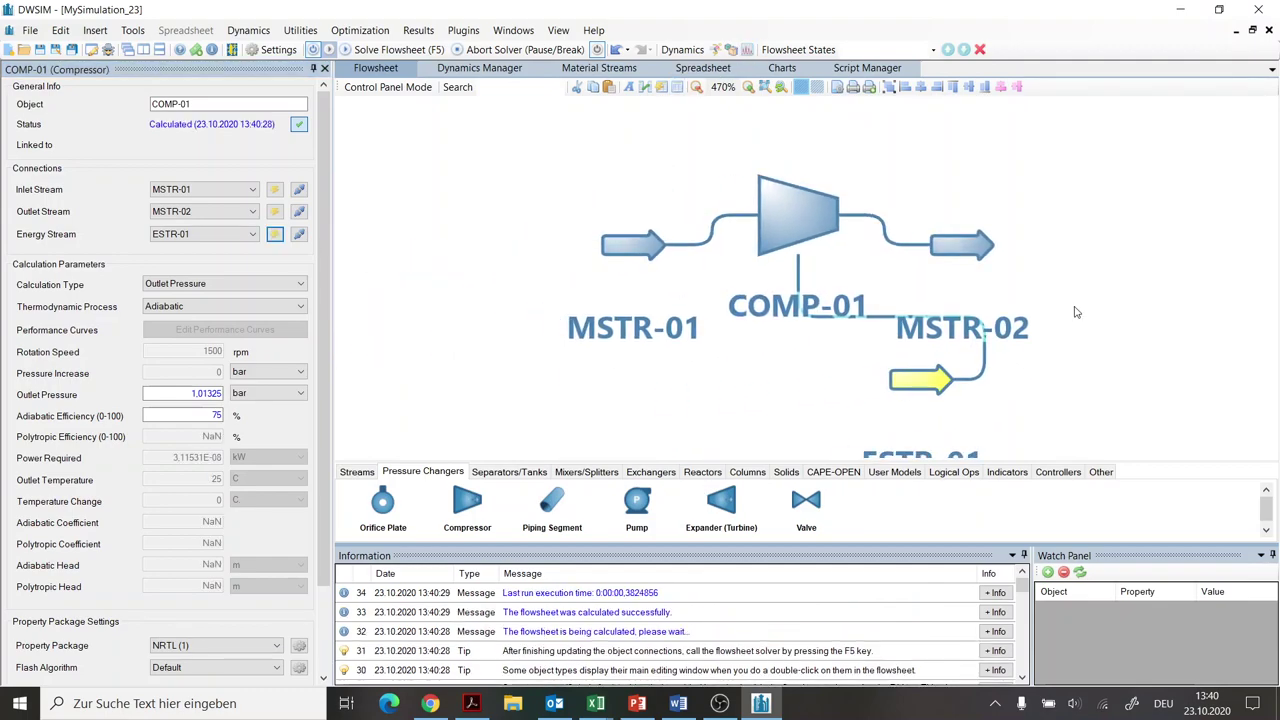
# - Rename inlet stream MSTR-01 to Ref_gas_1 and reposition it on the flowsheet
pyautogui.click(696, 88)
pyautogui.click(696, 88)
pyautogui.click(615, 240)
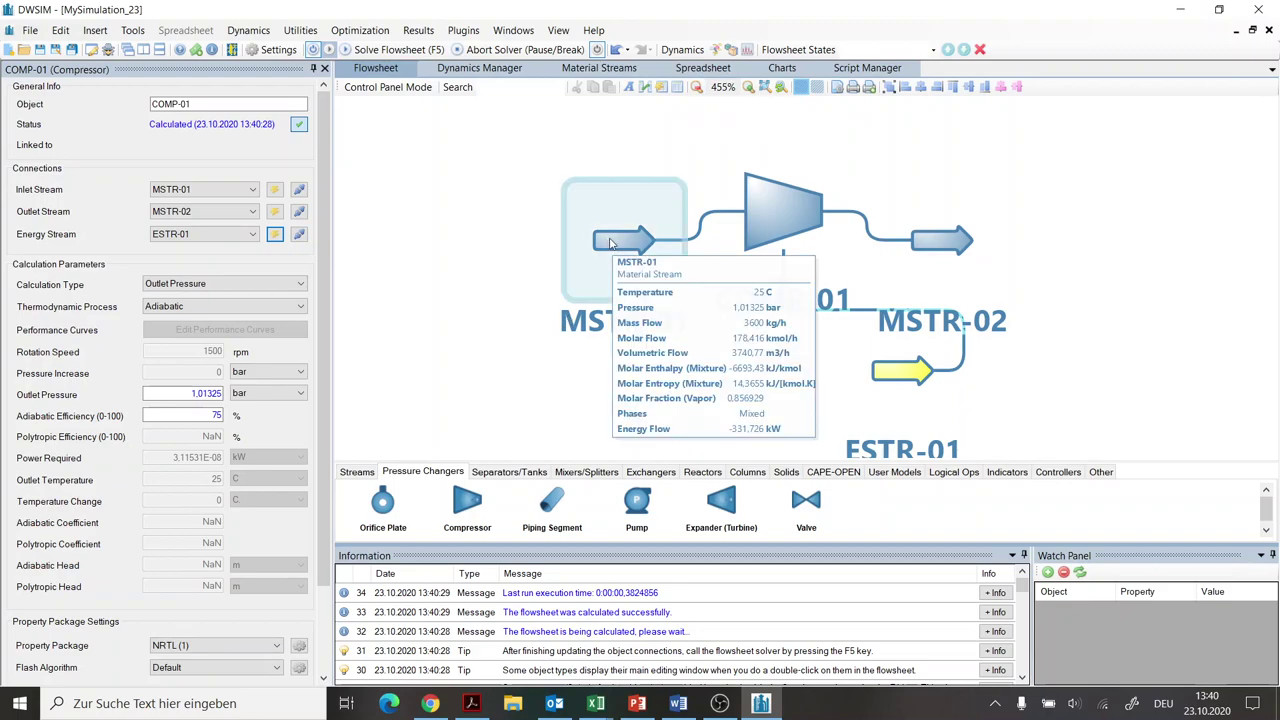
pyautogui.click(90, 133)
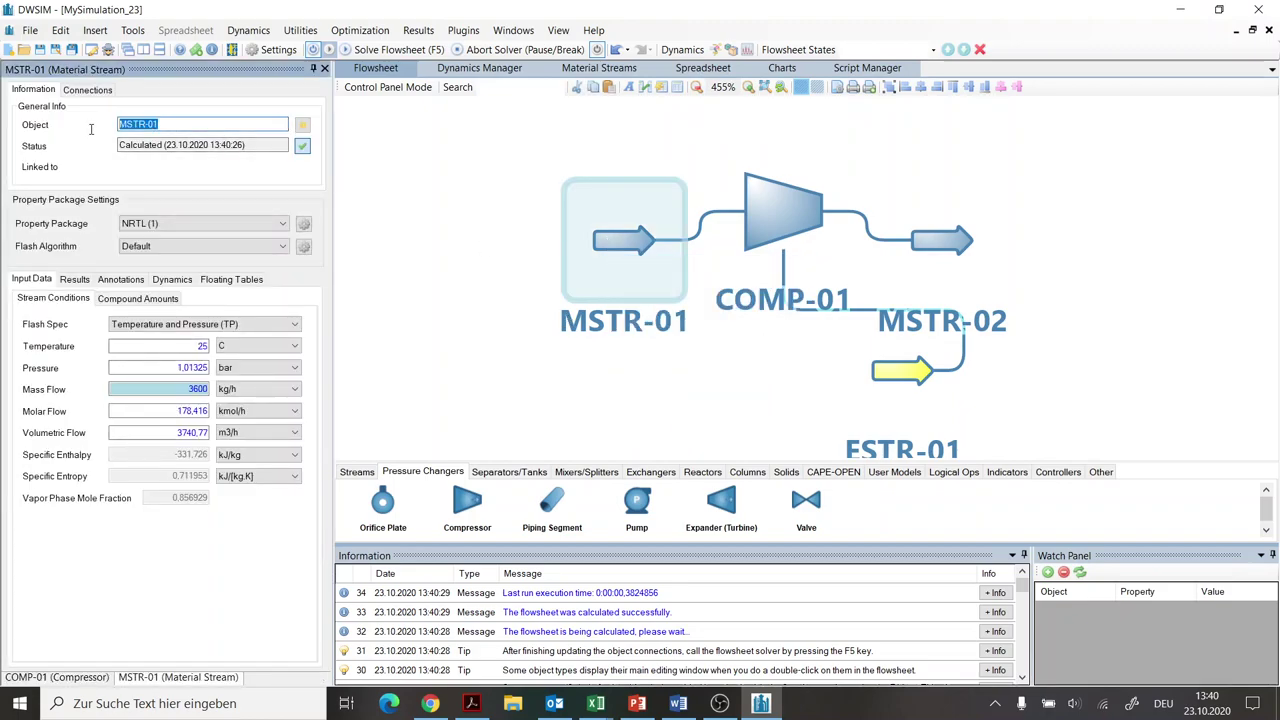
pyautogui.write('R')
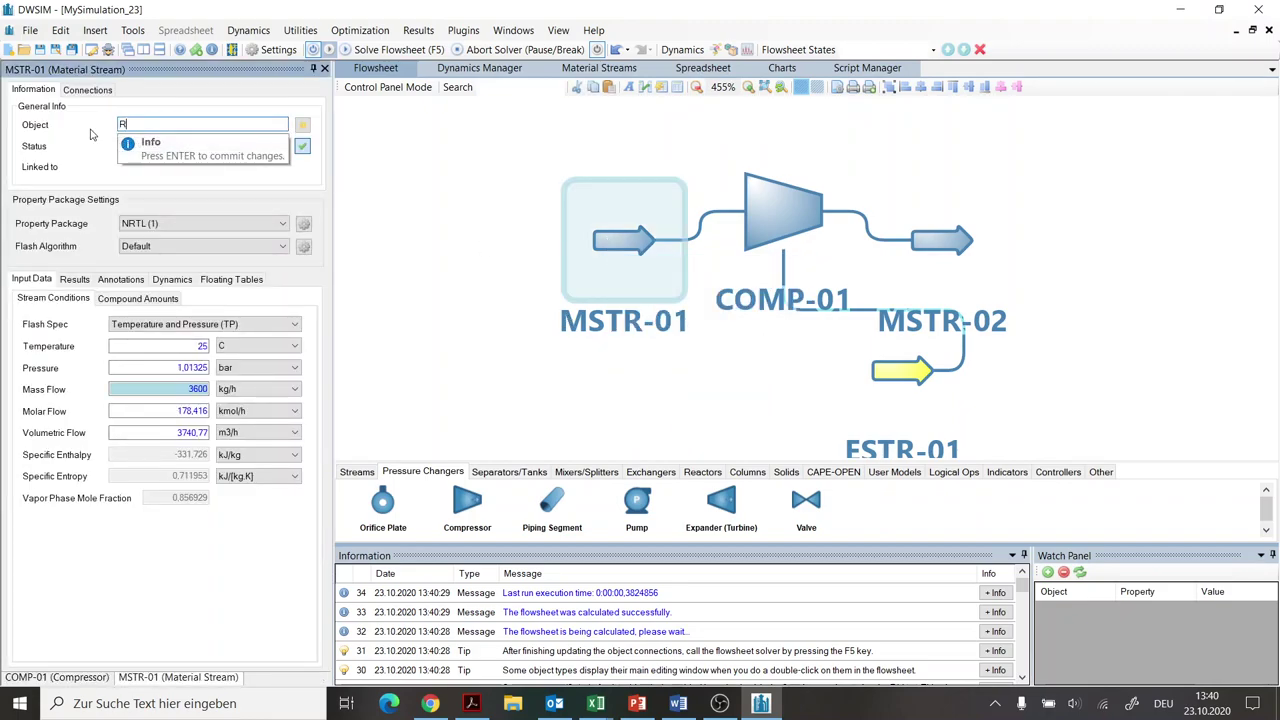
pyautogui.write('ef_gas_1')
pyautogui.press('Return')
pyautogui.moveTo(640, 245); pyautogui.dragTo(517, 214)
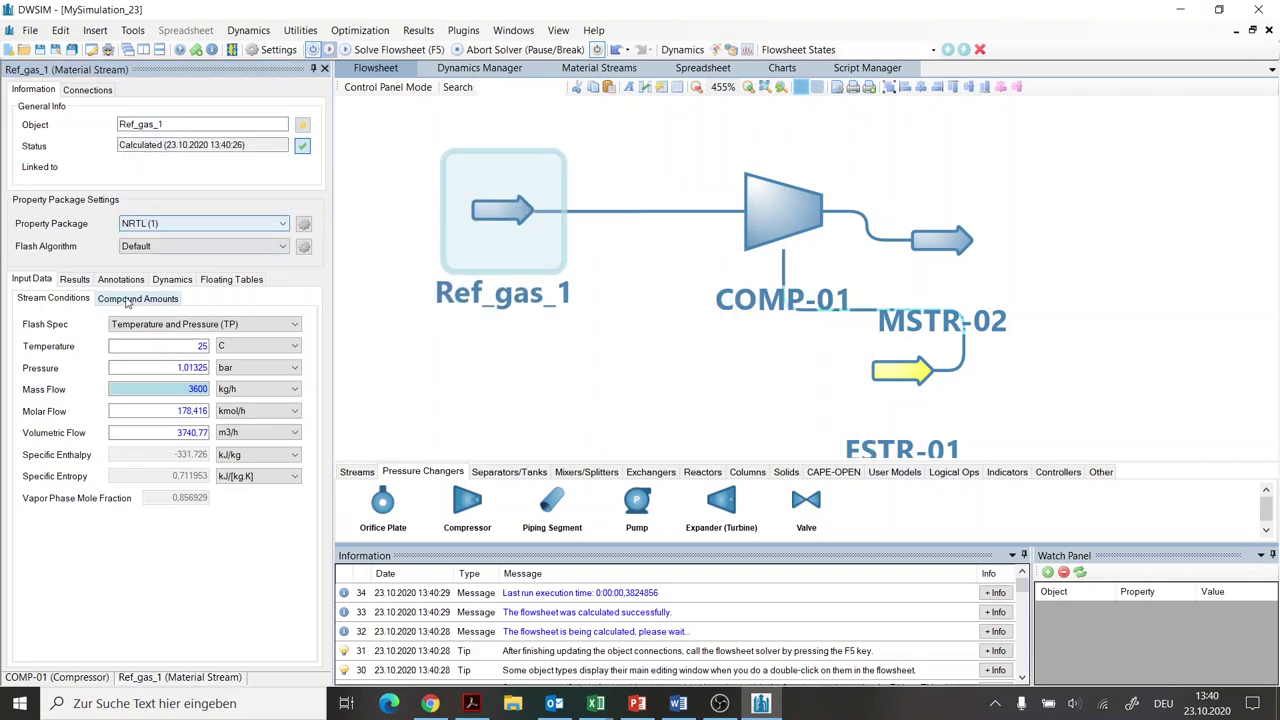
# - Set Ref_gas_1 to 45 C and 30 bar and clear its compound amounts
pyautogui.doubleClick(200, 346)
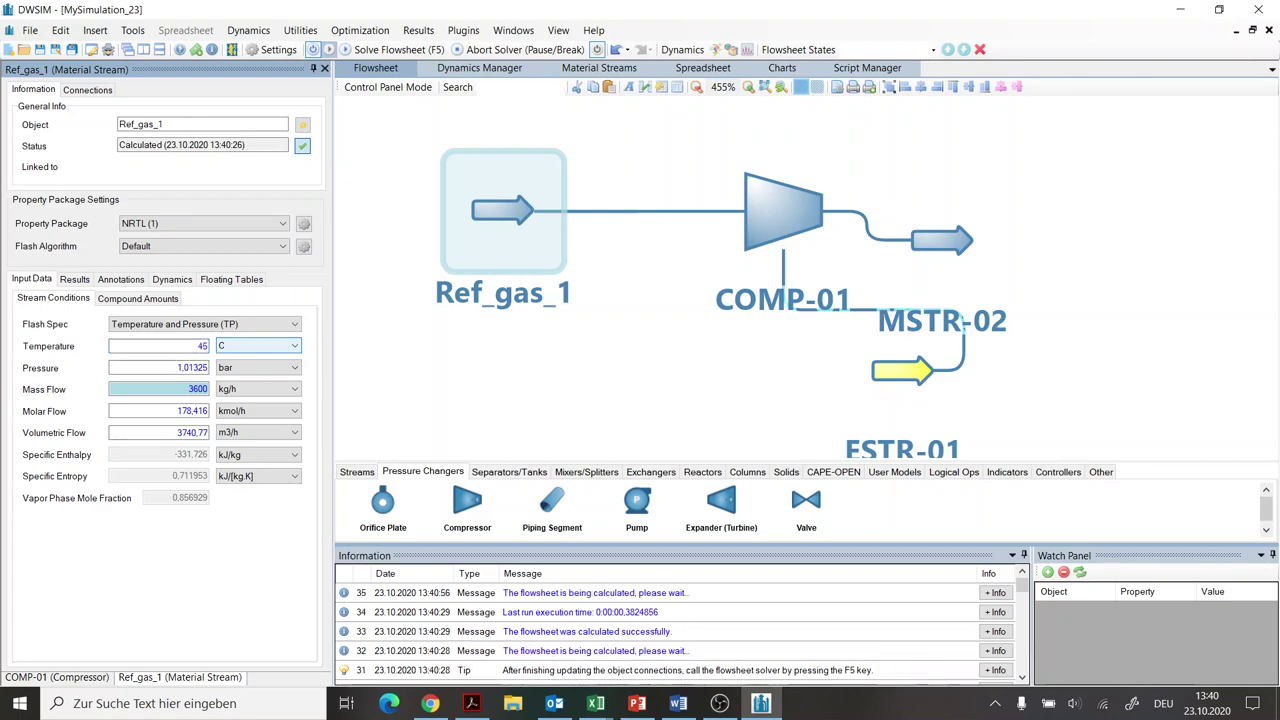
pyautogui.doubleClick(195, 367)
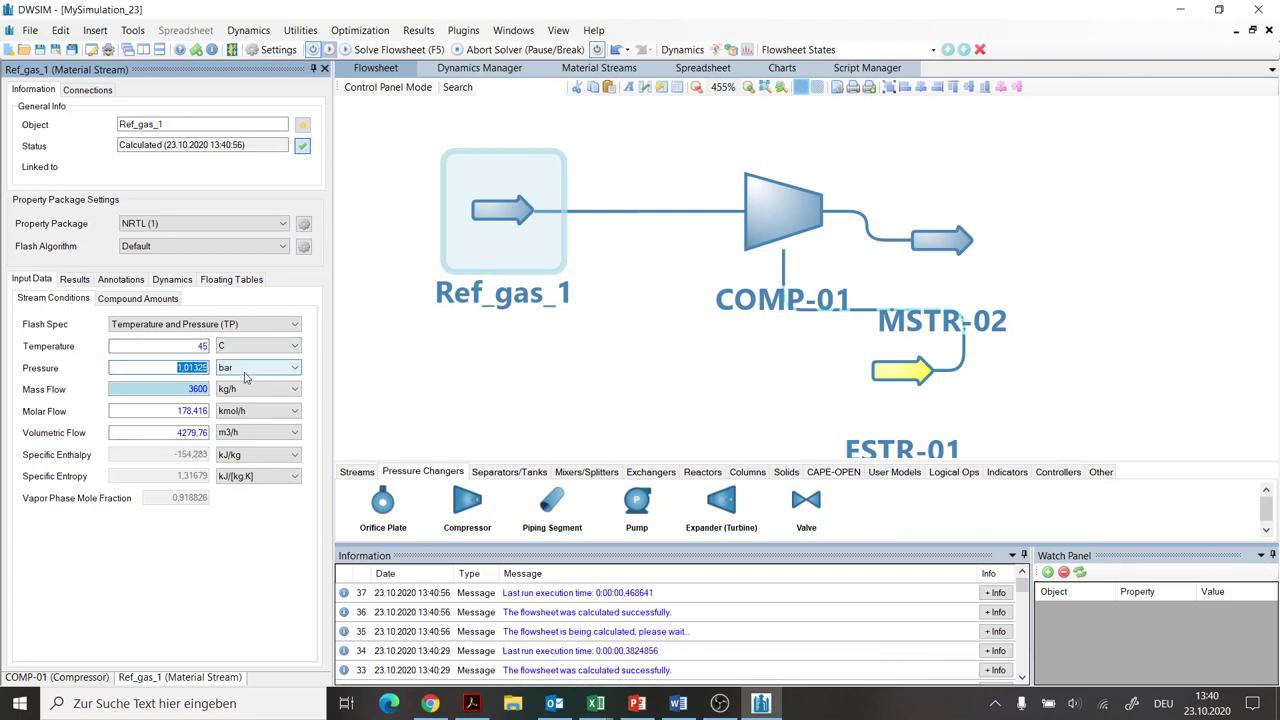
pyautogui.write('30')
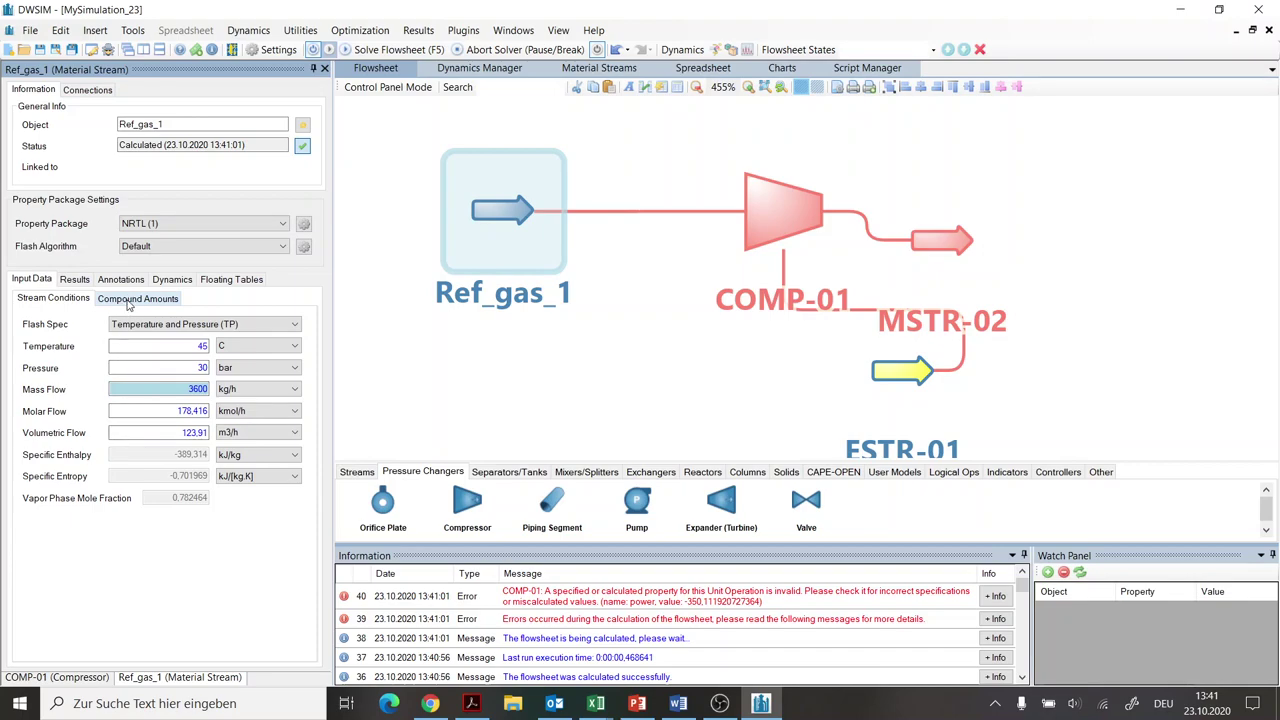
pyautogui.click(130, 299)
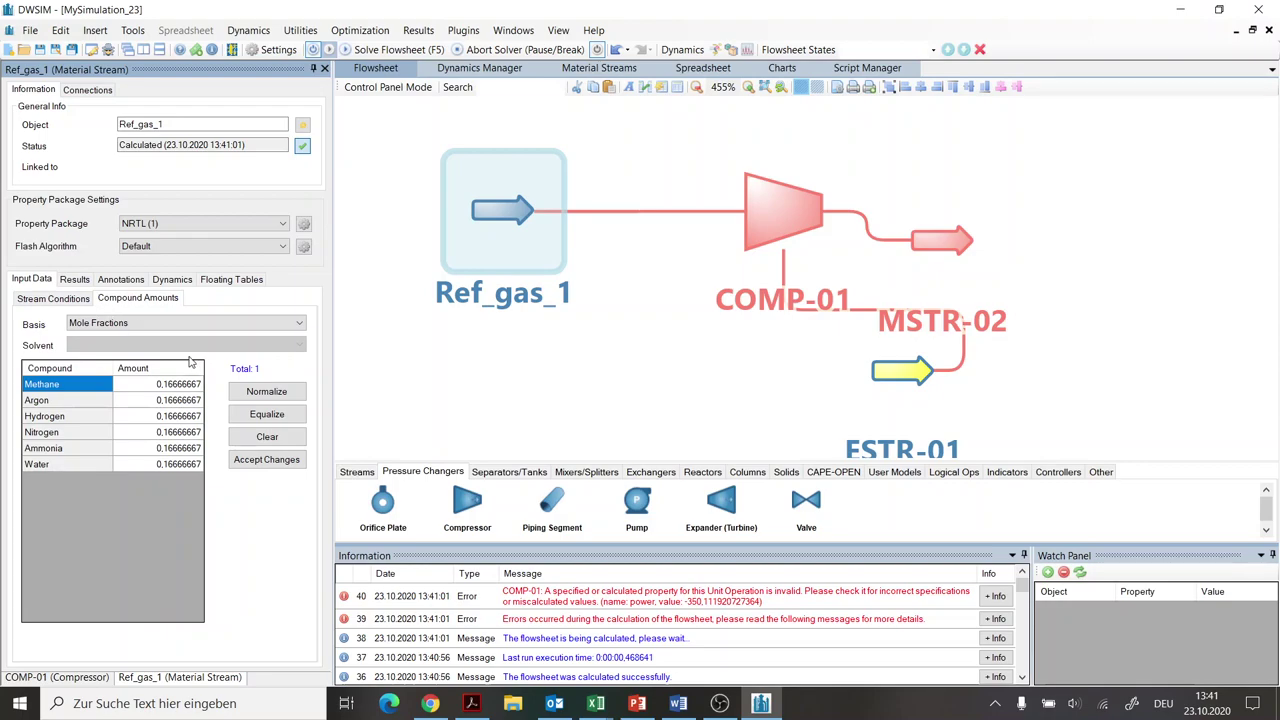
pyautogui.click(278, 438)
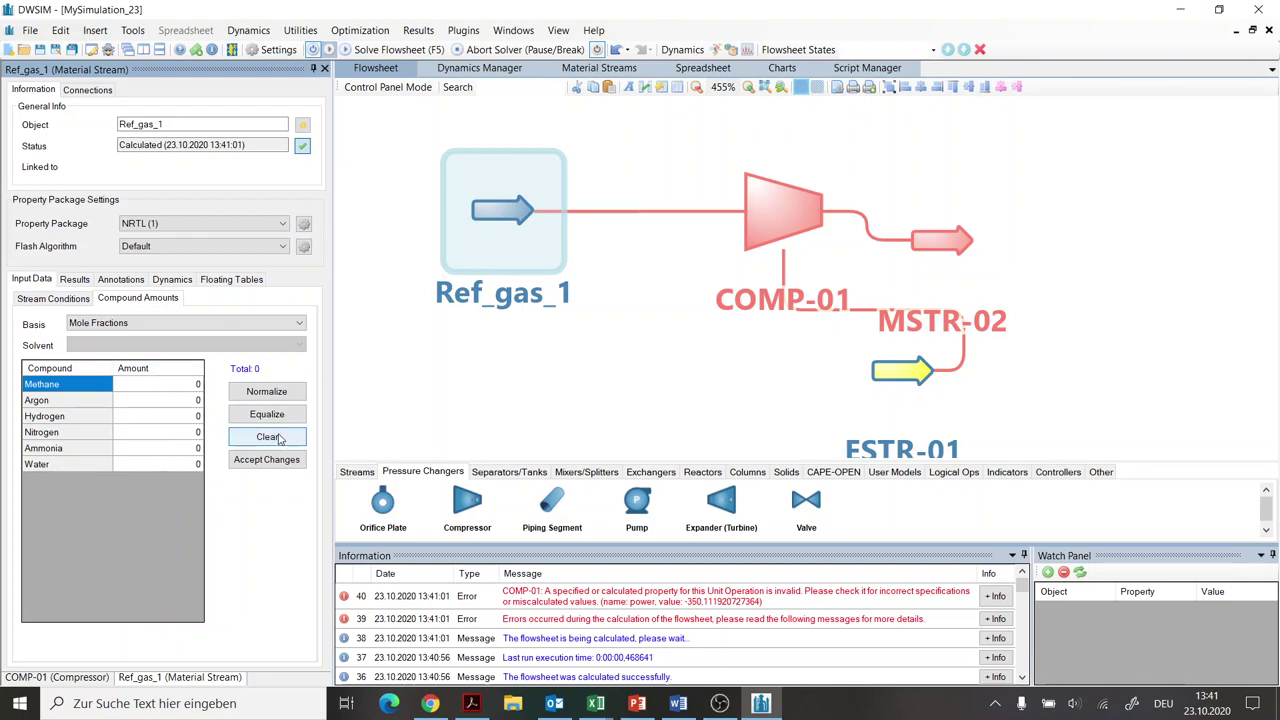
# - Enter mole fractions 0,011 for methane and 0,0025 for argon
pyautogui.click(197, 386)
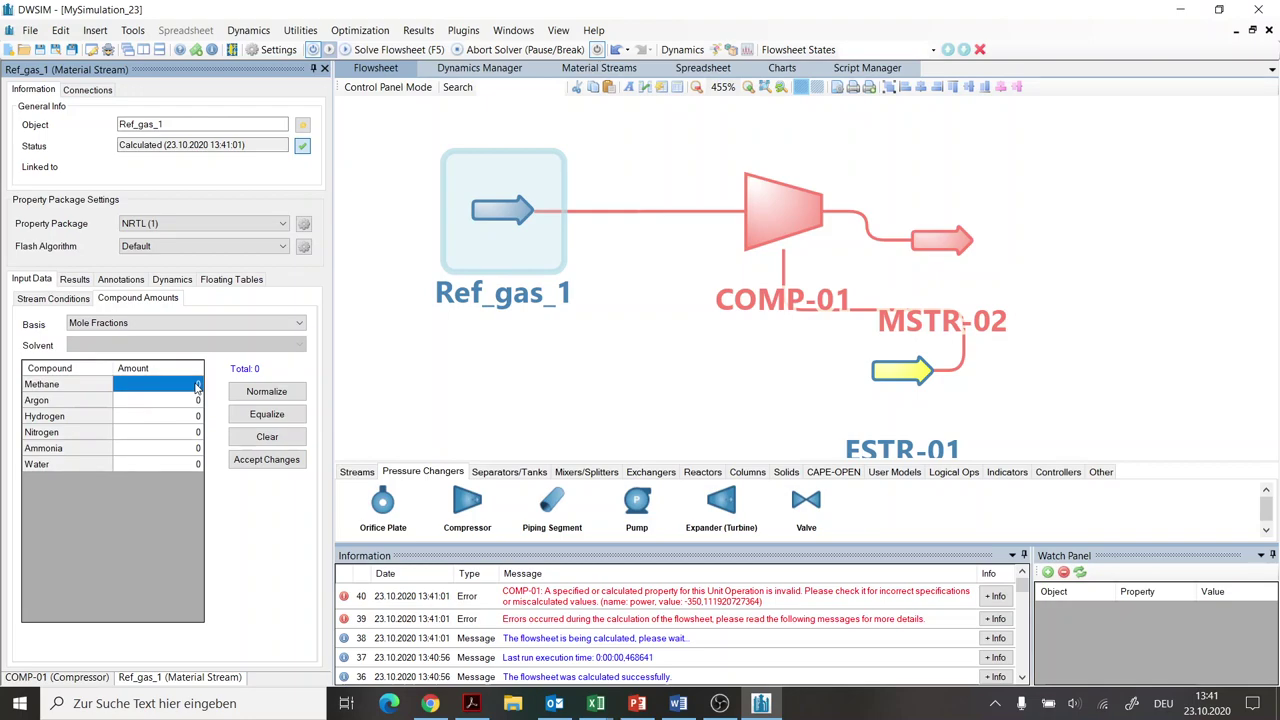
pyautogui.click(197, 385)
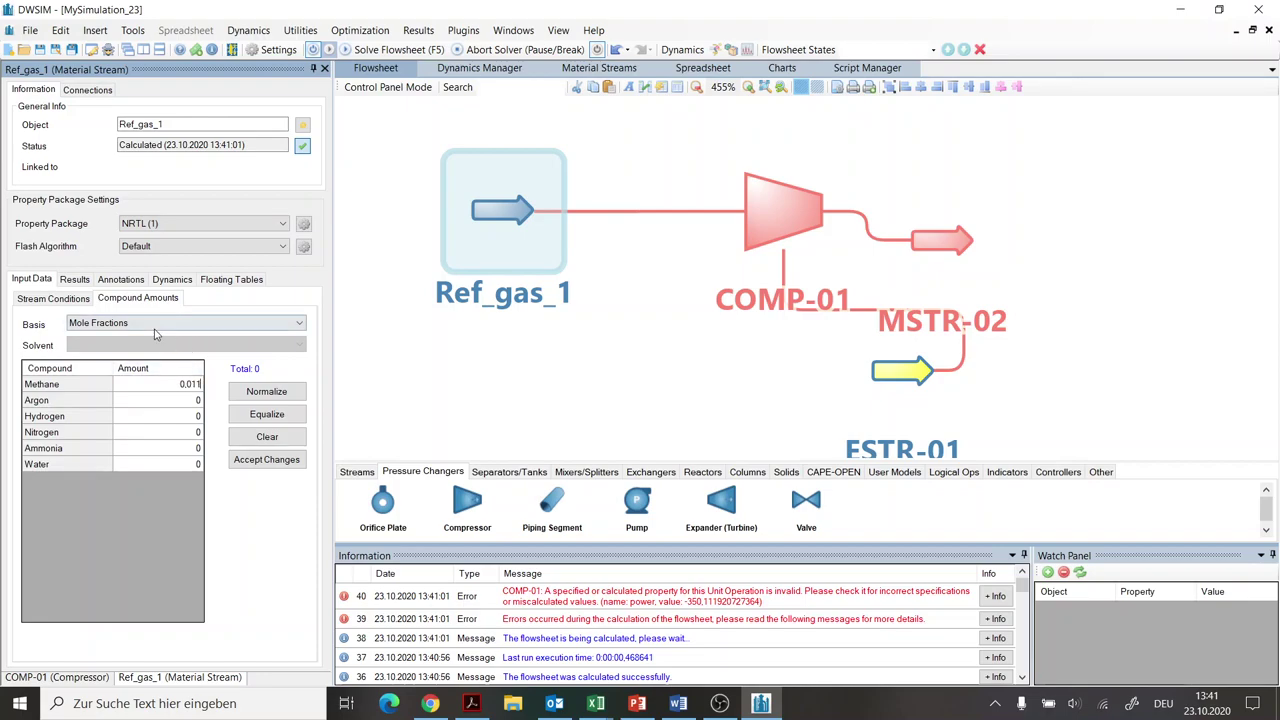
pyautogui.press('Return')
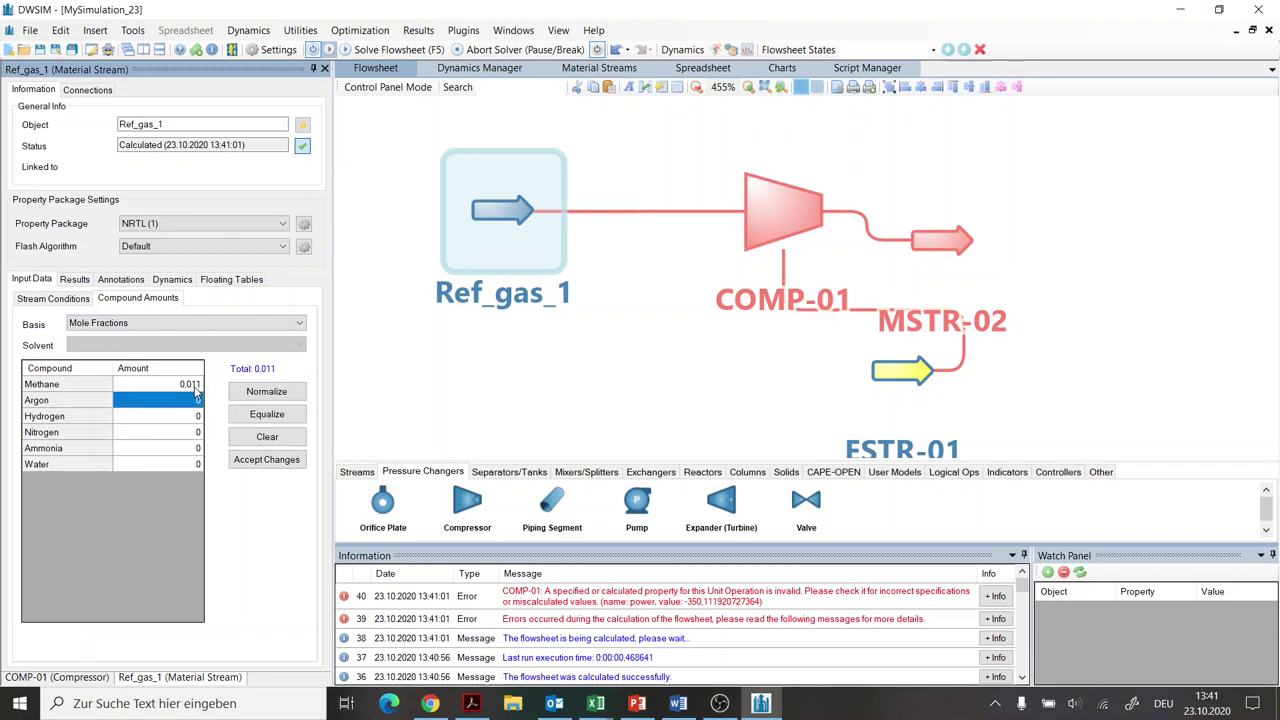
pyautogui.click(194, 401)
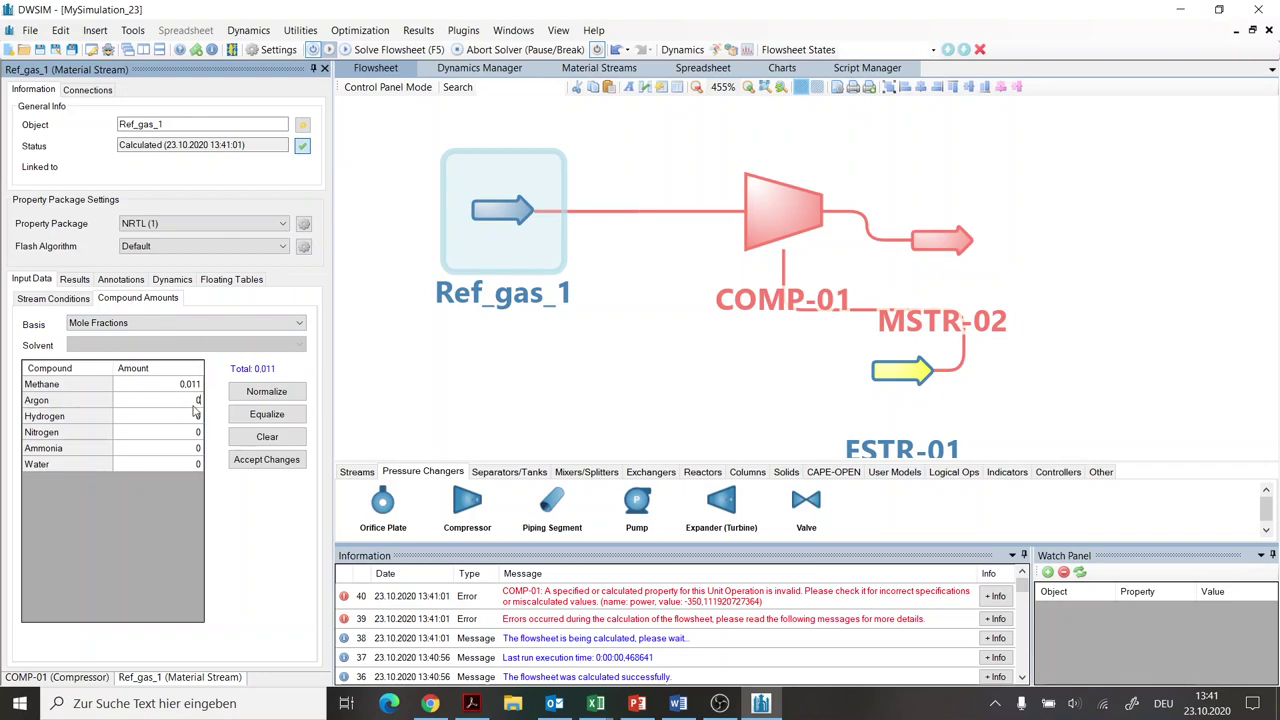
pyautogui.write('.0025')
pyautogui.press('Return')
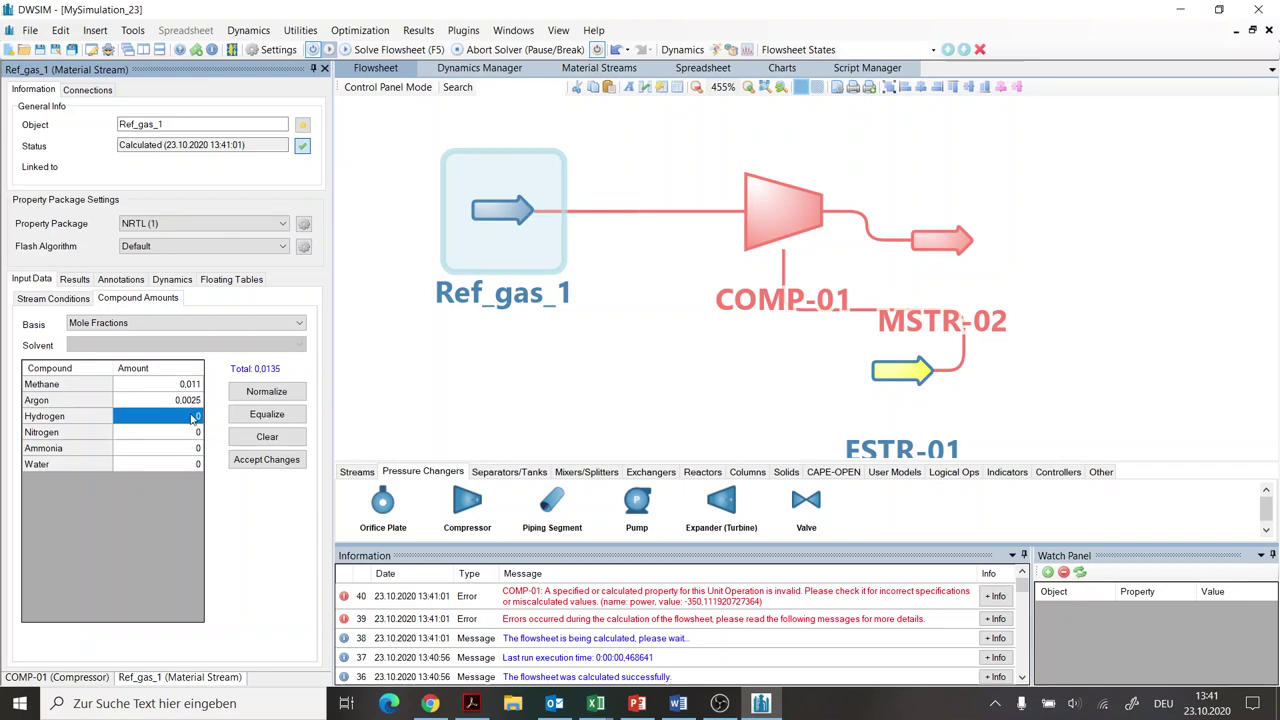
# - Enter hydrogen 0,7399 and nitrogen 0,2466 mole fractions and accept the composition
pyautogui.click(193, 415)
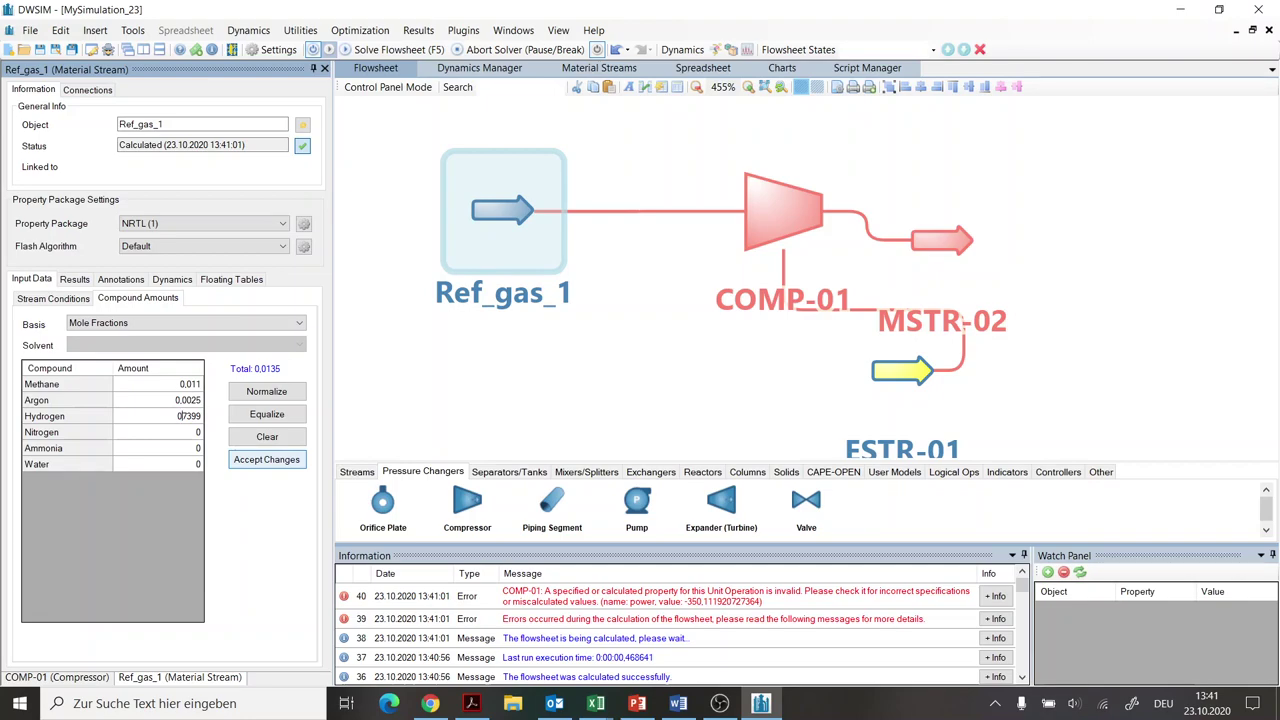
pyautogui.click(185, 436)
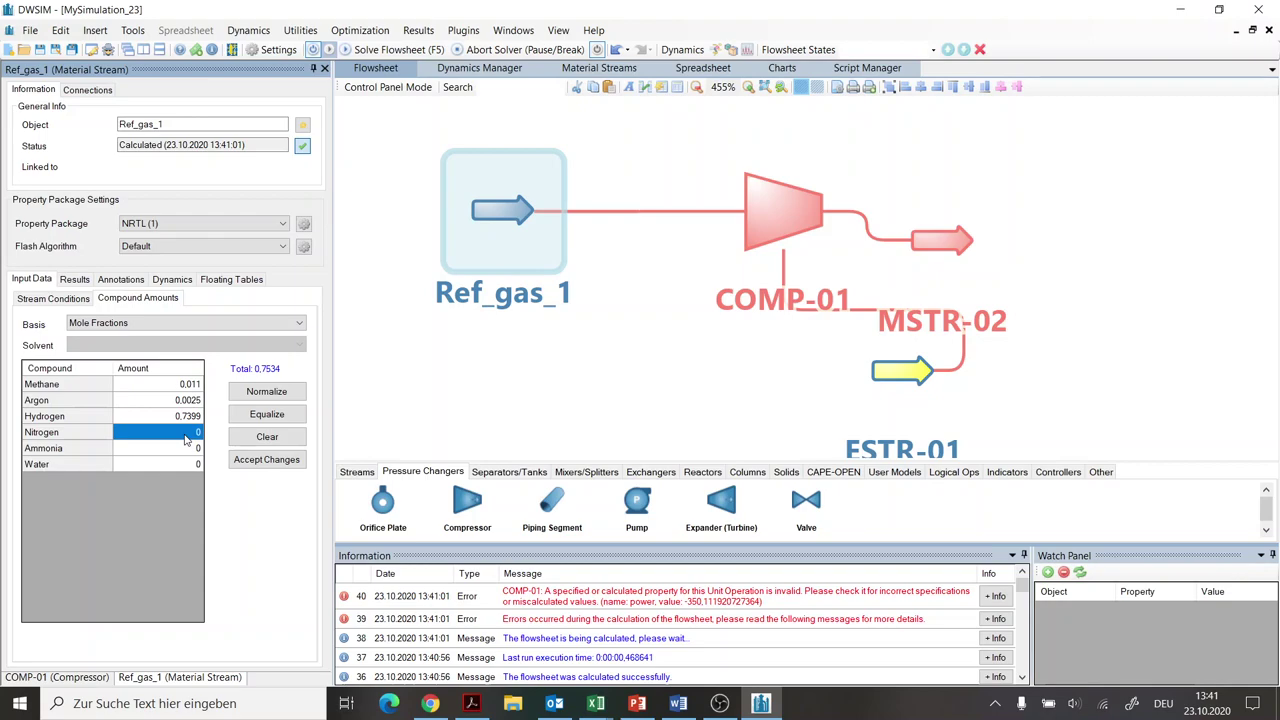
pyautogui.click(185, 436)
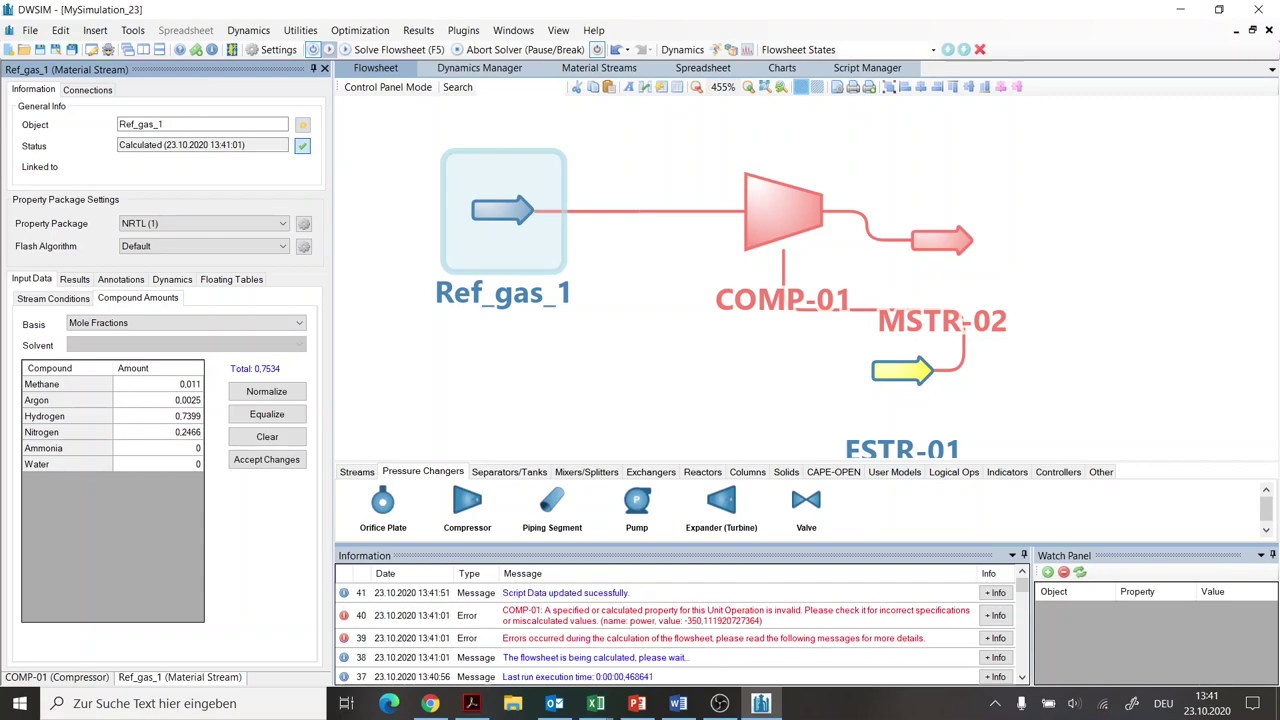
pyautogui.write(',2466')
pyautogui.press('Return')
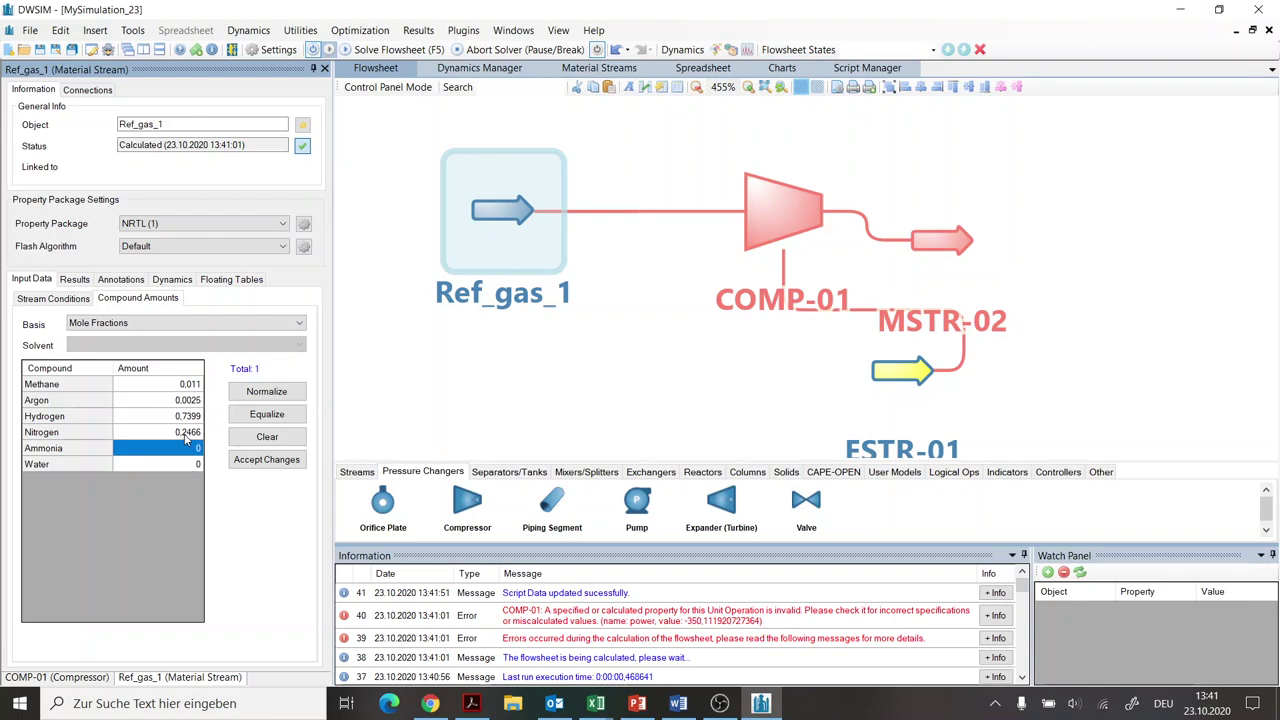
pyautogui.click(258, 462)
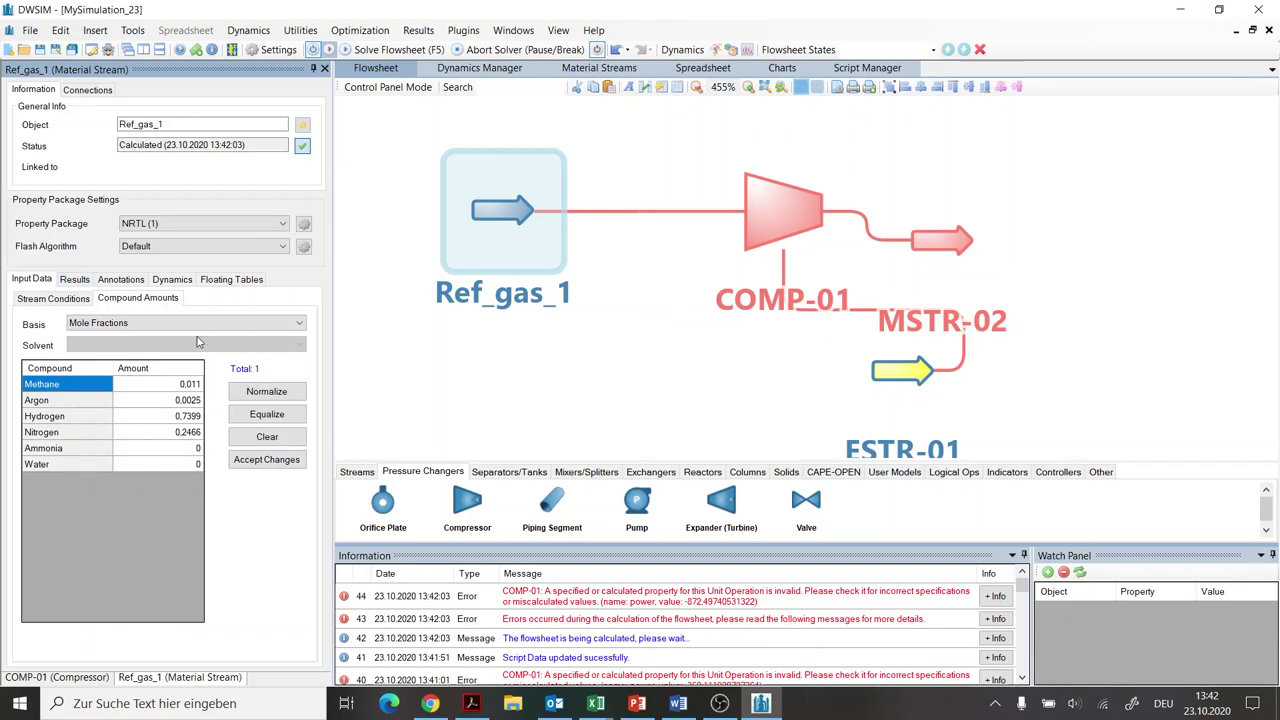
# - Set COMP-01 outlet pressure to 200 bar at 75% efficiency and solve the flowsheet
pyautogui.click(50, 298)
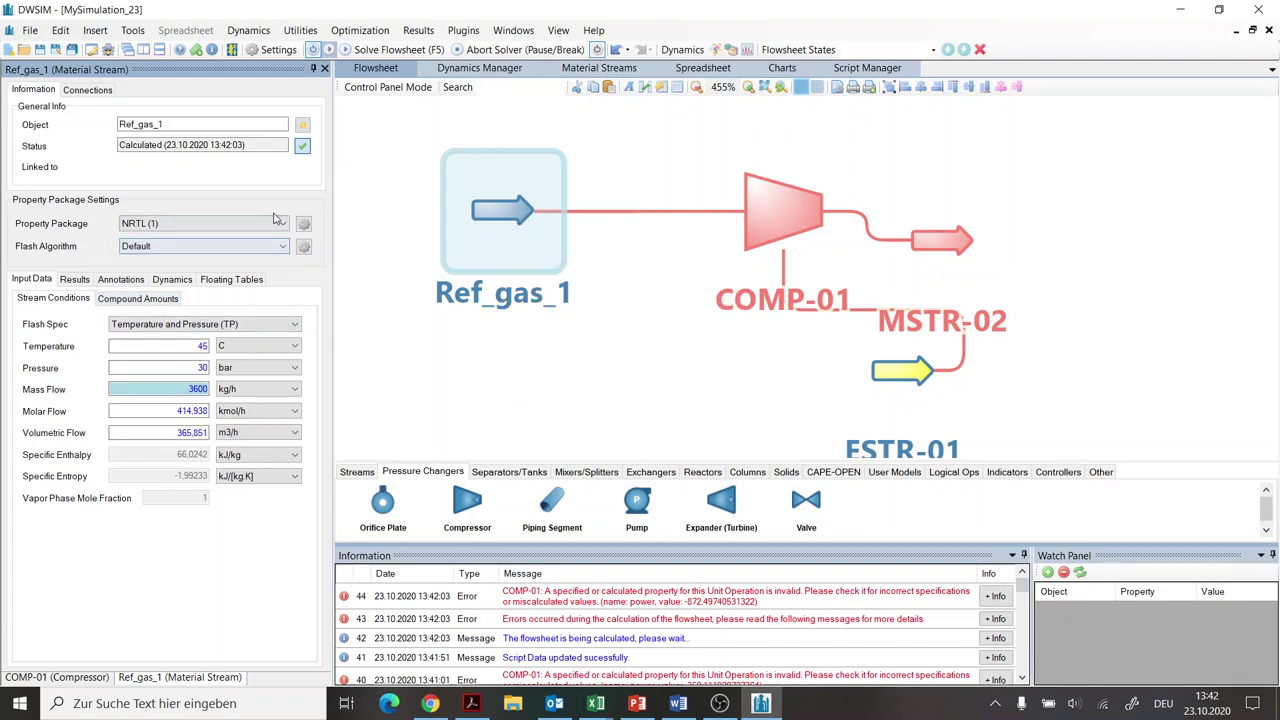
pyautogui.moveTo(505, 222)
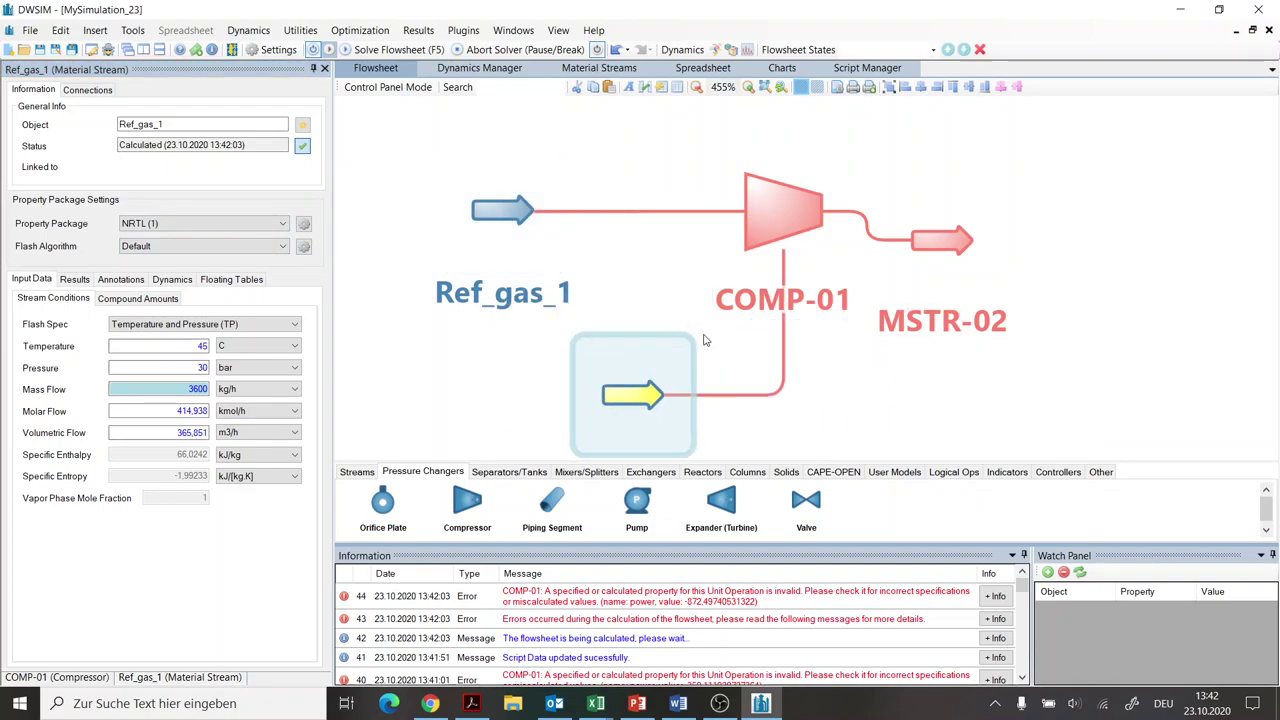
pyautogui.click(640, 395)
pyautogui.click(778, 216)
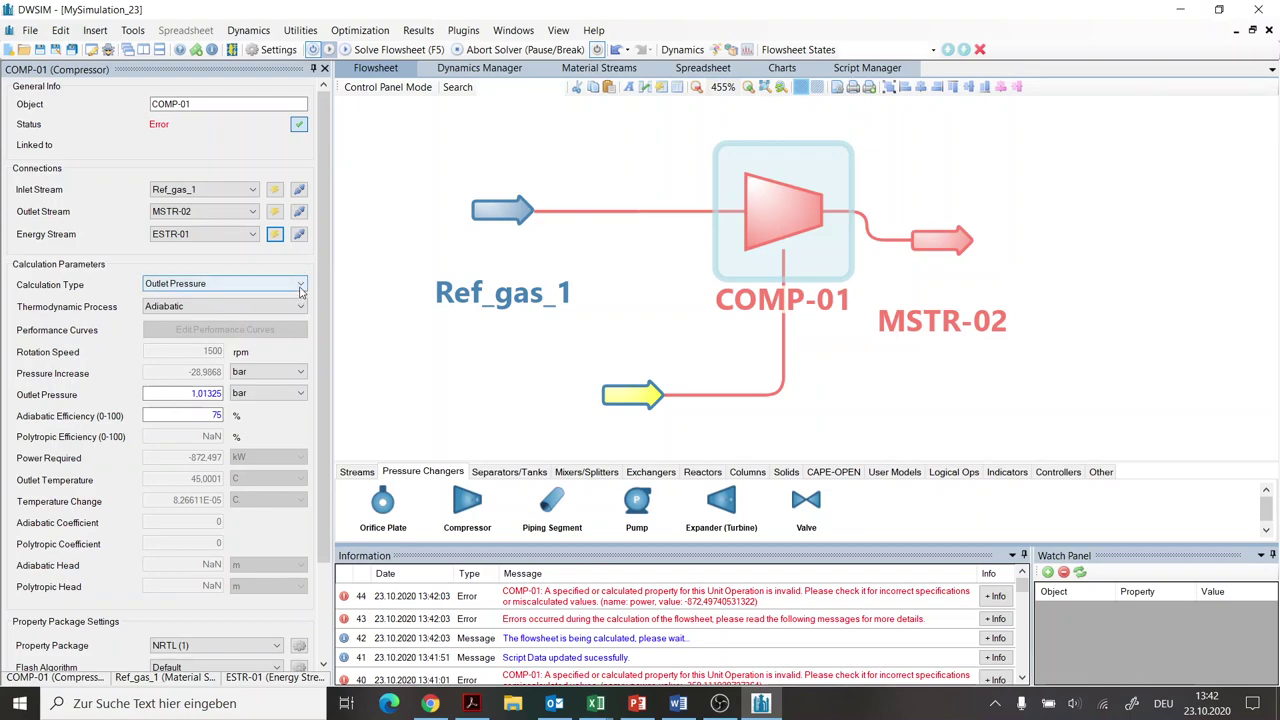
pyautogui.doubleClick(186, 393)
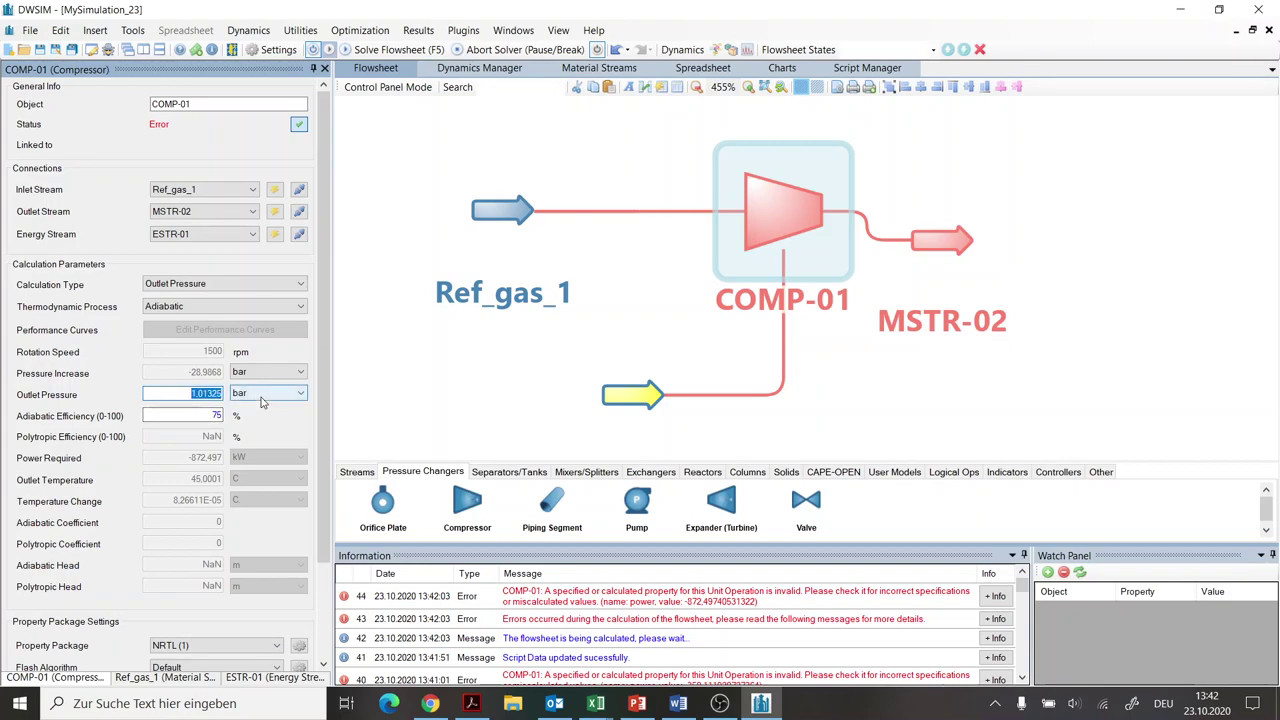
pyautogui.write('200')
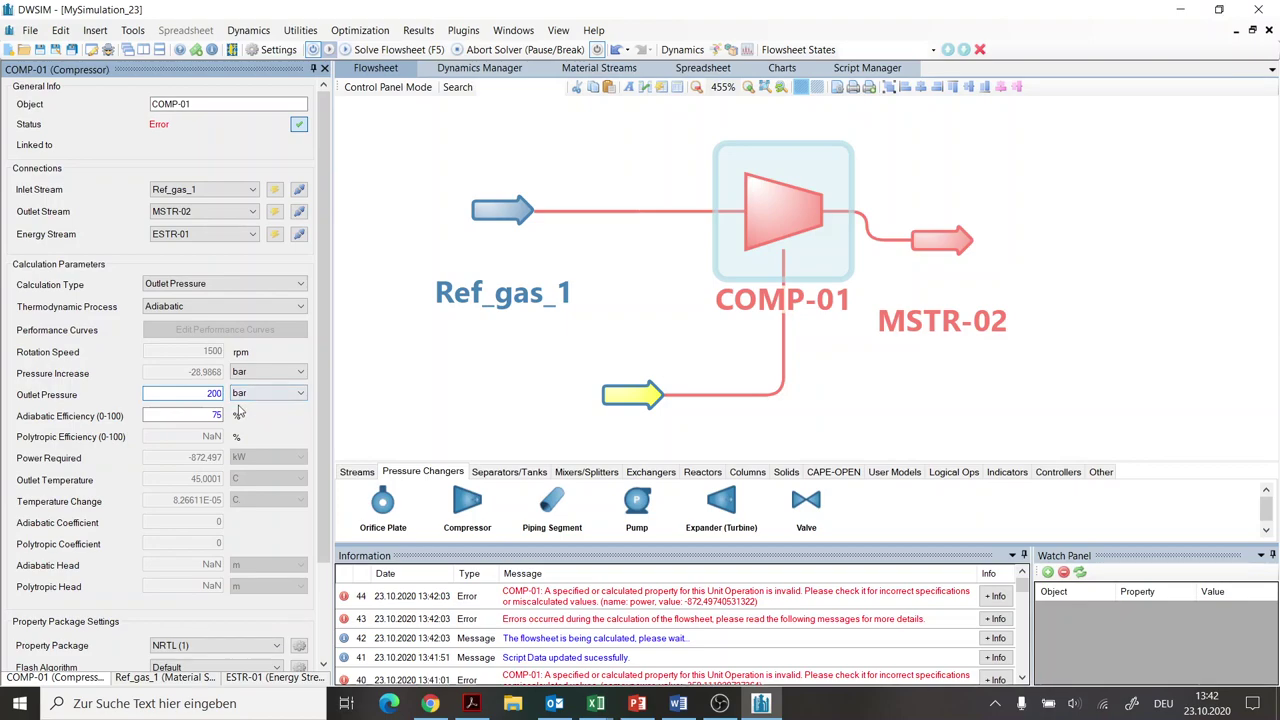
pyautogui.press('Return')
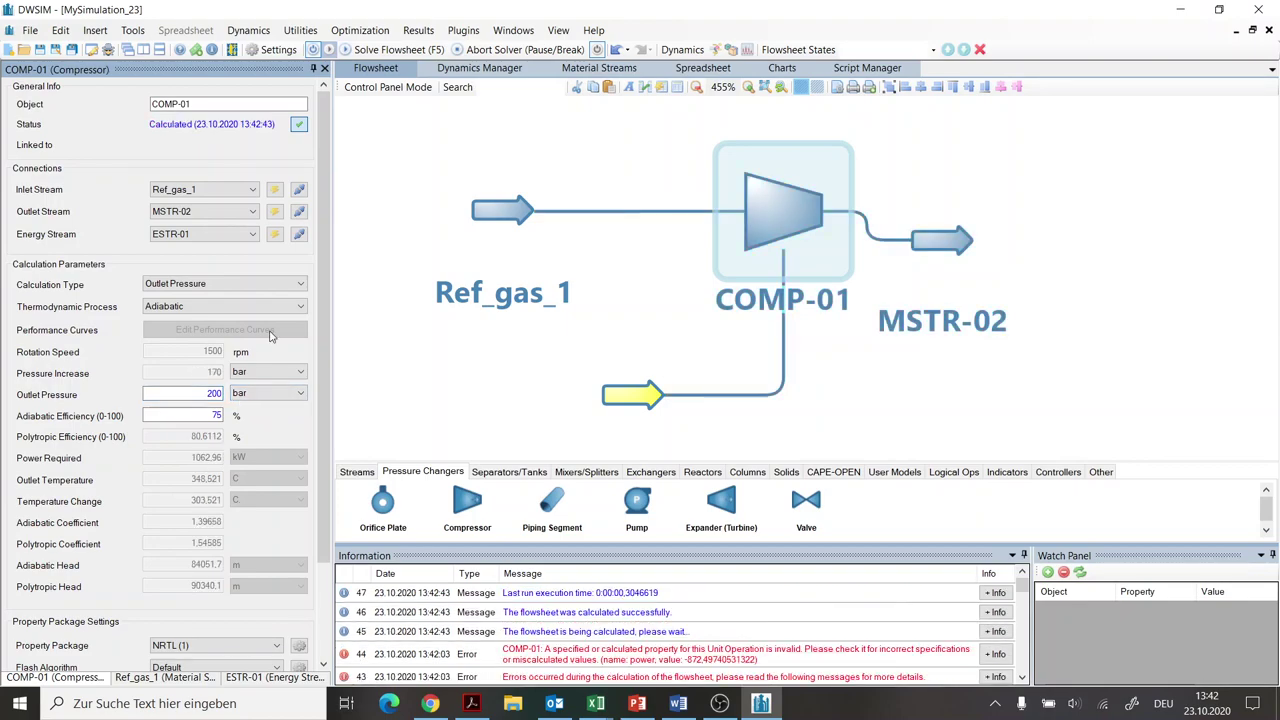
# - Rename energy stream ESTR-01 to P_st1
pyautogui.moveTo(830, 406); pyautogui.dragTo(837, 354)
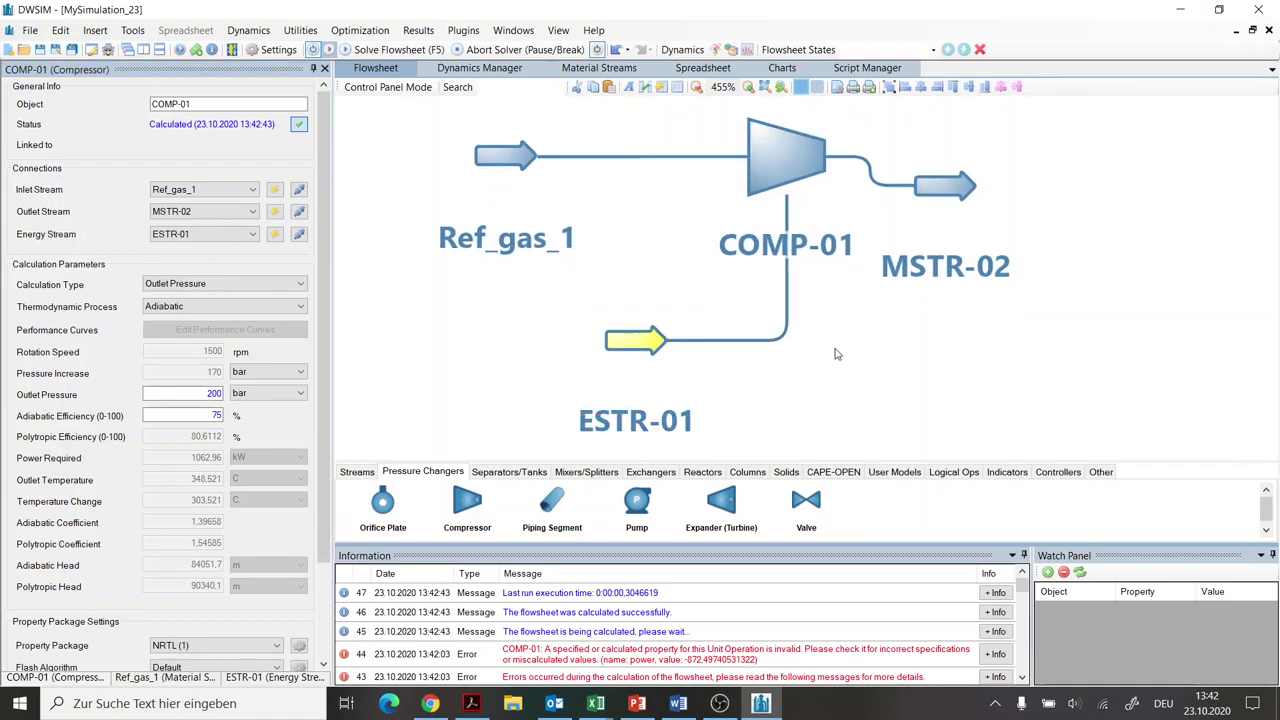
pyautogui.click(648, 345)
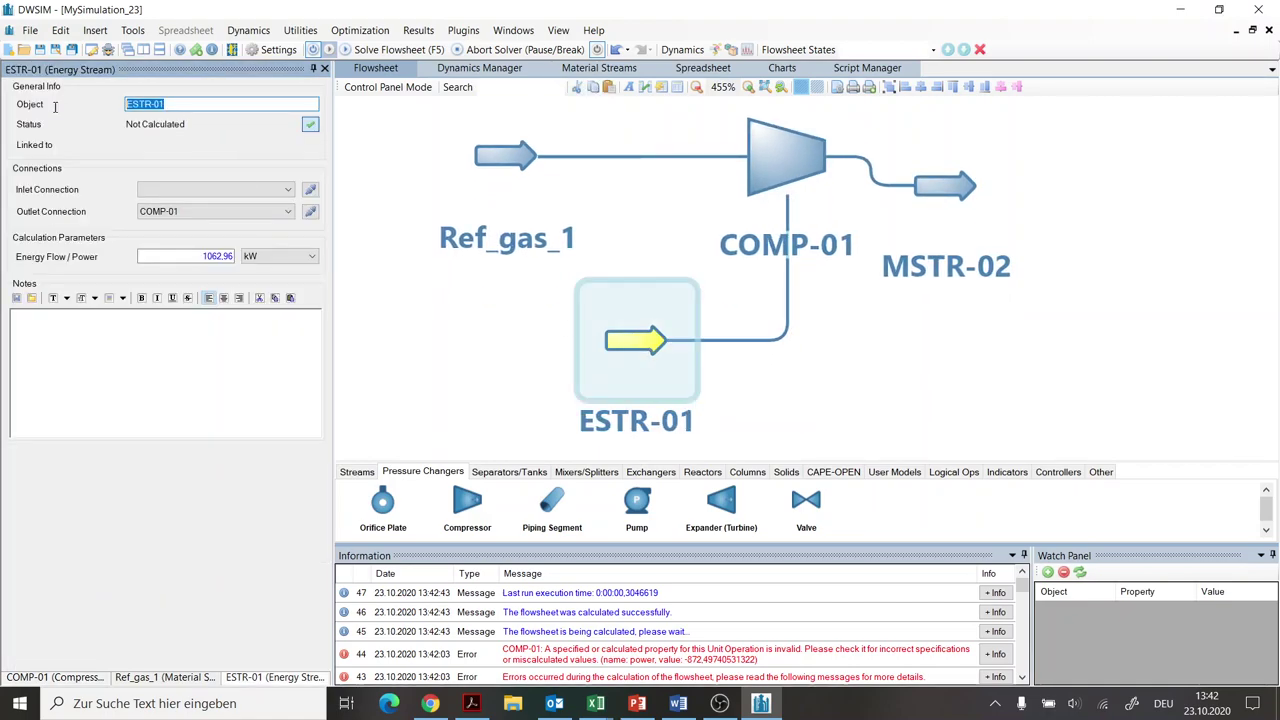
pyautogui.write('P')
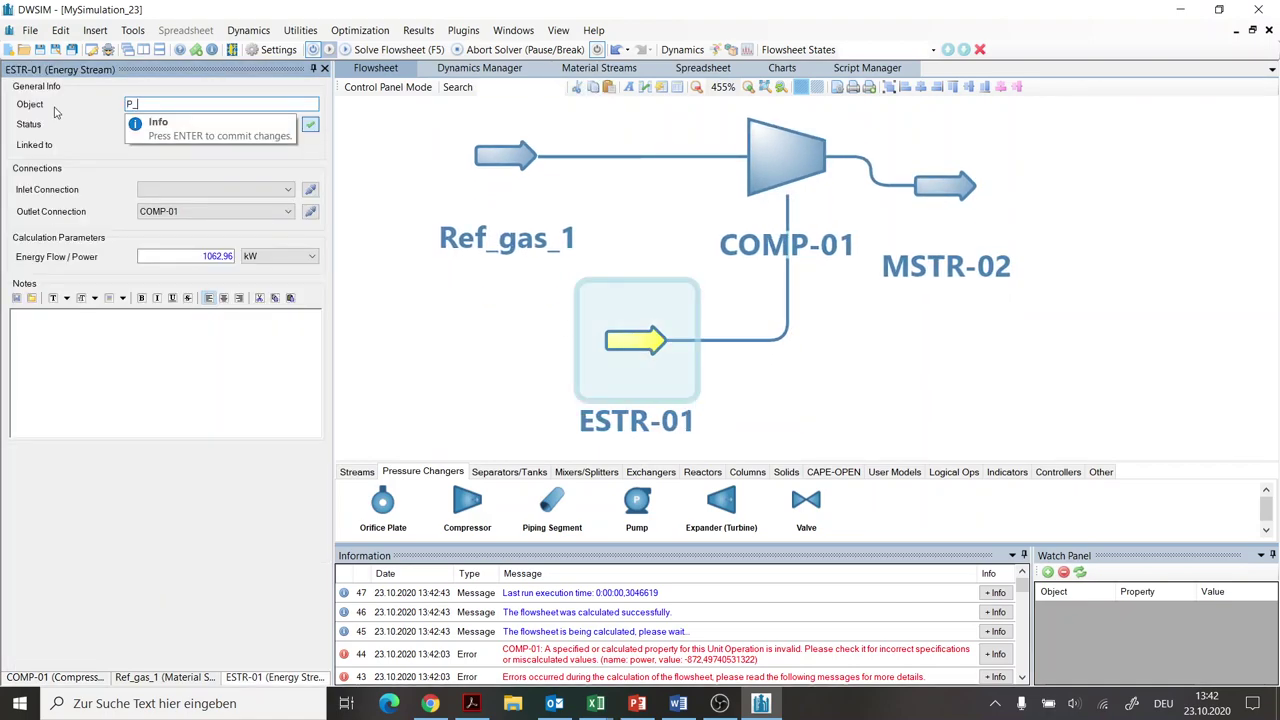
pyautogui.write('_st1')
pyautogui.press('Return')
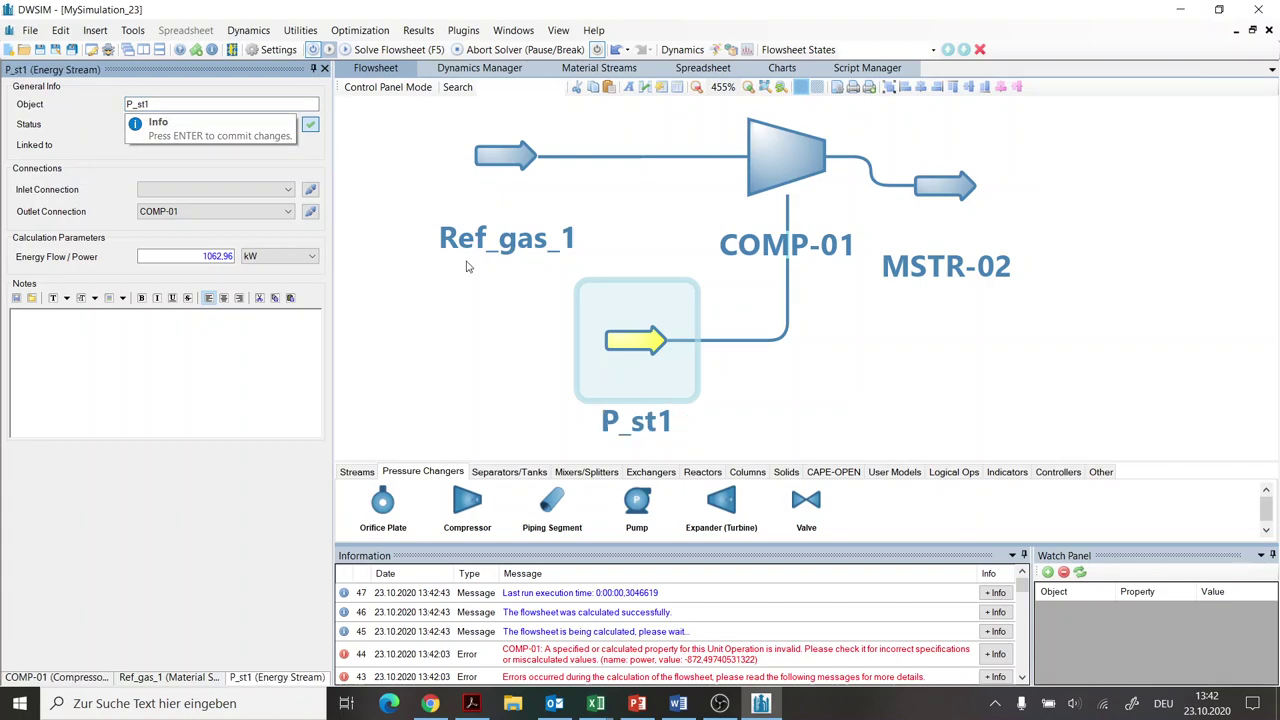
# - Move outlet stream MSTR-02 up and rename it Ref_gas_2
pyautogui.moveTo(953, 189); pyautogui.dragTo(1025, 162)
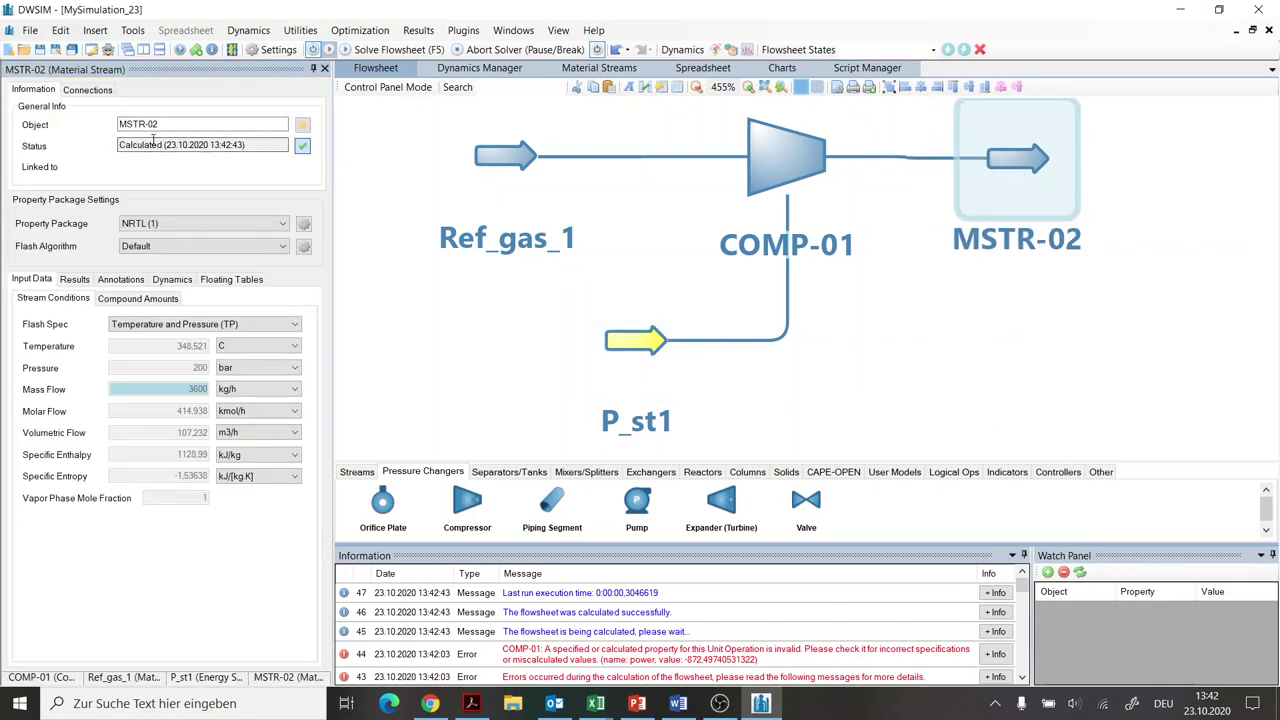
pyautogui.moveTo(158, 124); pyautogui.dragTo(87, 134)
pyautogui.write('Refe')
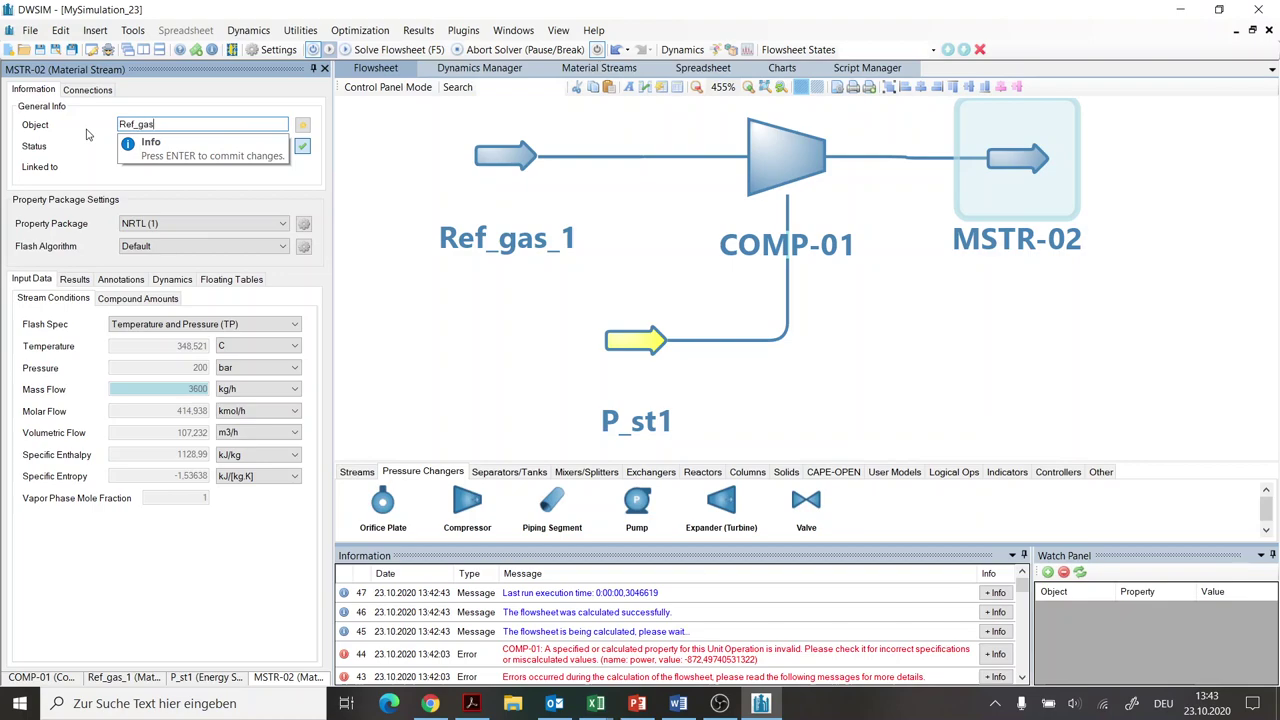
pyautogui.write('gas_2')
pyautogui.press('Return')
pyautogui.moveTo(1025, 160)
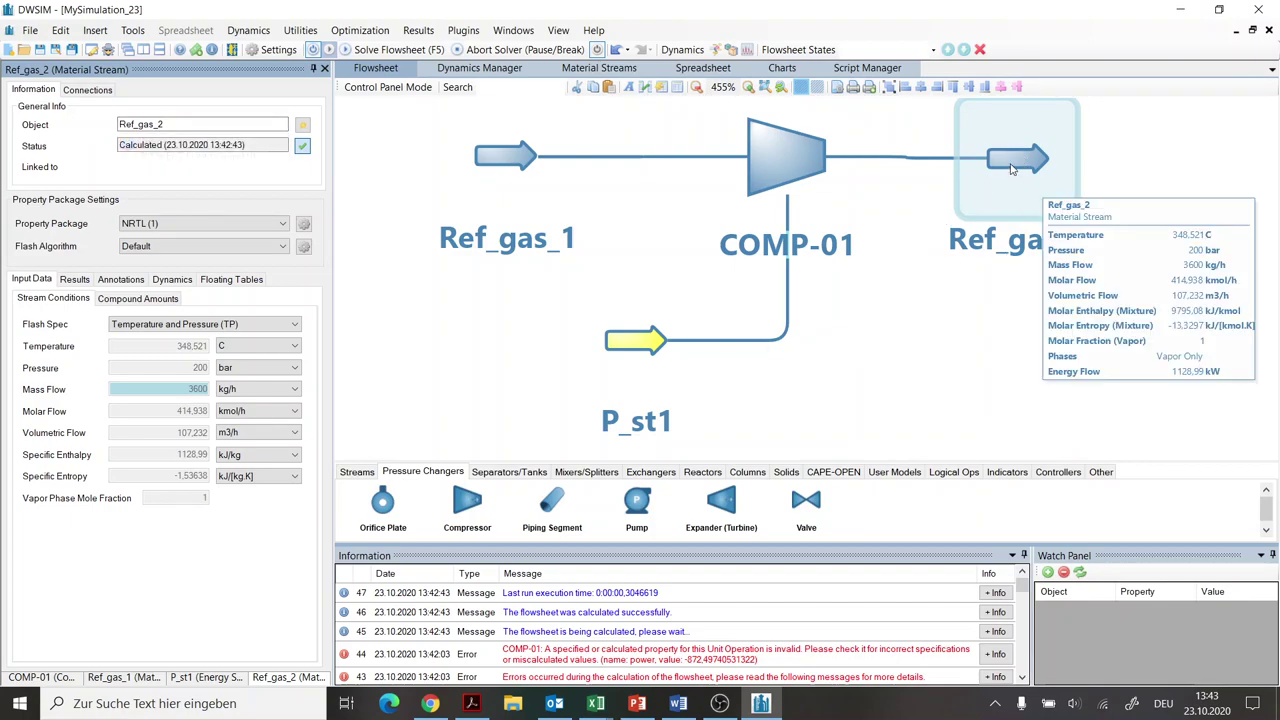
pyautogui.click(764, 87)
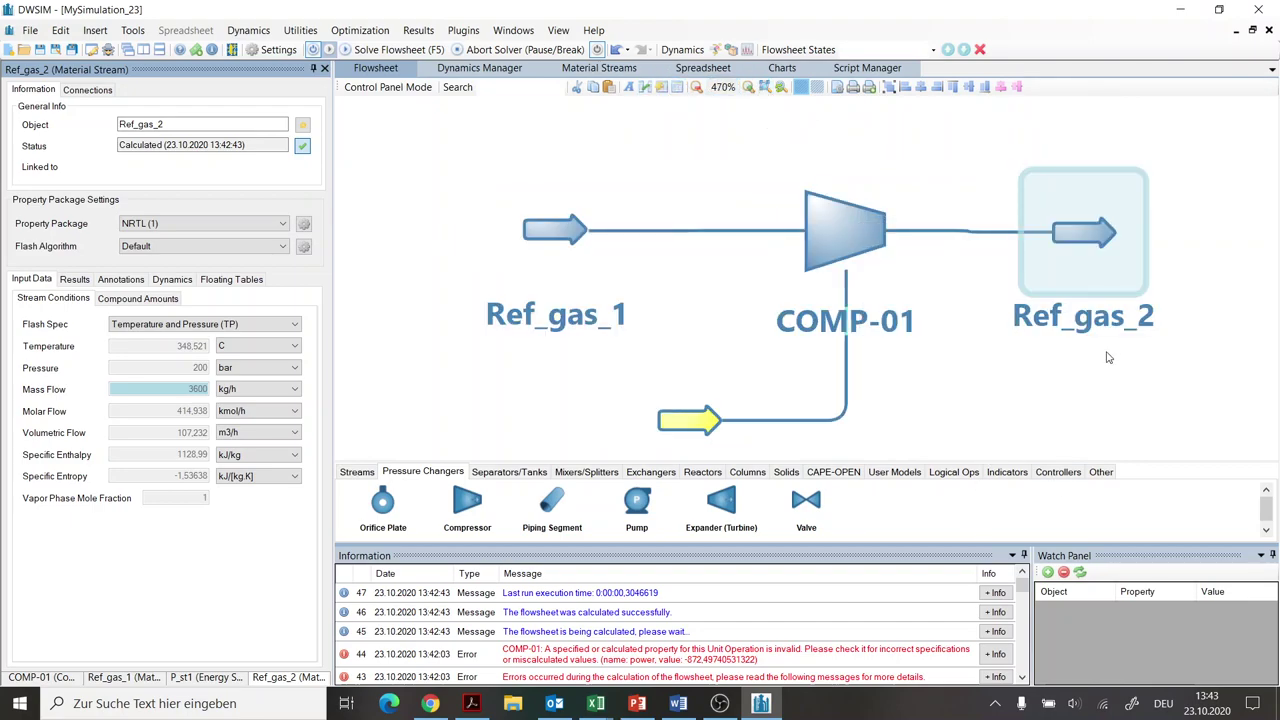
pyautogui.moveTo(1093, 236)
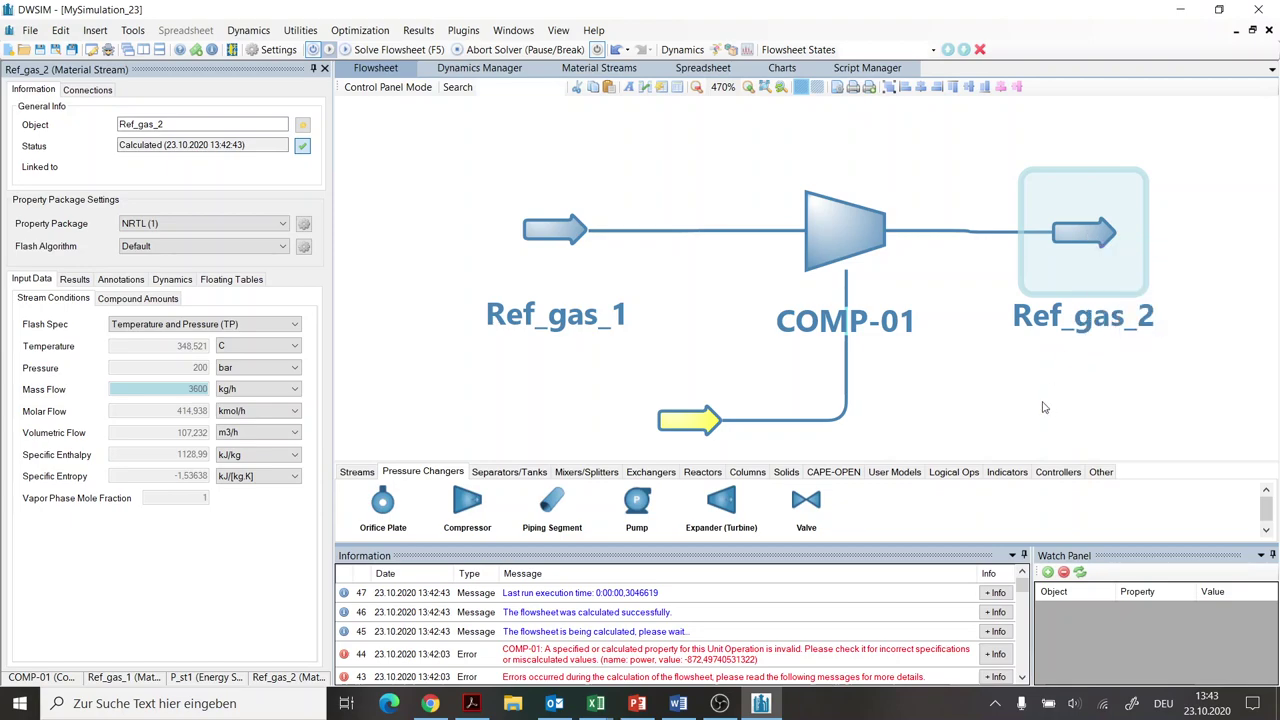
pyautogui.moveTo(955, 254); pyautogui.dragTo(782, 220)
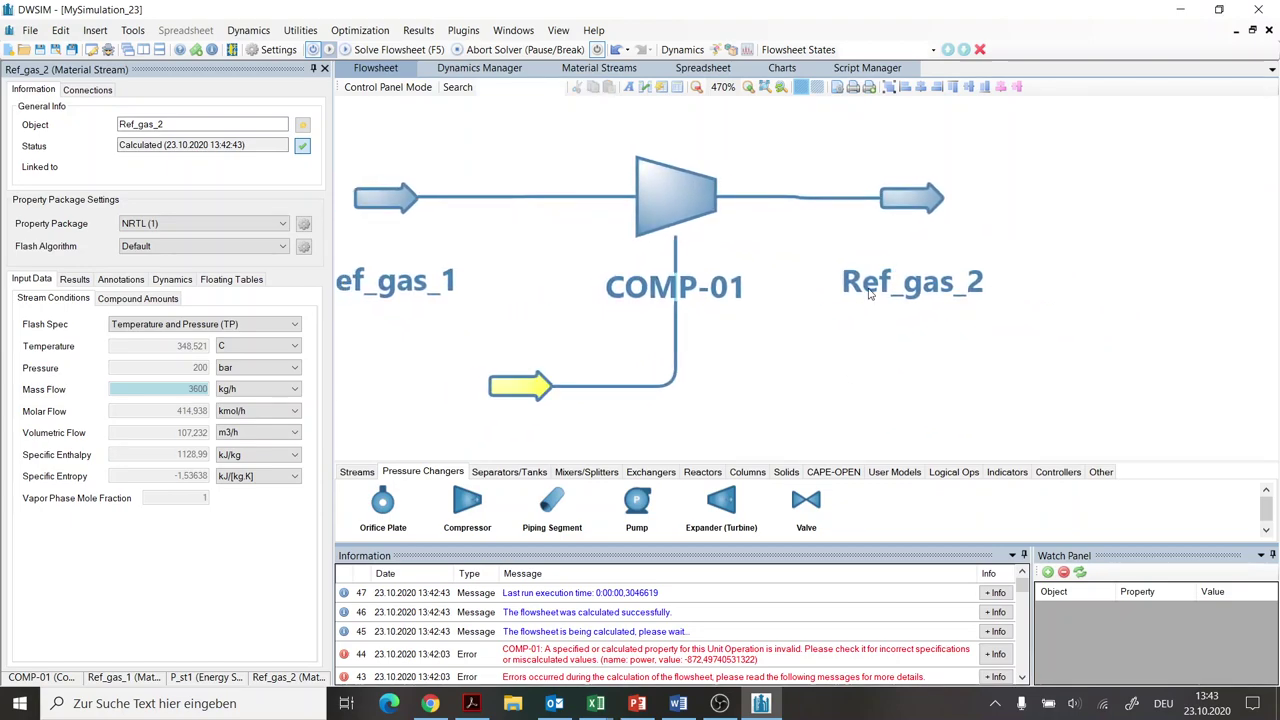
pyautogui.moveTo(648, 192)
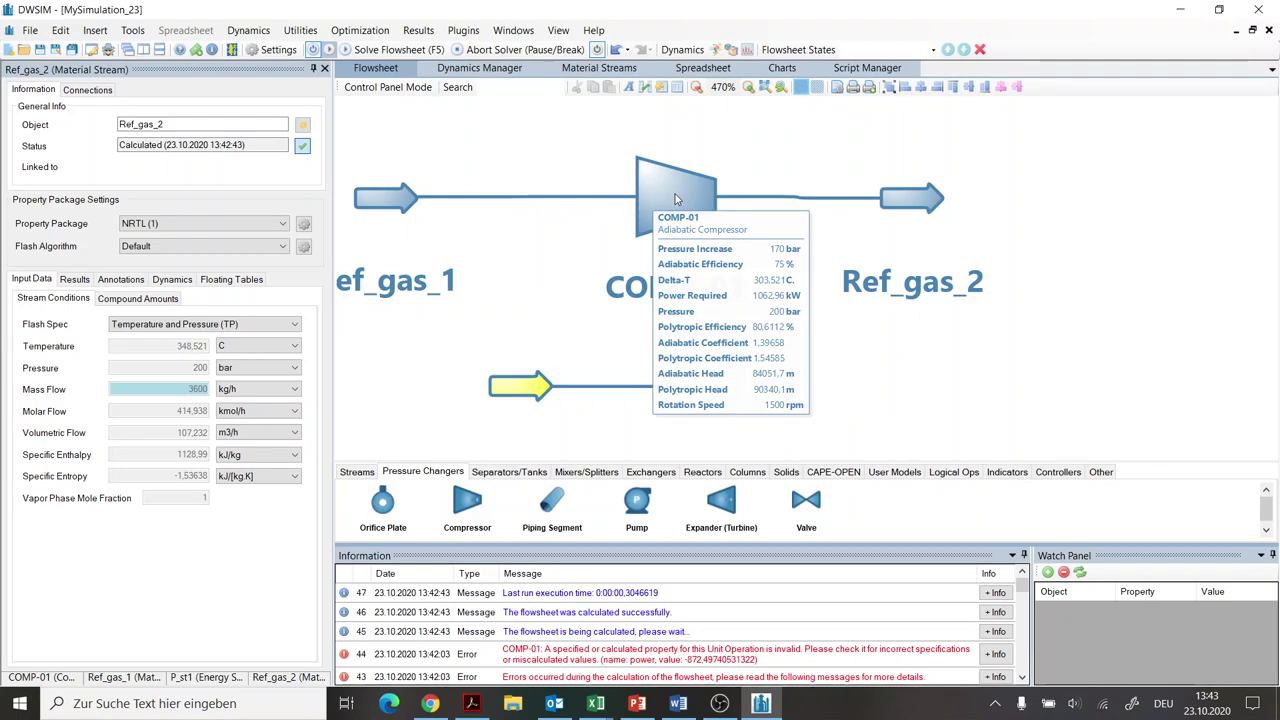
pyautogui.moveTo(395, 190)
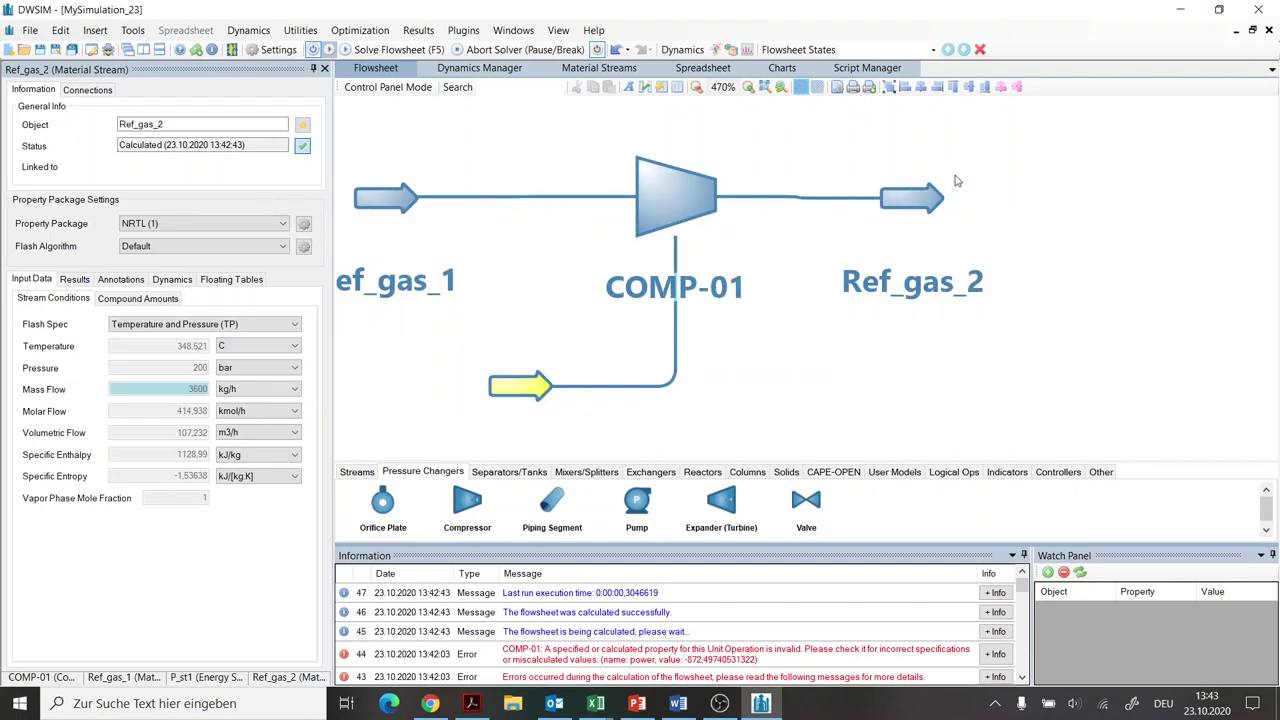
pyautogui.moveTo(934, 200)
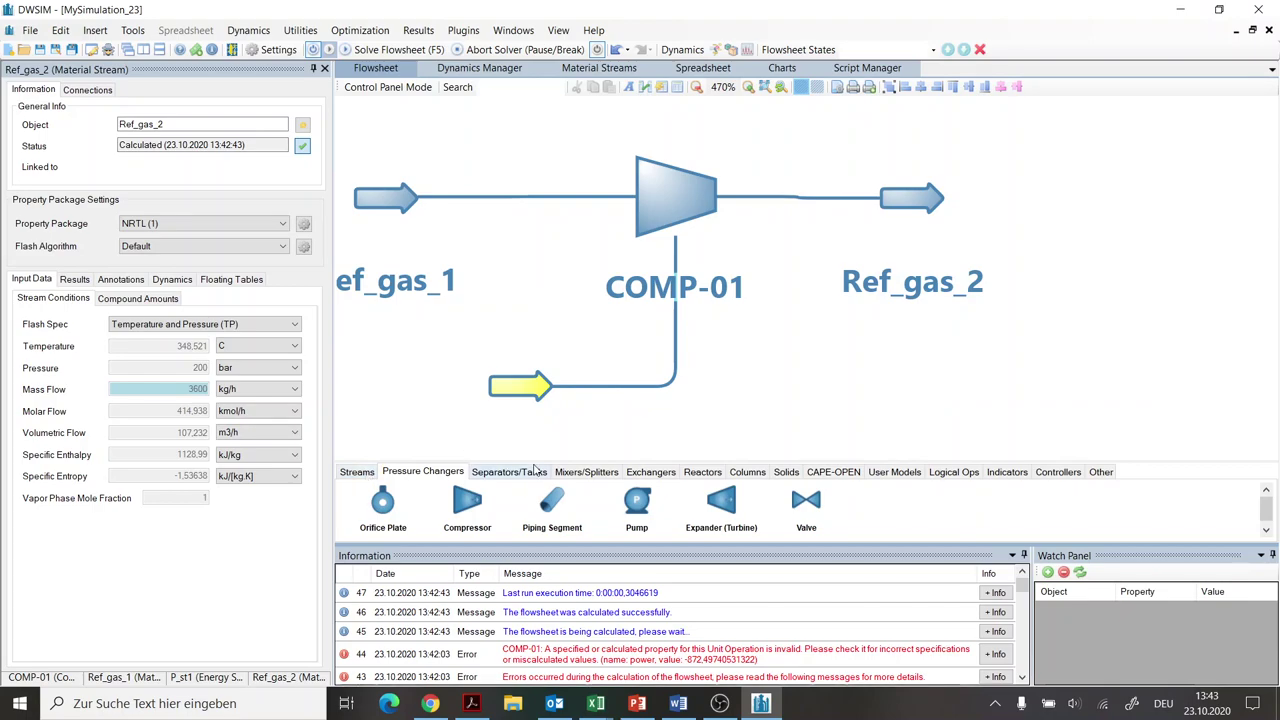
# - Add a cooler fed by Ref_gas_2 with new outlet and energy streams
pyautogui.click(655, 476)
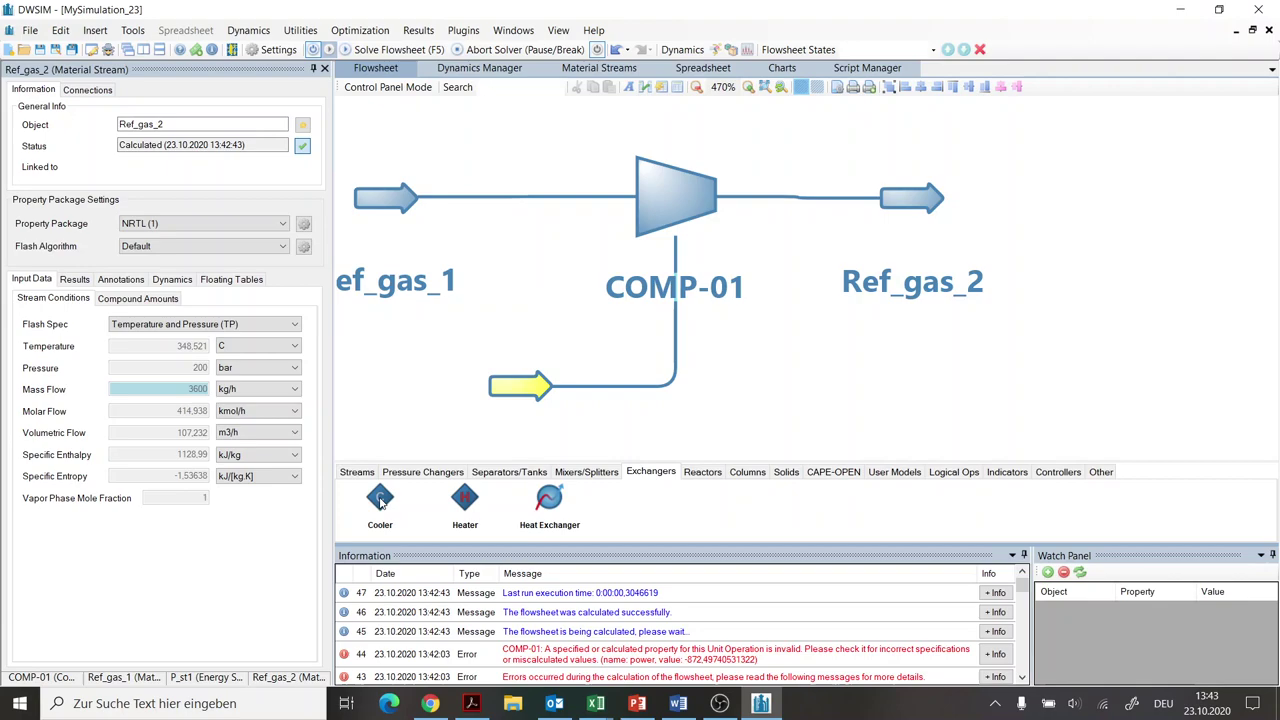
pyautogui.moveTo(380, 500); pyautogui.dragTo(1042, 190)
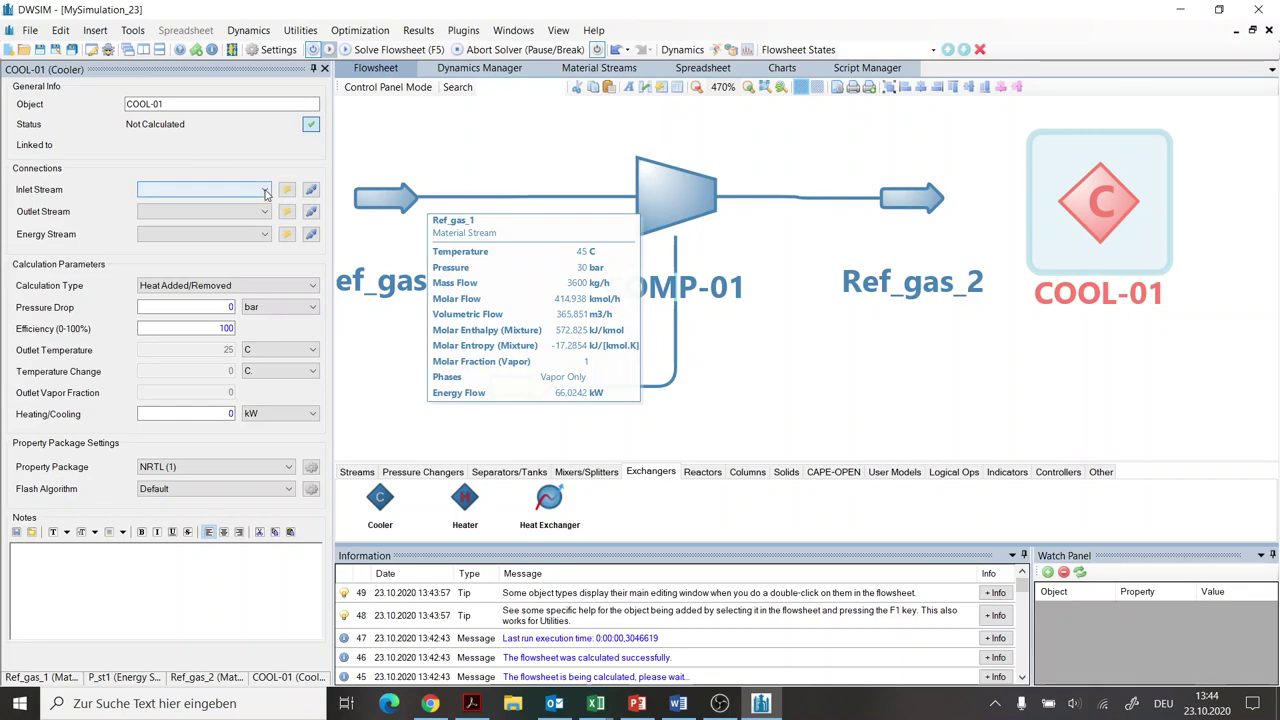
pyautogui.click(265, 190)
pyautogui.click(168, 215)
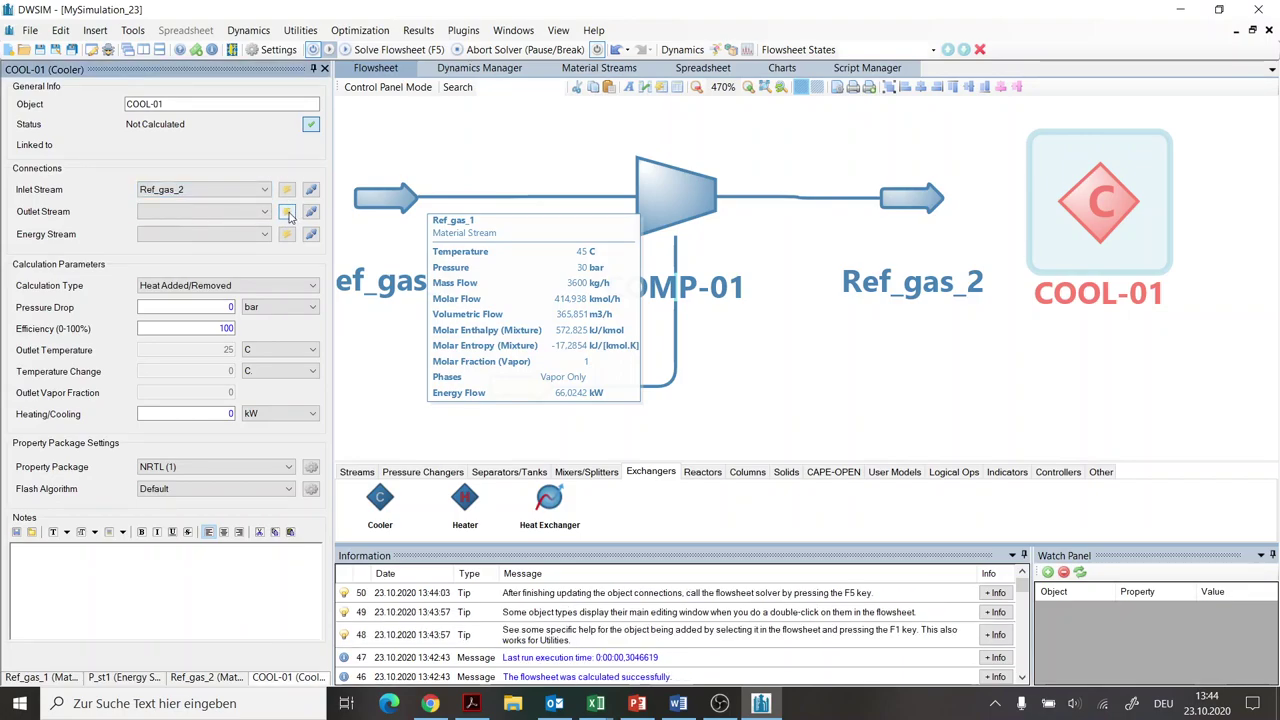
pyautogui.click(287, 211)
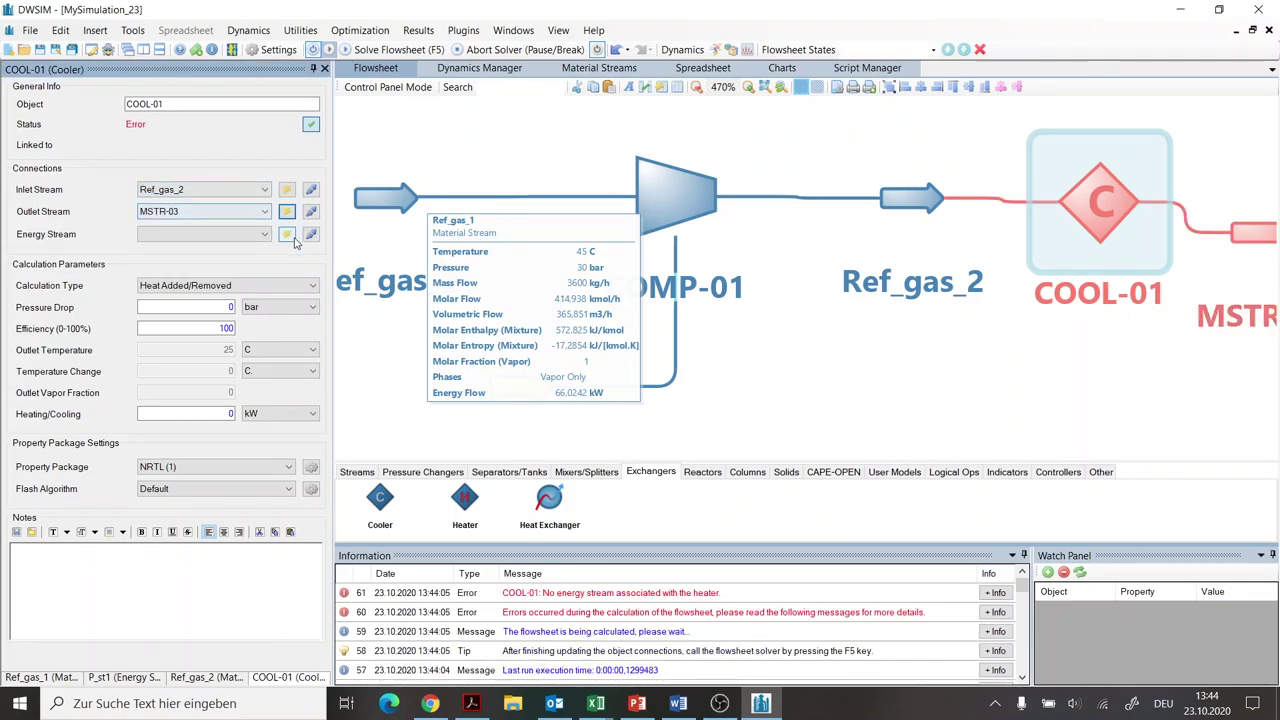
pyautogui.click(287, 234)
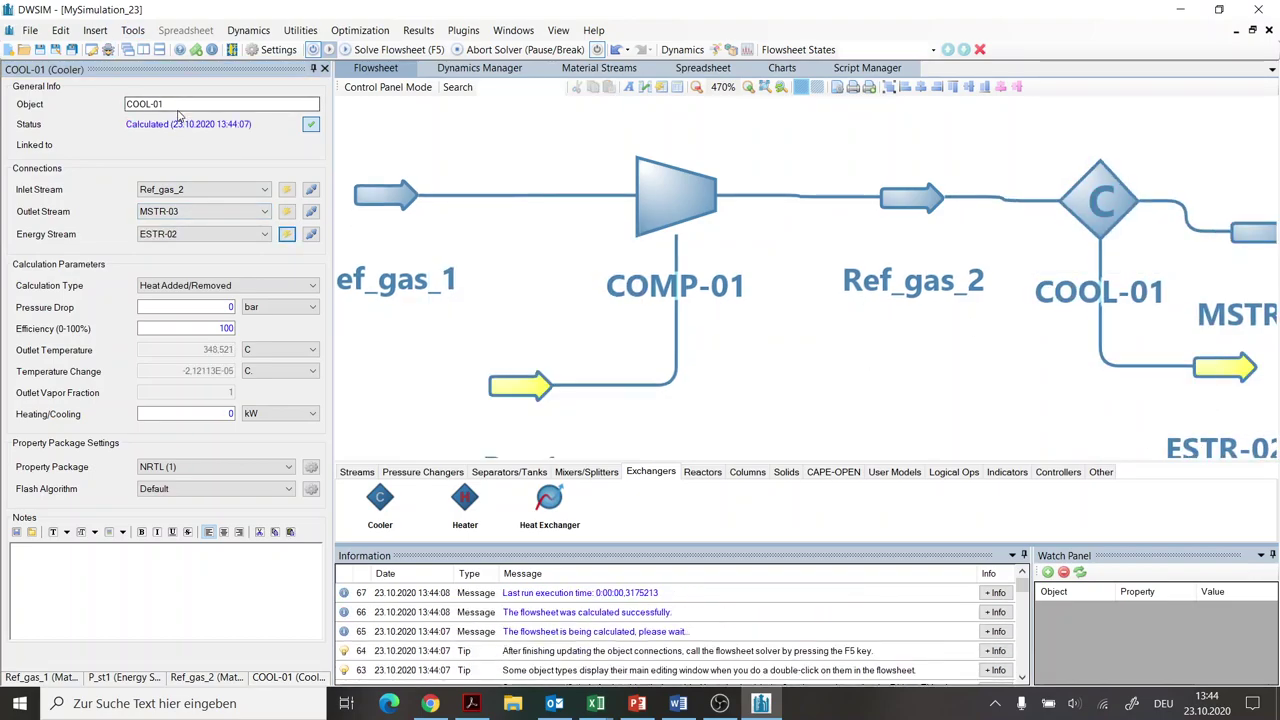
# - Name the cooler block 'Cooler'
pyautogui.tripleClick(122, 104)
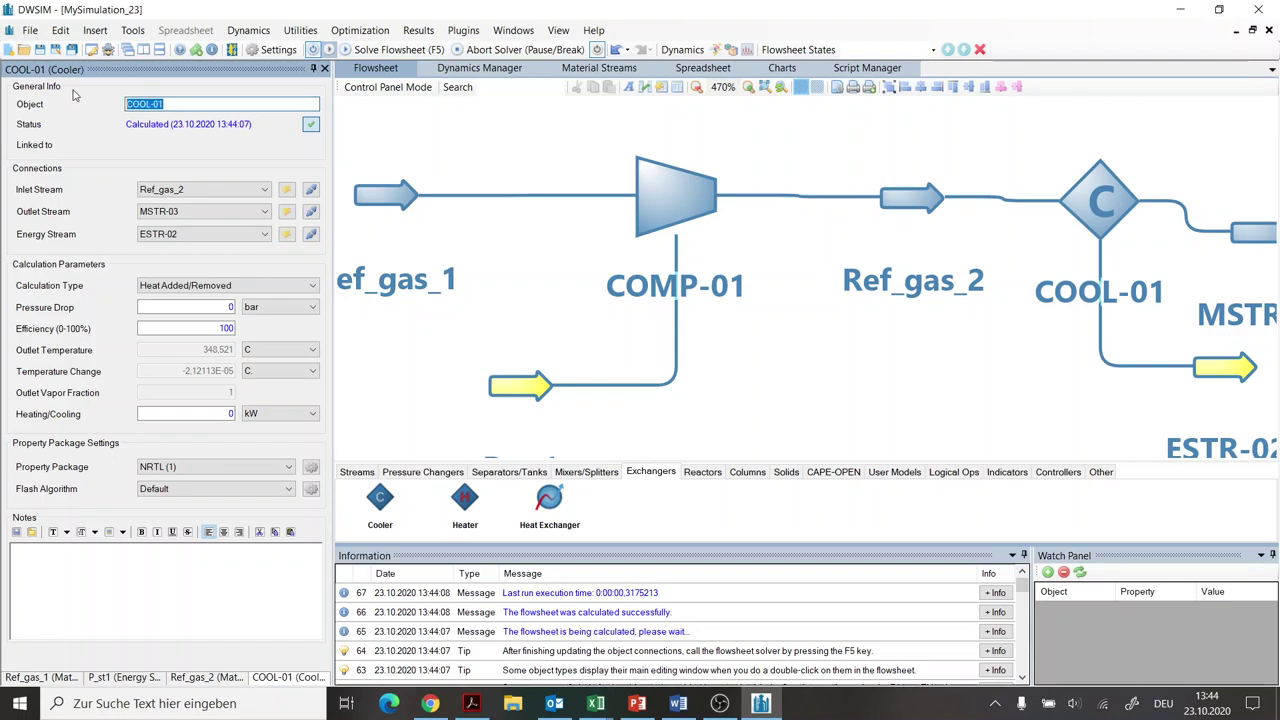
pyautogui.write('O')
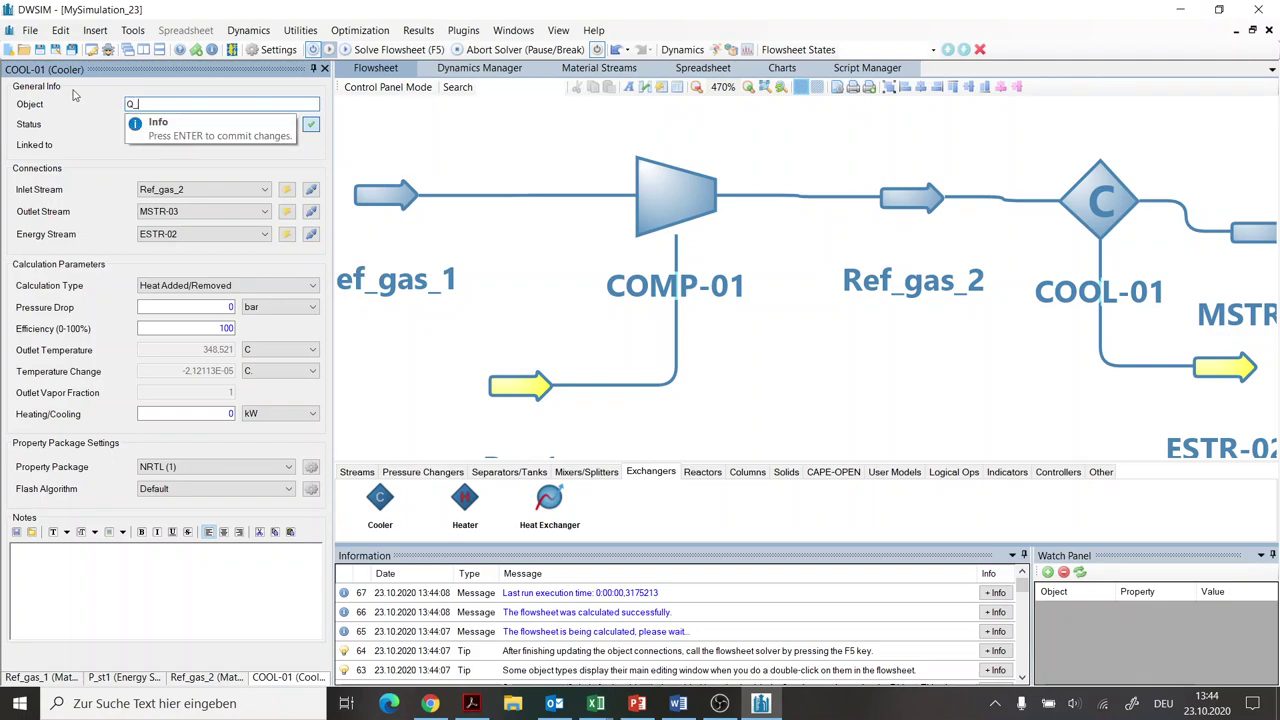
pyautogui.press('BackSpace')
pyautogui.press('Return')
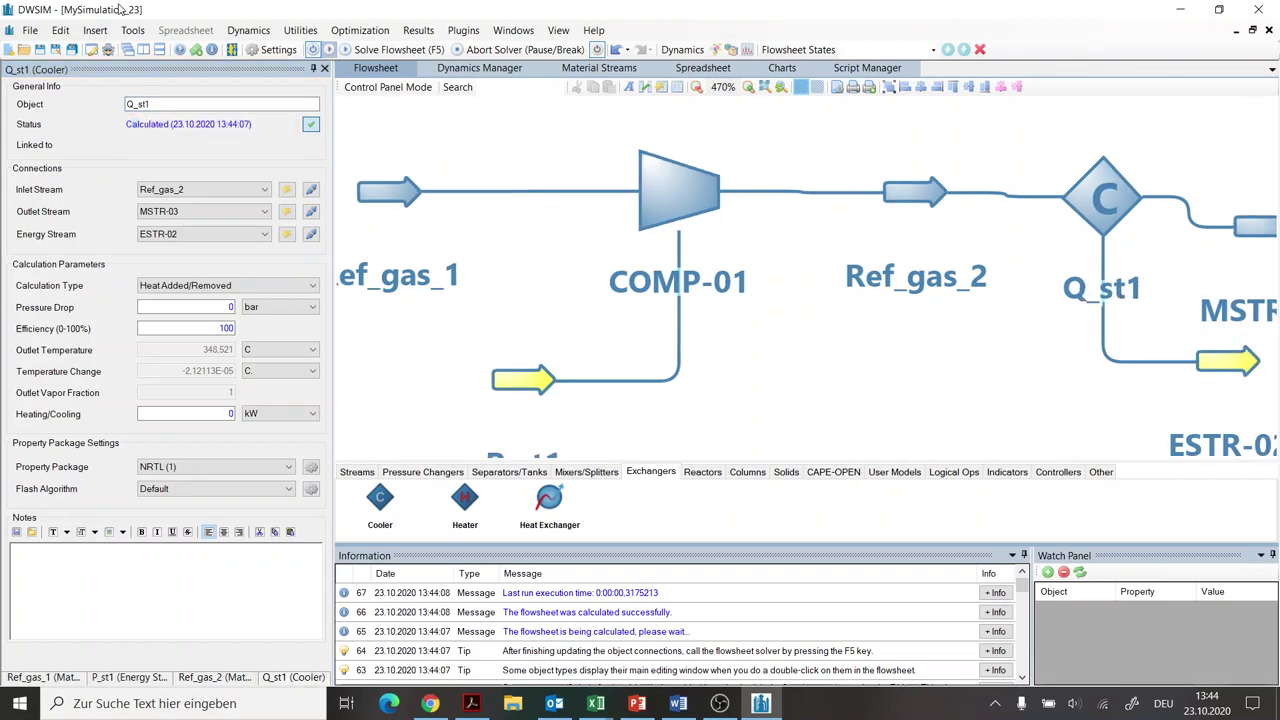
pyautogui.moveTo(160, 104); pyautogui.dragTo(72, 101)
pyautogui.write('Cooler')
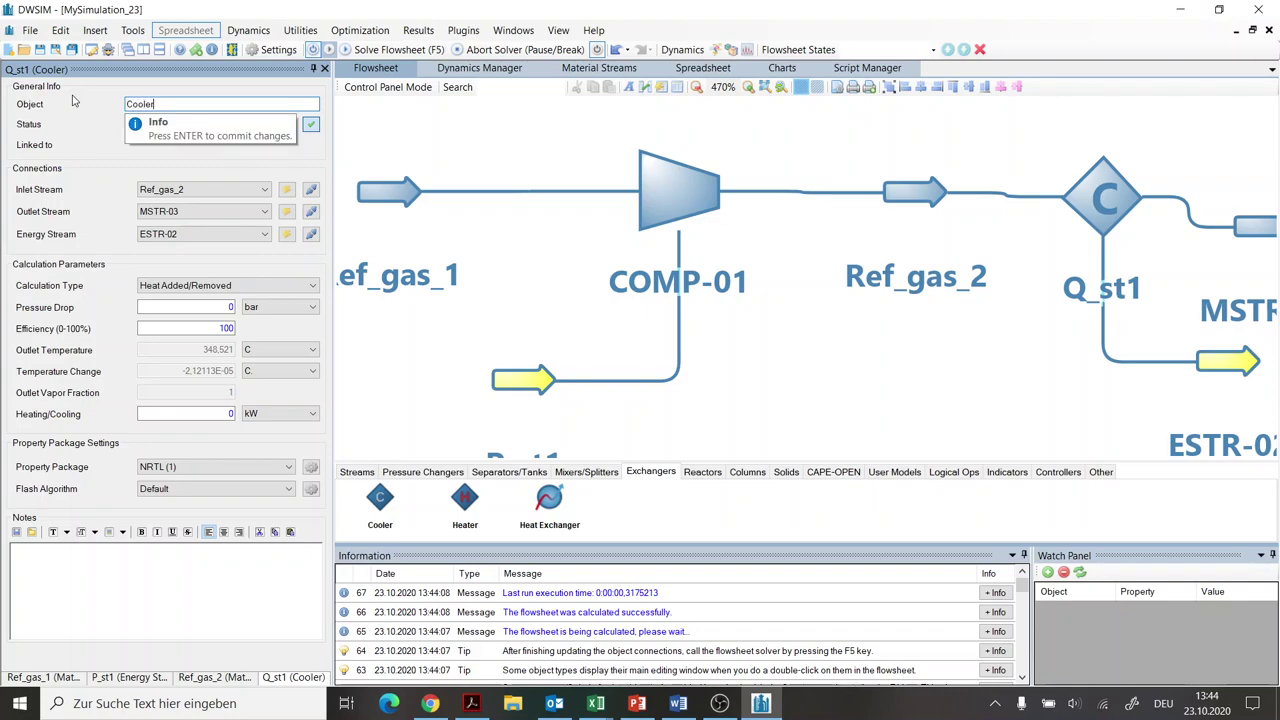
pyautogui.press('Return')
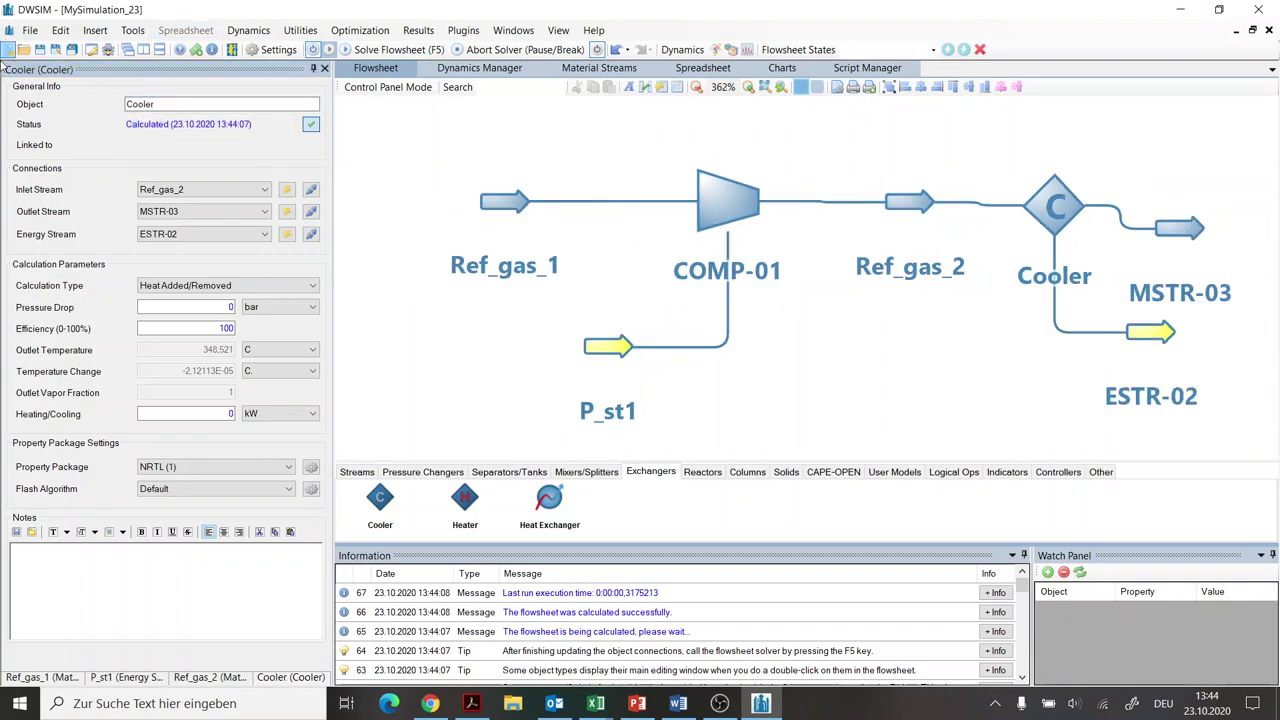
pyautogui.moveTo(160, 104); pyautogui.dragTo(66, 87)
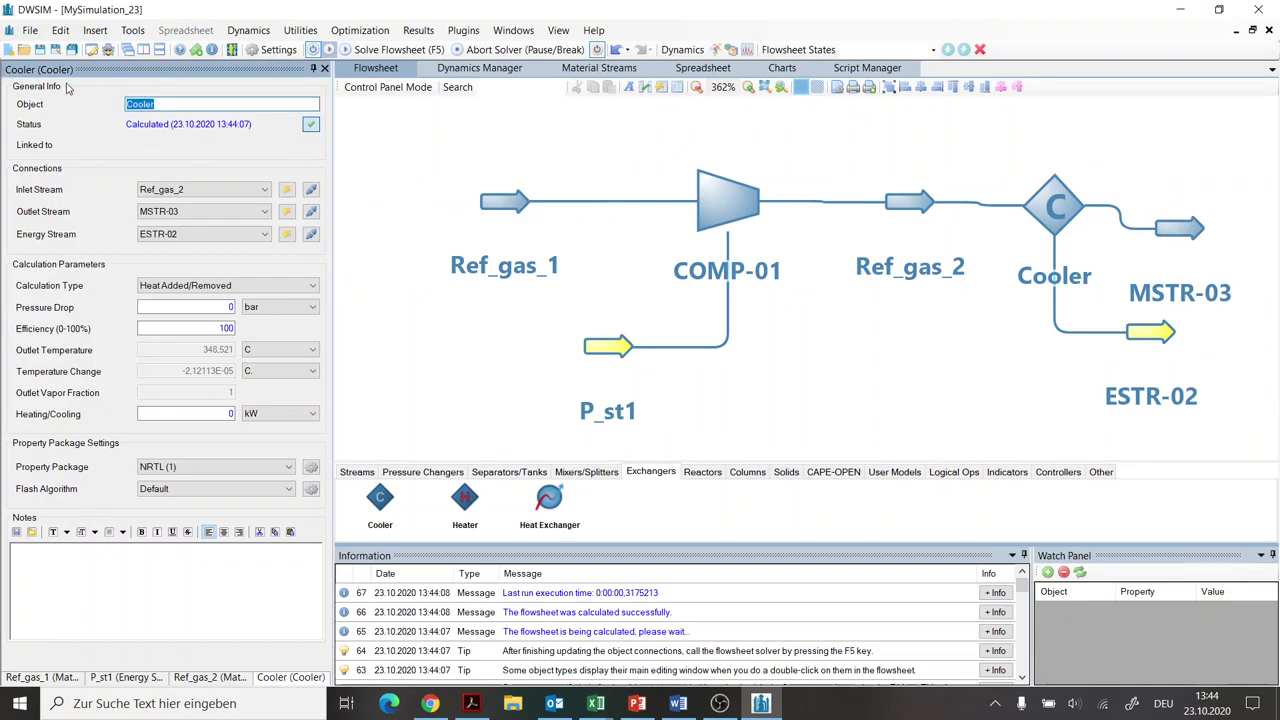
# - Rename the cooler's energy stream ESTR-02 to Q_st1
pyautogui.click(1165, 333)
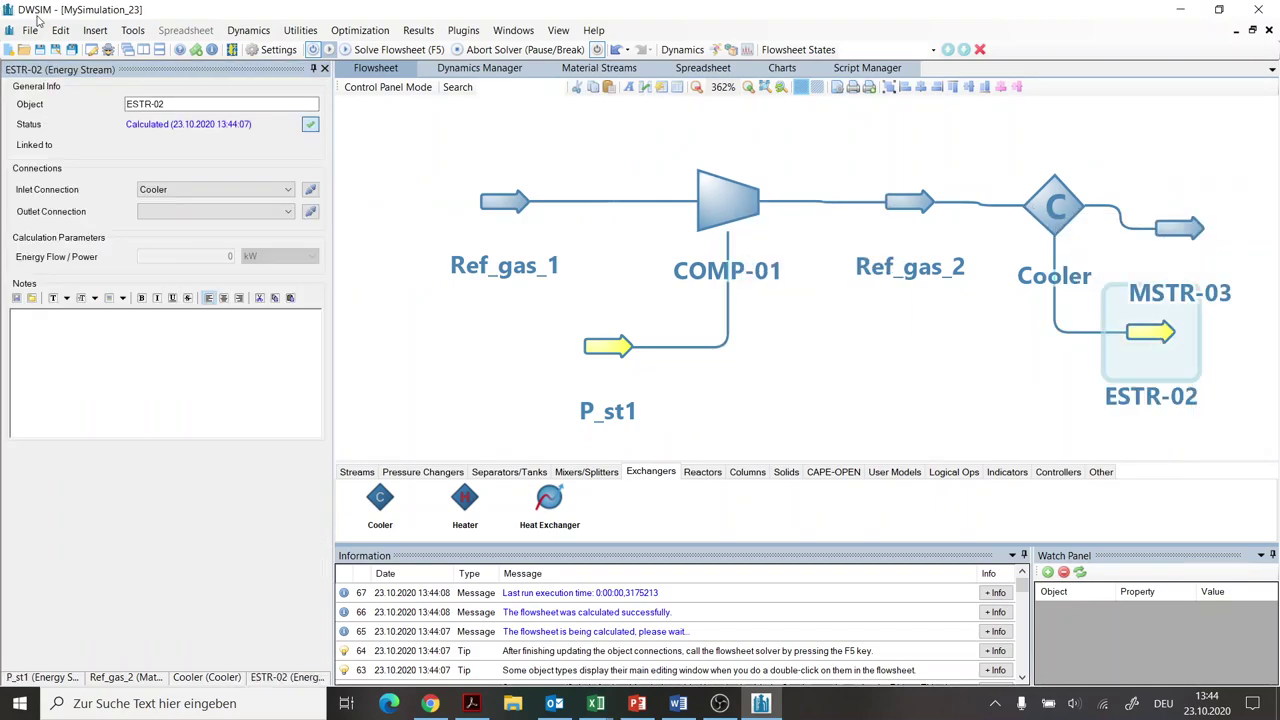
pyautogui.moveTo(184, 107); pyautogui.dragTo(58, 110)
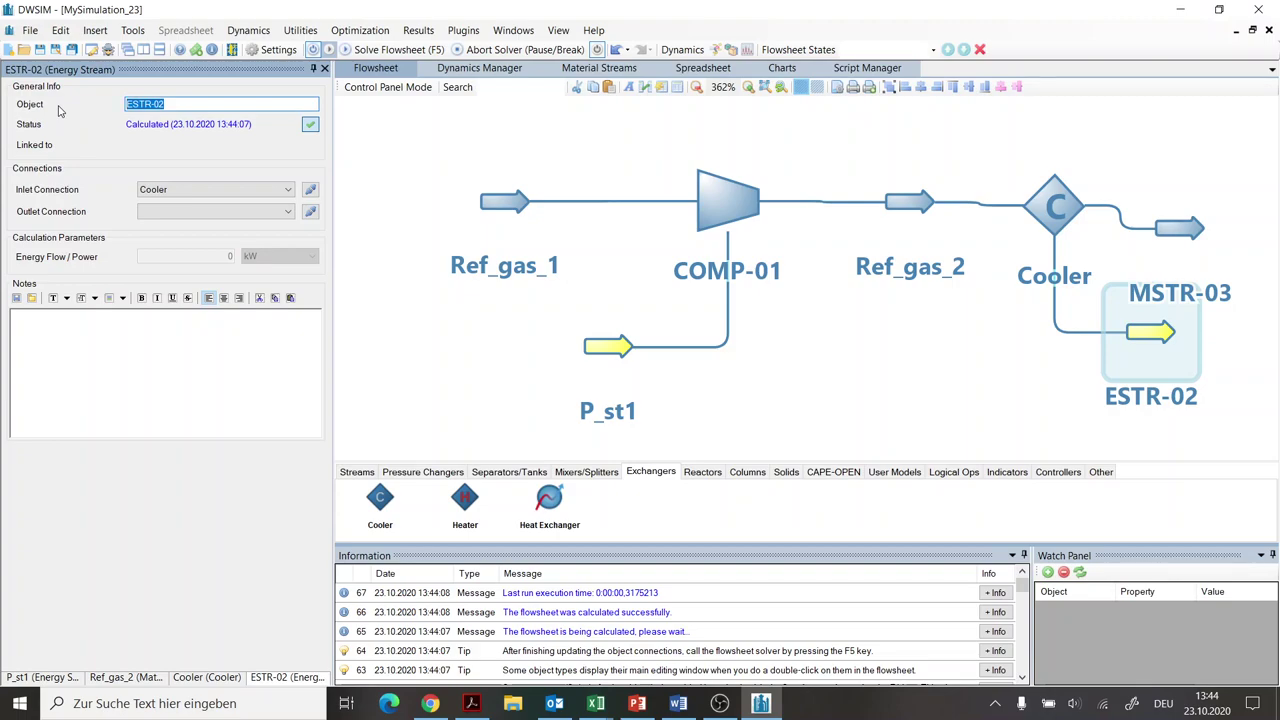
pyautogui.write('Q_')
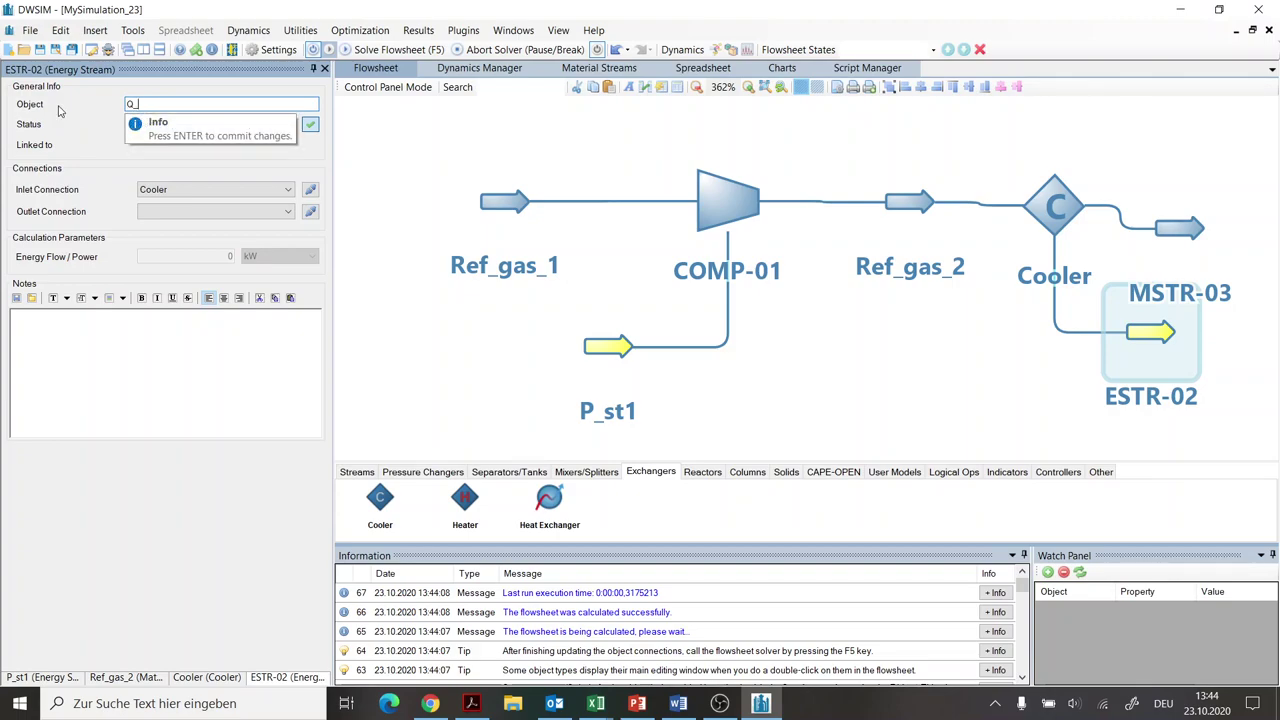
pyautogui.write('st1')
pyautogui.press('Return')
# - Rename outlet stream MSTR-03 to Ref_gas_3 and nudge it into place
pyautogui.click(1208, 270)
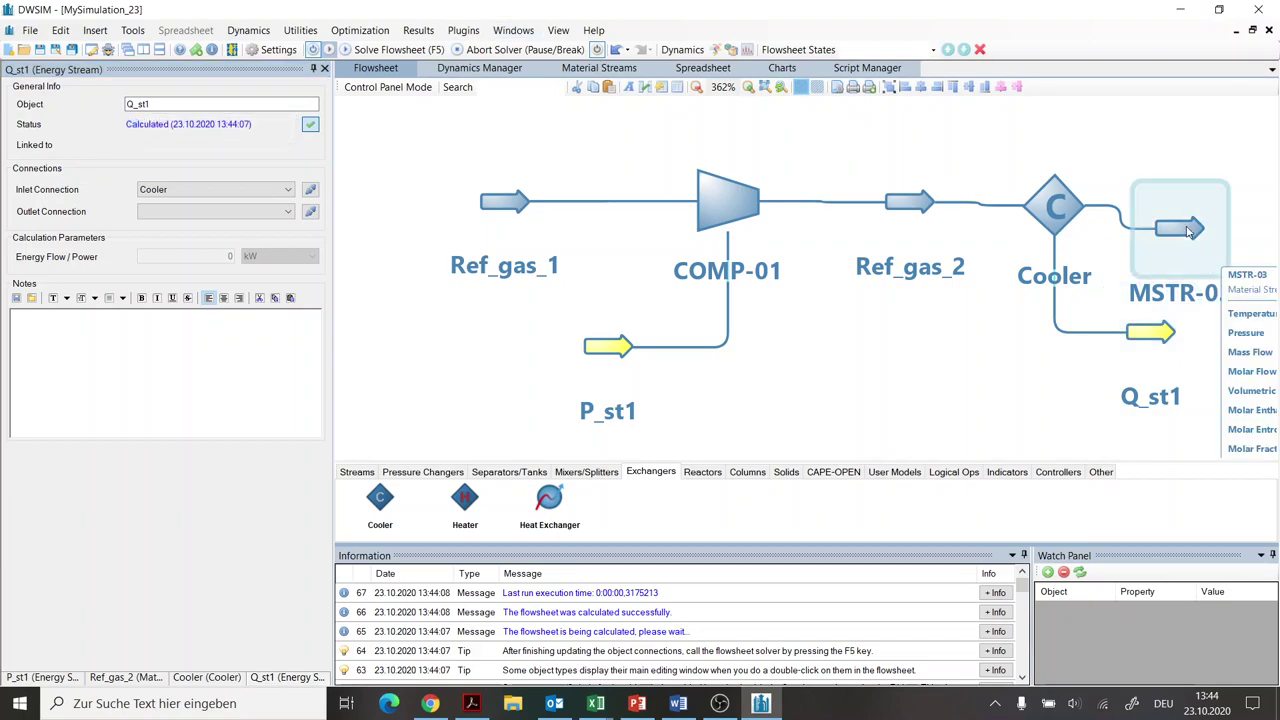
pyautogui.moveTo(180, 124); pyautogui.dragTo(60, 120)
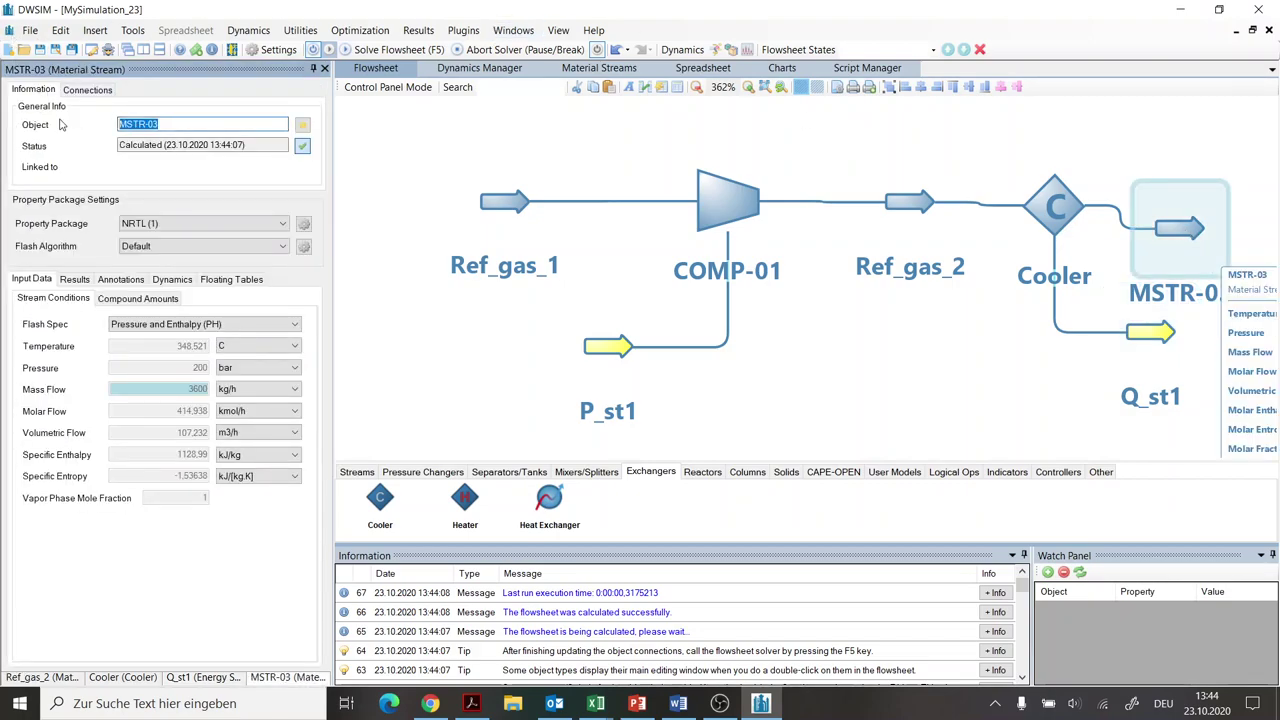
pyautogui.write('Ref_gas_3')
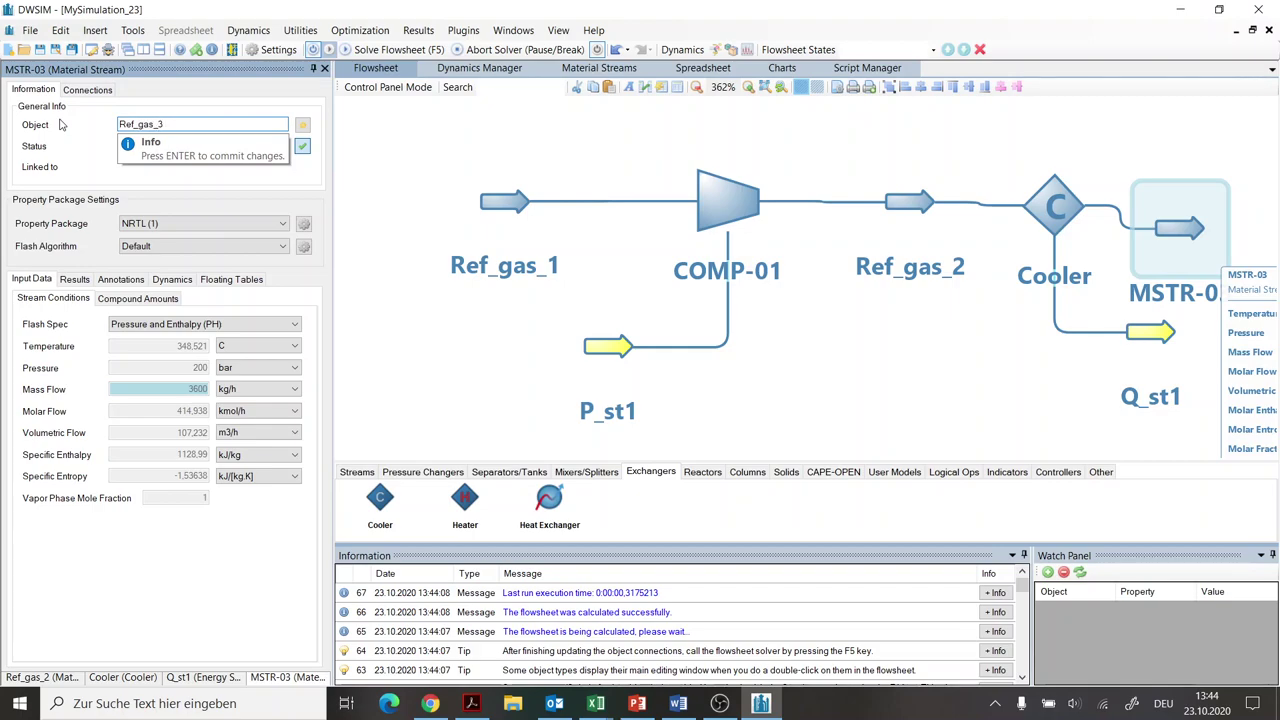
pyautogui.press('Return')
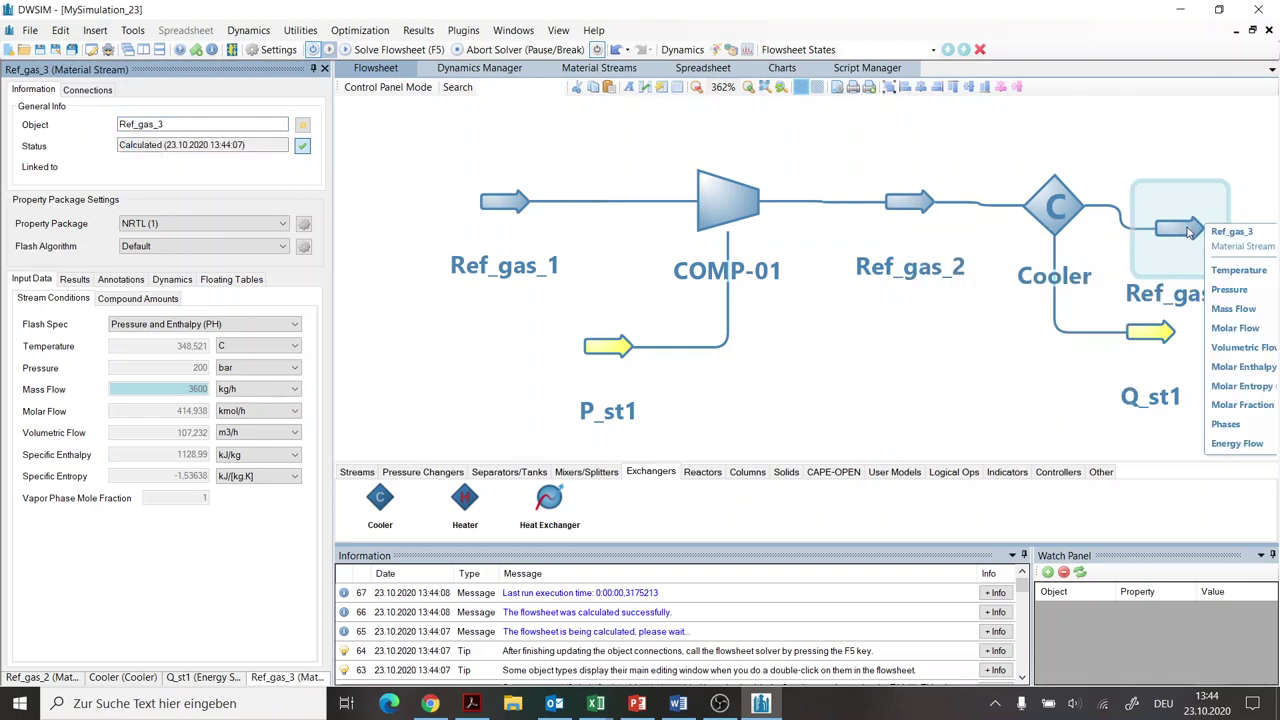
pyautogui.moveTo(1190, 230); pyautogui.dragTo(1203, 208)
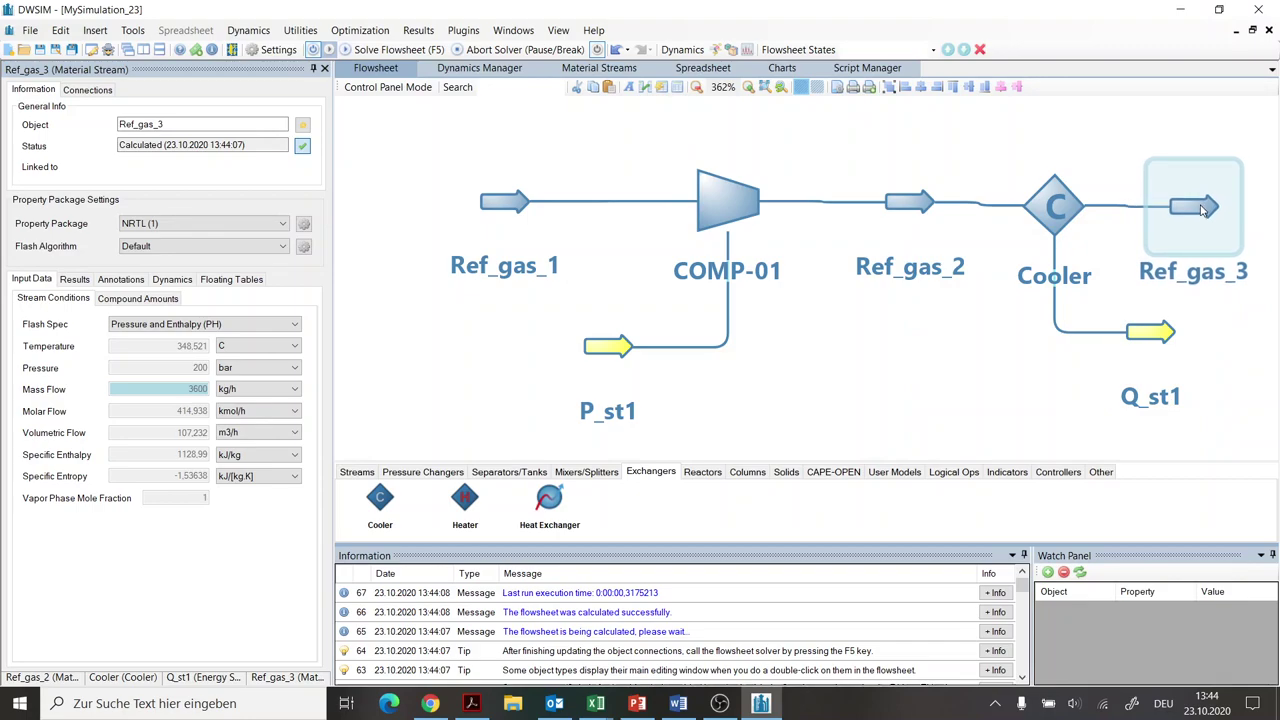
pyautogui.moveTo(1068, 417); pyautogui.dragTo(915, 371)
pyautogui.click(905, 158)
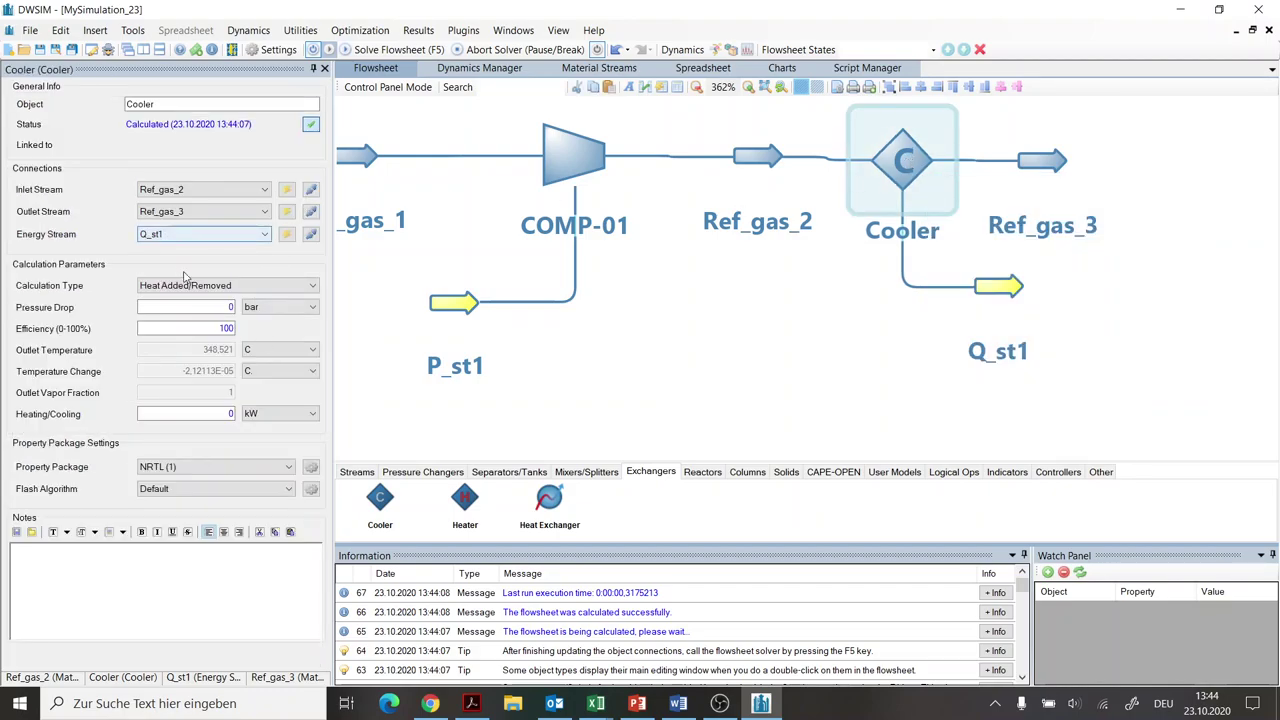
# - Set the Cooler to Outlet Temperature calculation with 30 C outlet temperature
pyautogui.click(242, 286)
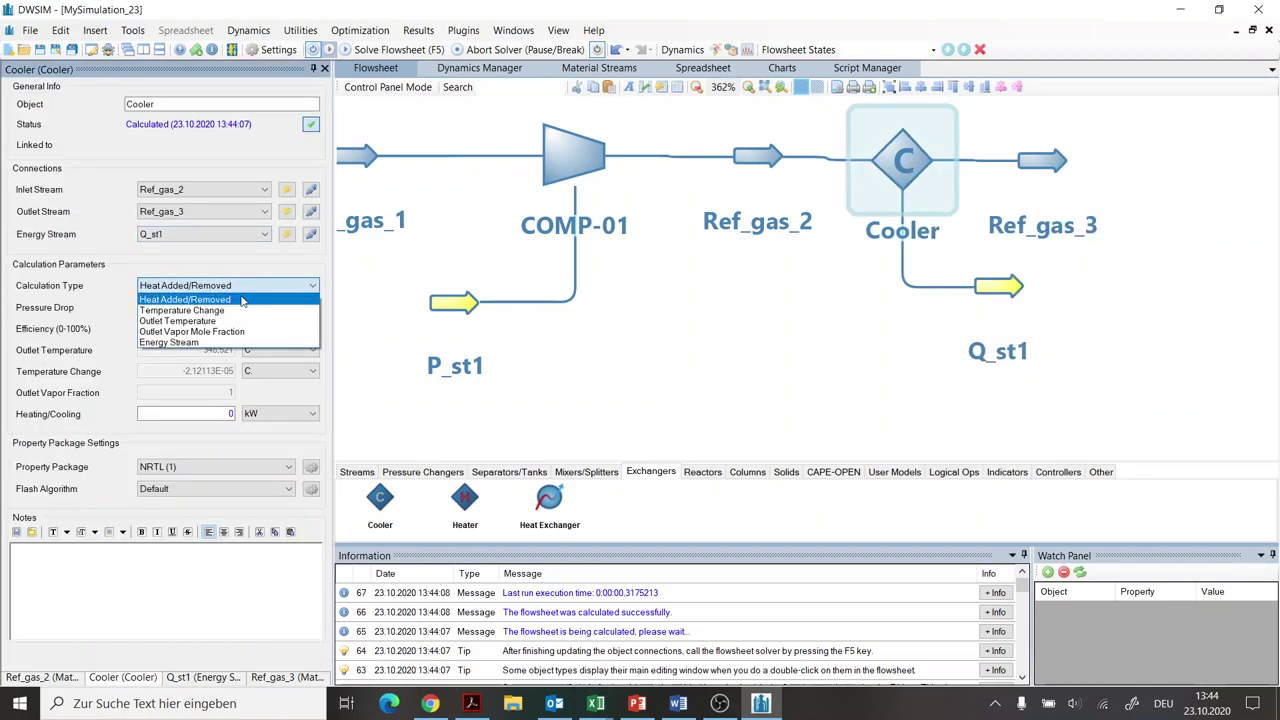
pyautogui.click(195, 321)
pyautogui.click(187, 349)
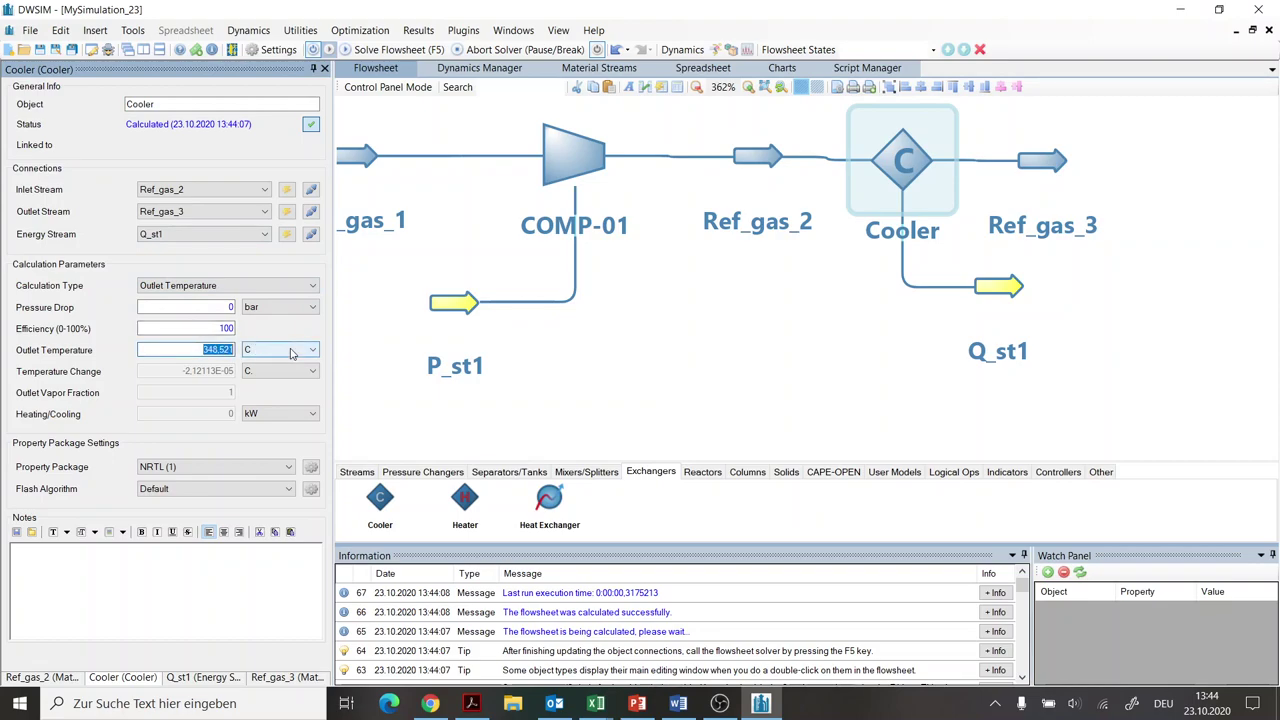
pyautogui.write('30')
pyautogui.press('Return')
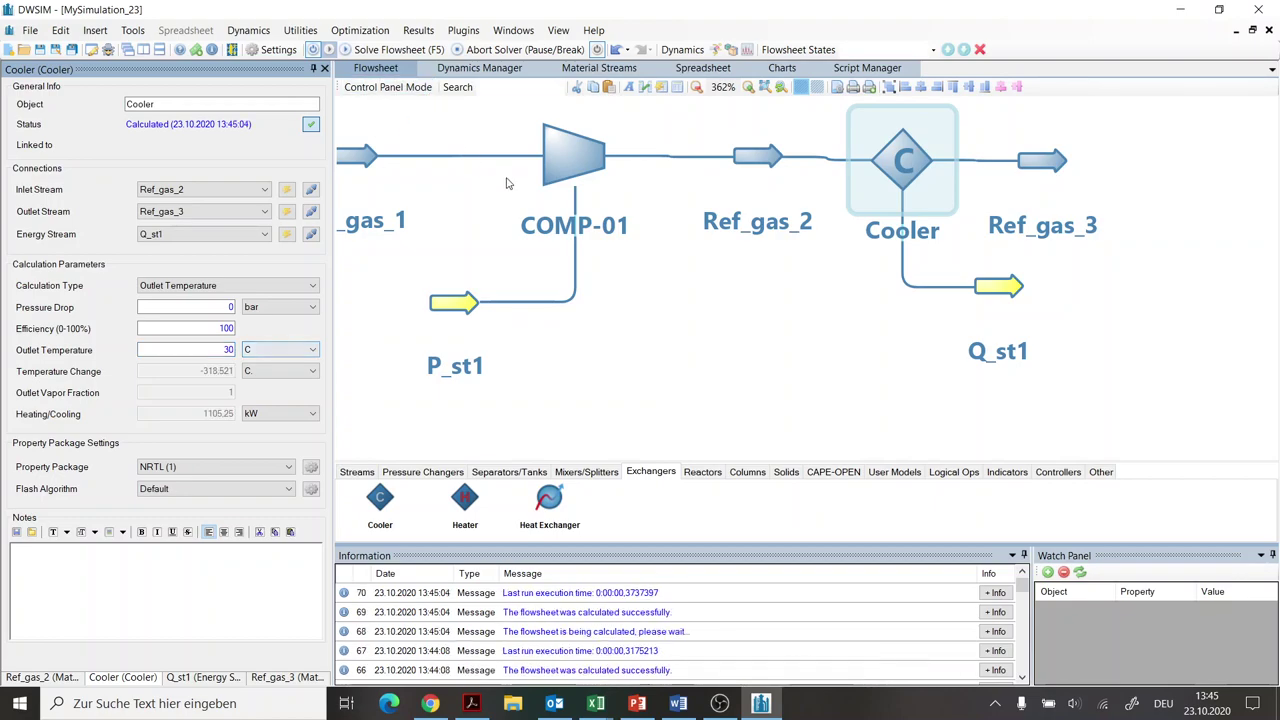
pyautogui.moveTo(910, 172)
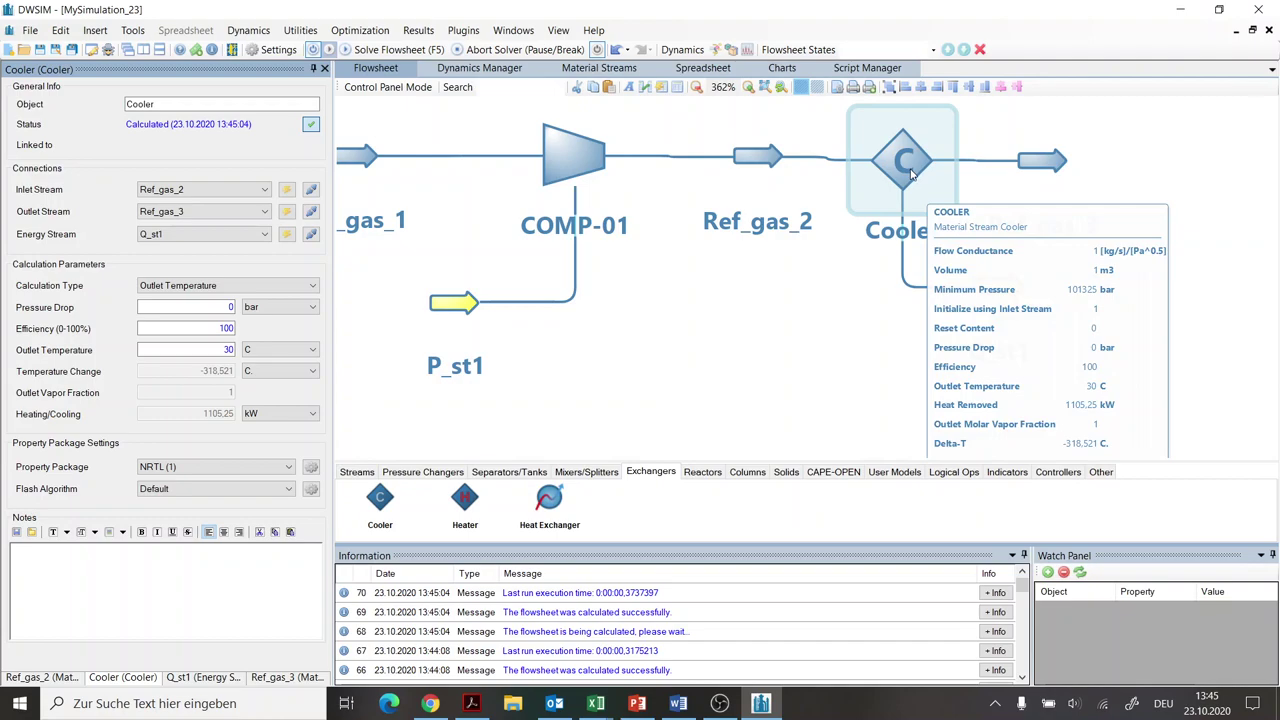
pyautogui.moveTo(1008, 300)
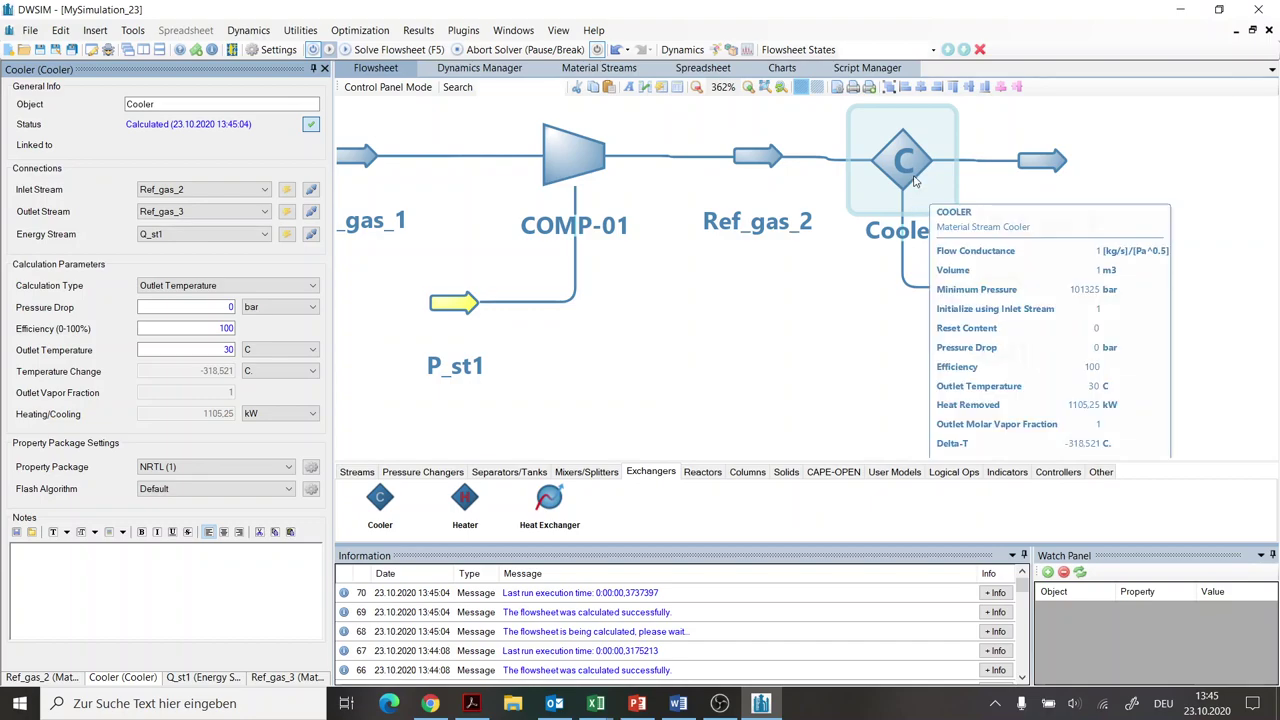
pyautogui.moveTo(468, 308)
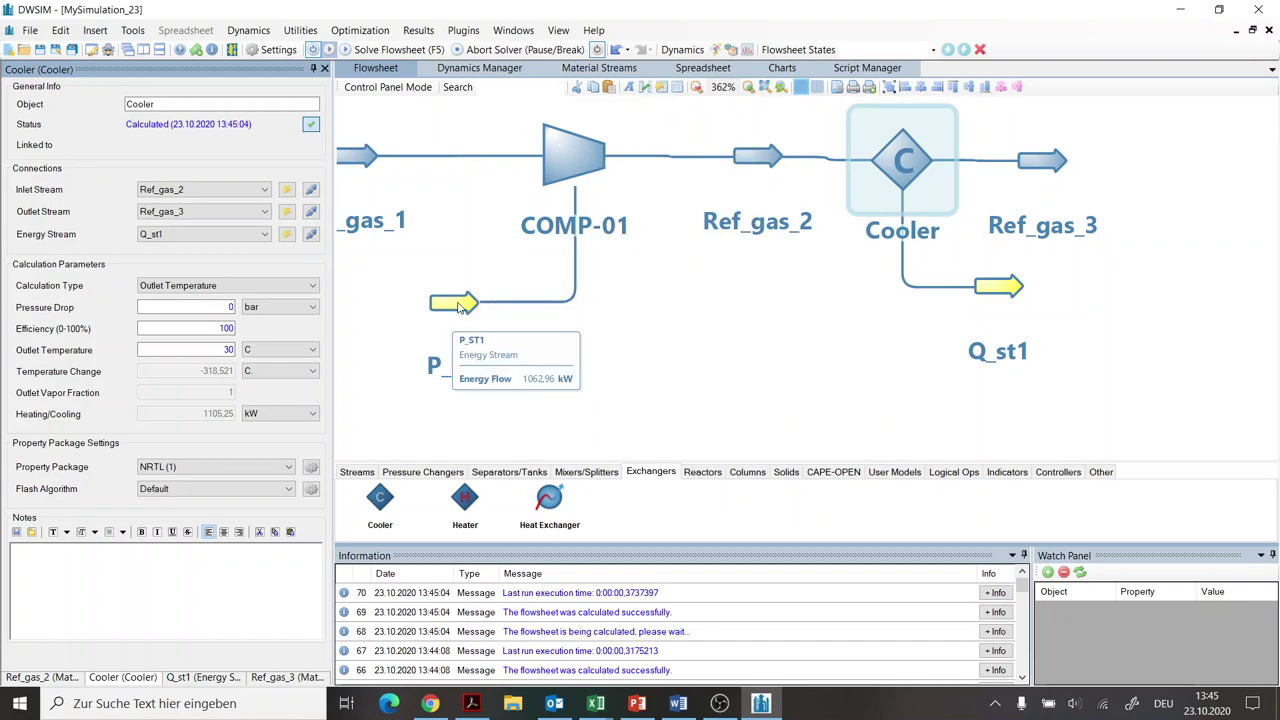
# - Pan and fit the flowsheet view to show the whole layout
pyautogui.moveTo(843, 349); pyautogui.dragTo(907, 389)
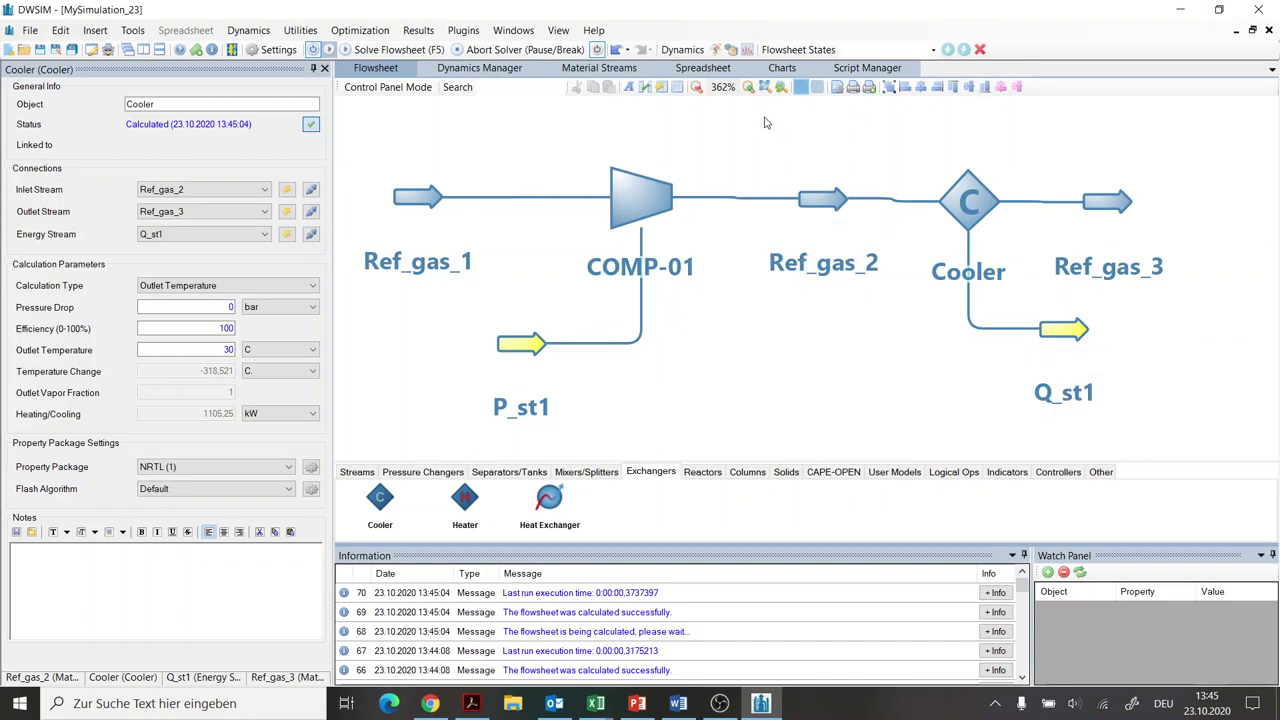
pyautogui.click(765, 87)
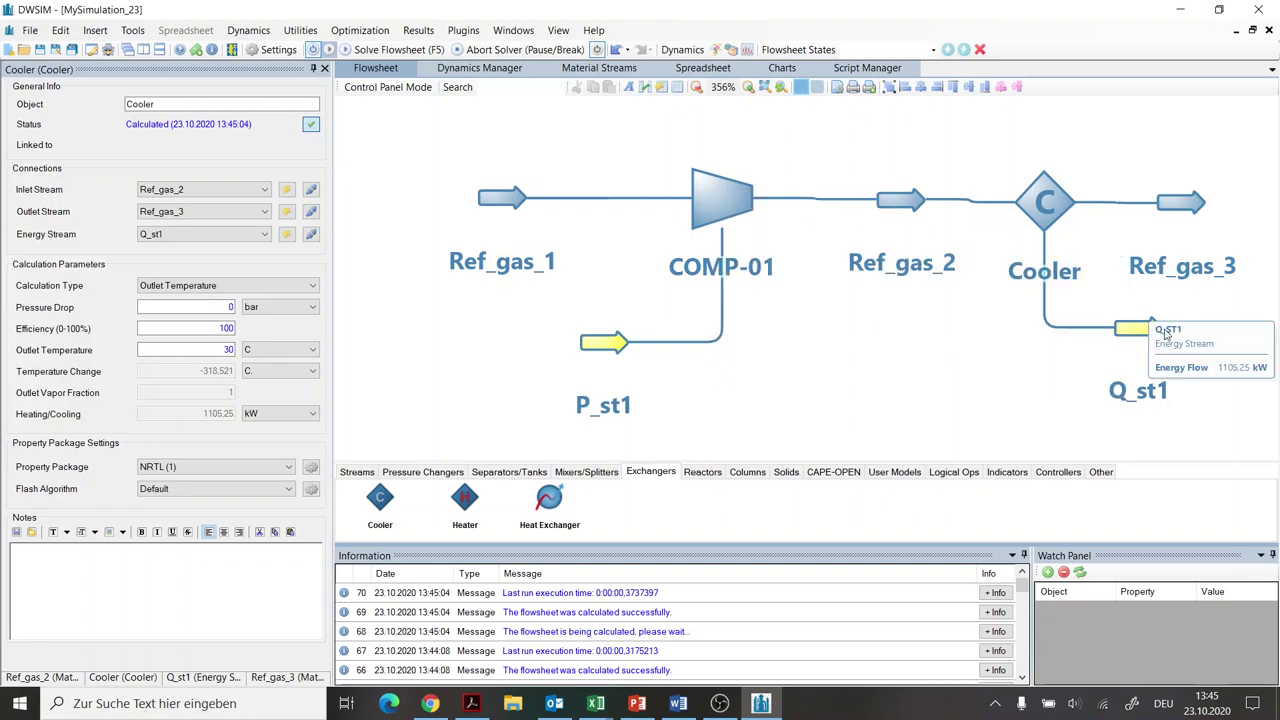
pyautogui.moveTo(1210, 356); pyautogui.dragTo(1061, 357)
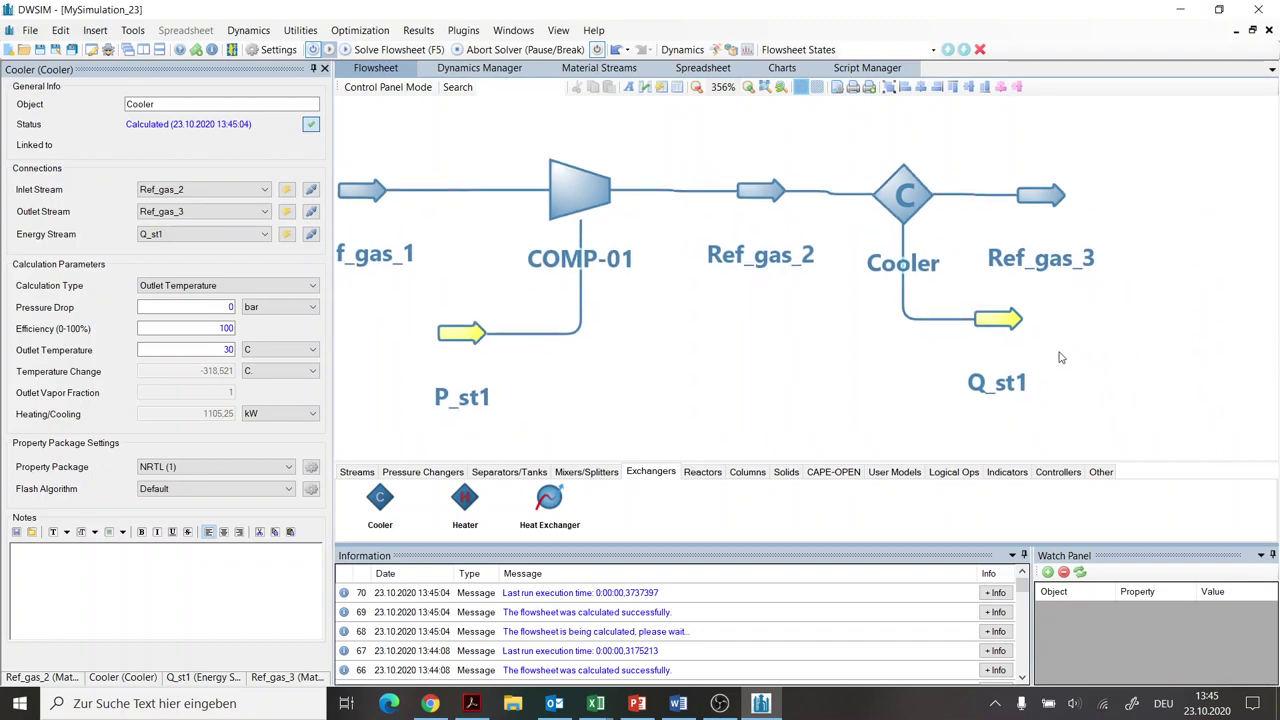
pyautogui.moveTo(589, 201)
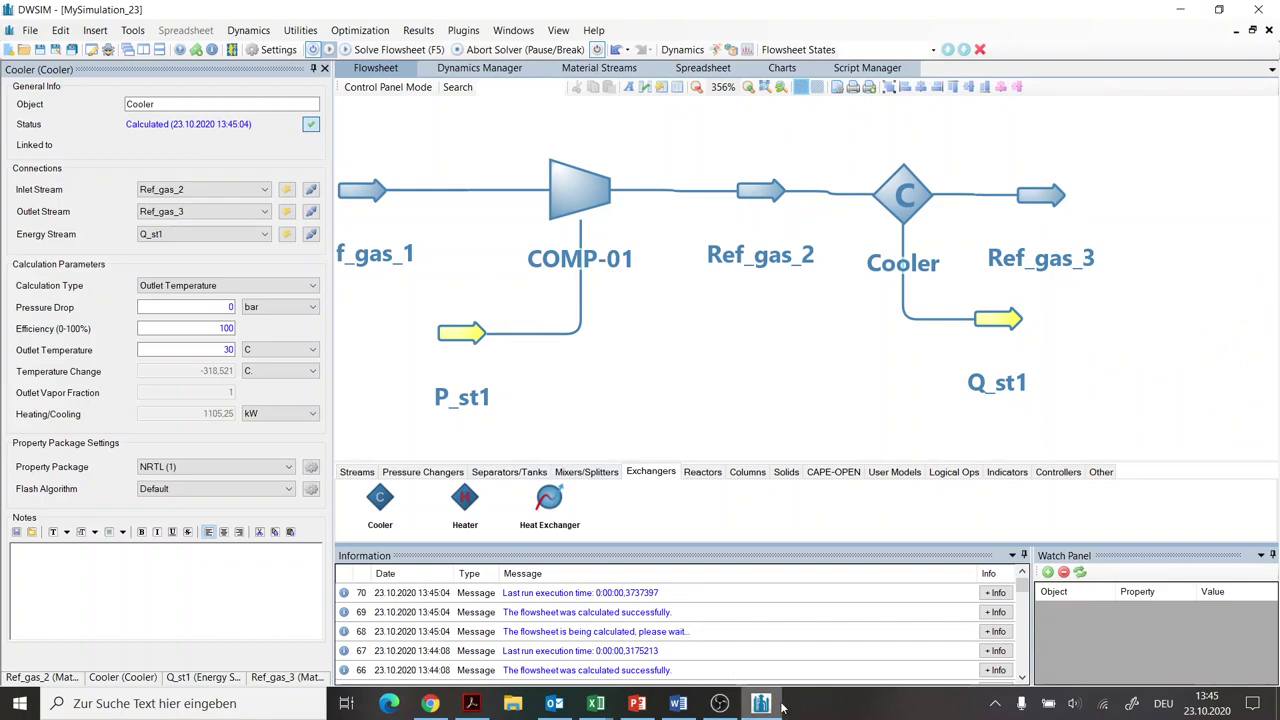
pyautogui.click(471, 703)
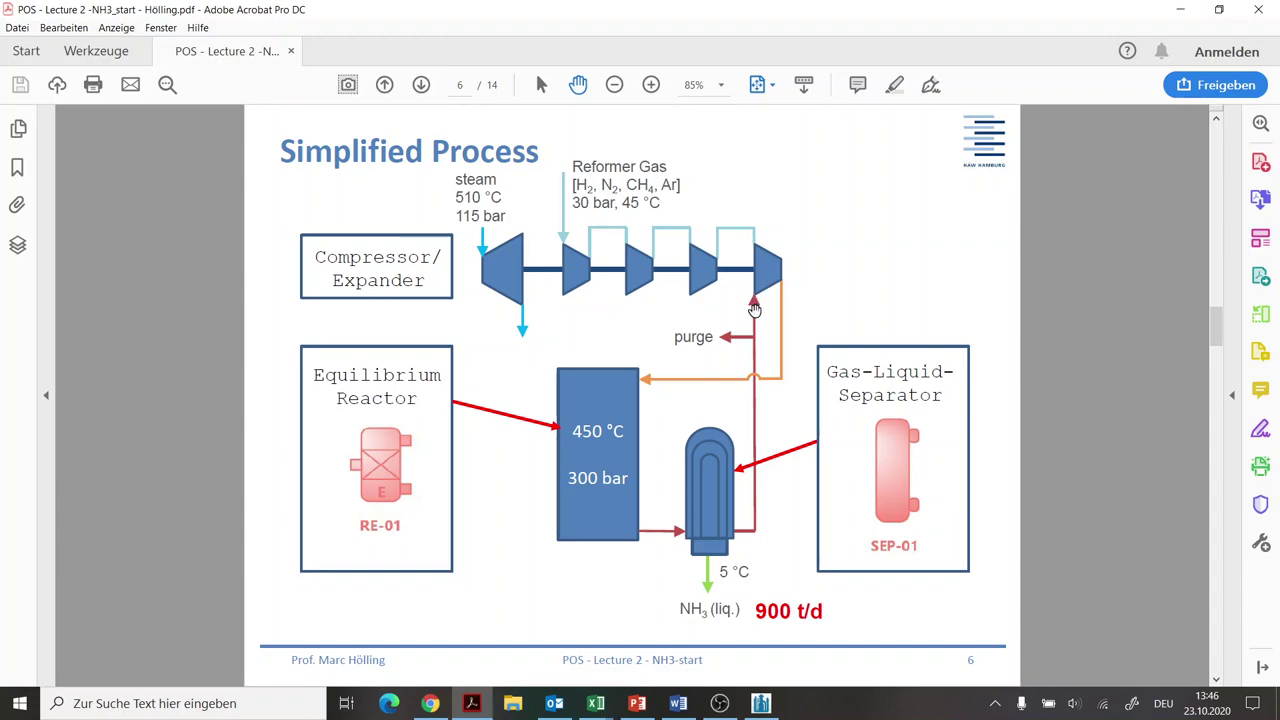
pyautogui.click(761, 704)
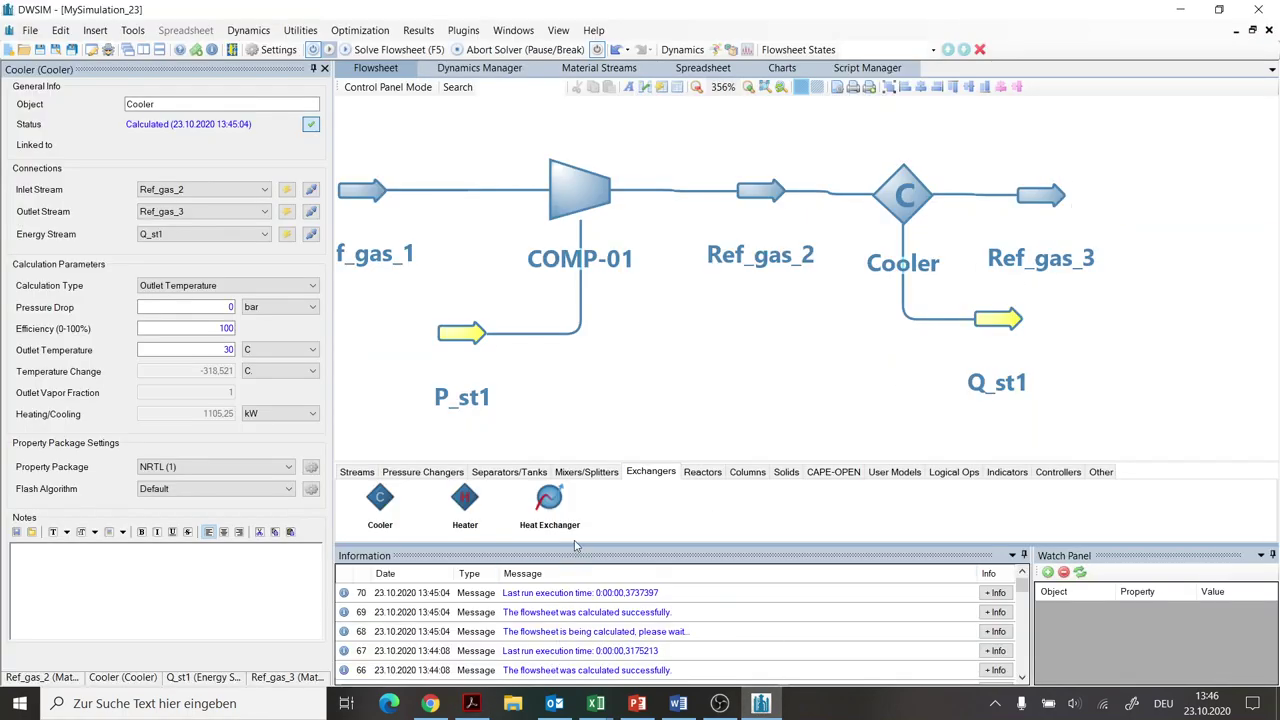
# - Place stream mixer MIX-01 right of Ref_gas_3 and create its inlet stream MSTR-04
pyautogui.click(586, 471)
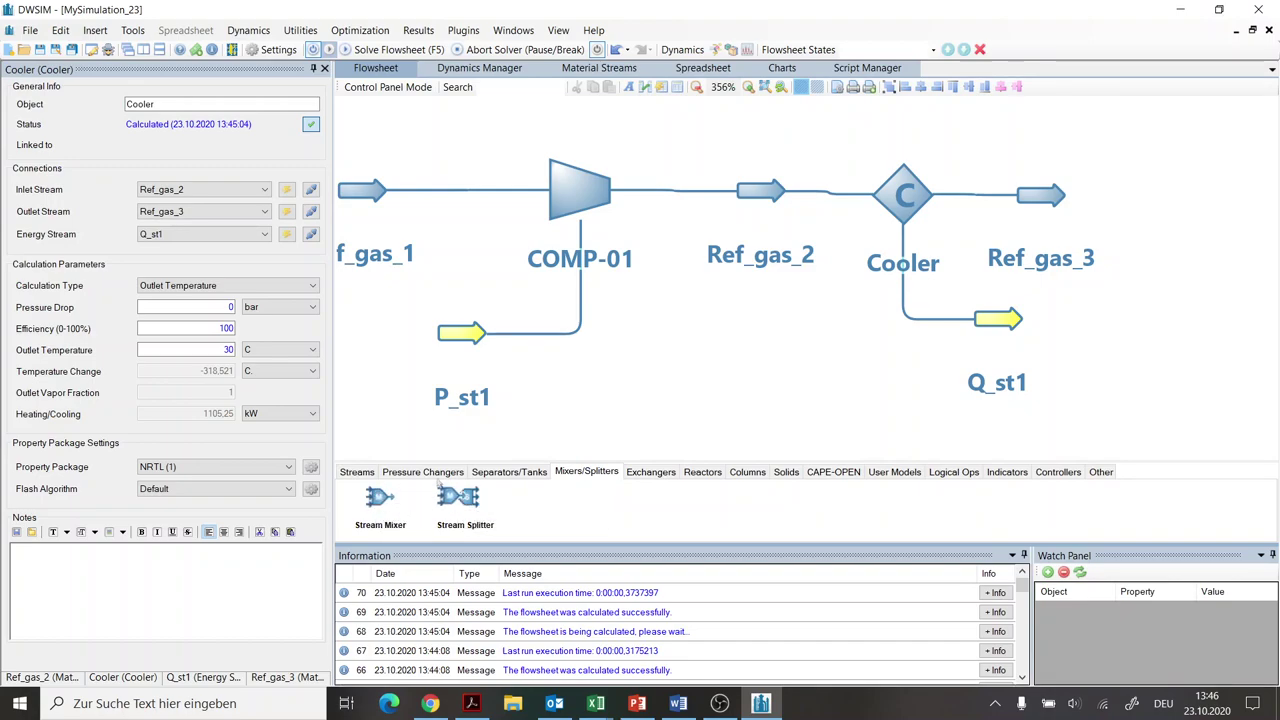
pyautogui.moveTo(450, 492); pyautogui.dragTo(1174, 186)
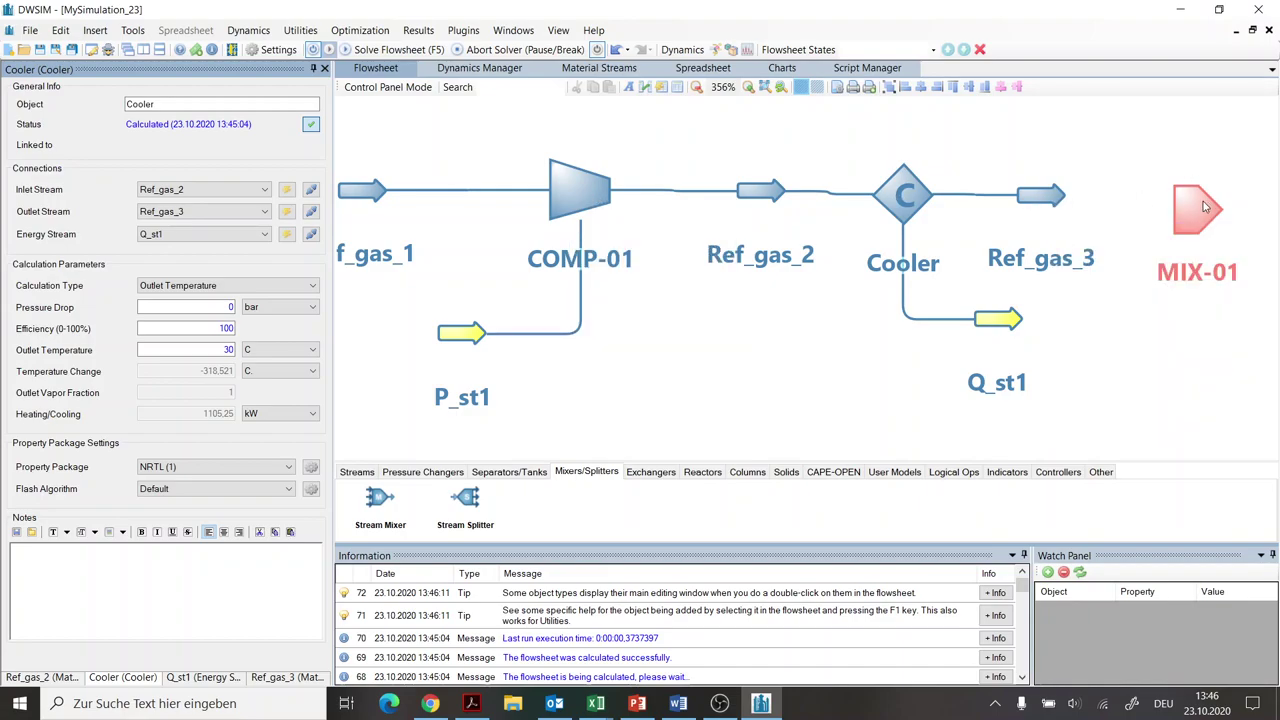
pyautogui.moveTo(1202, 208); pyautogui.dragTo(1200, 188)
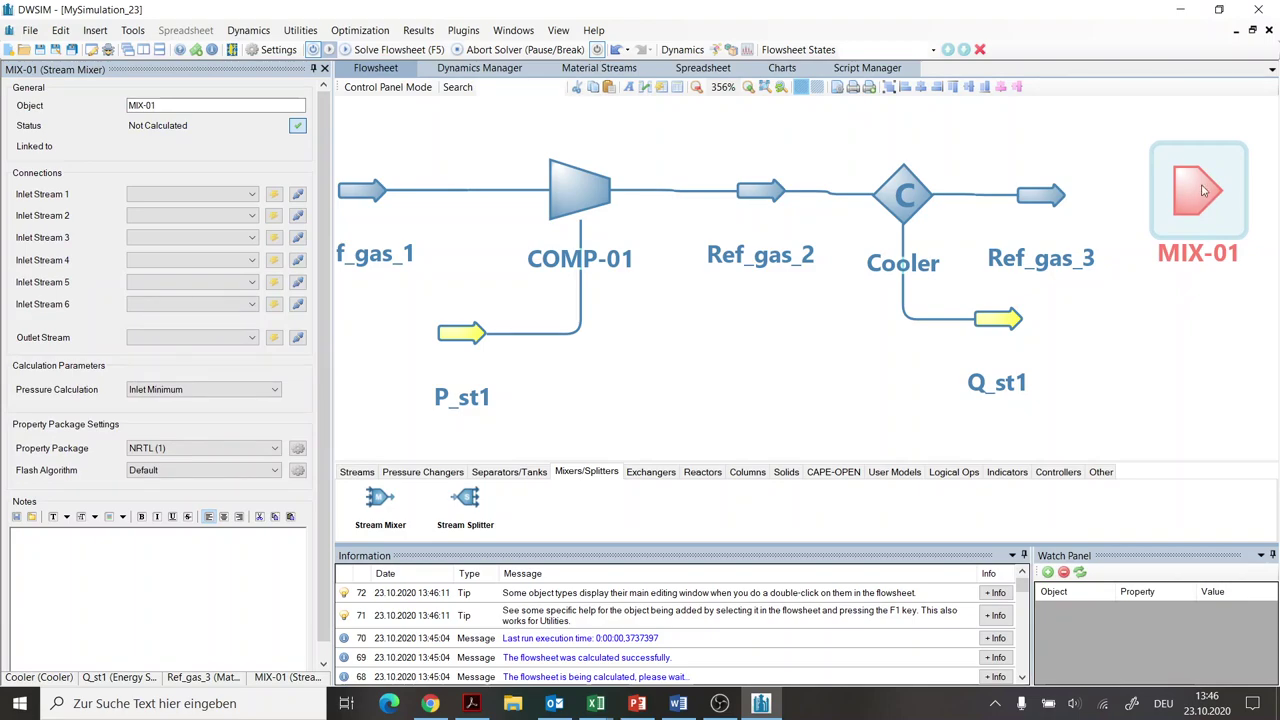
pyautogui.click(274, 195)
pyautogui.moveTo(1055, 178); pyautogui.dragTo(1079, 126)
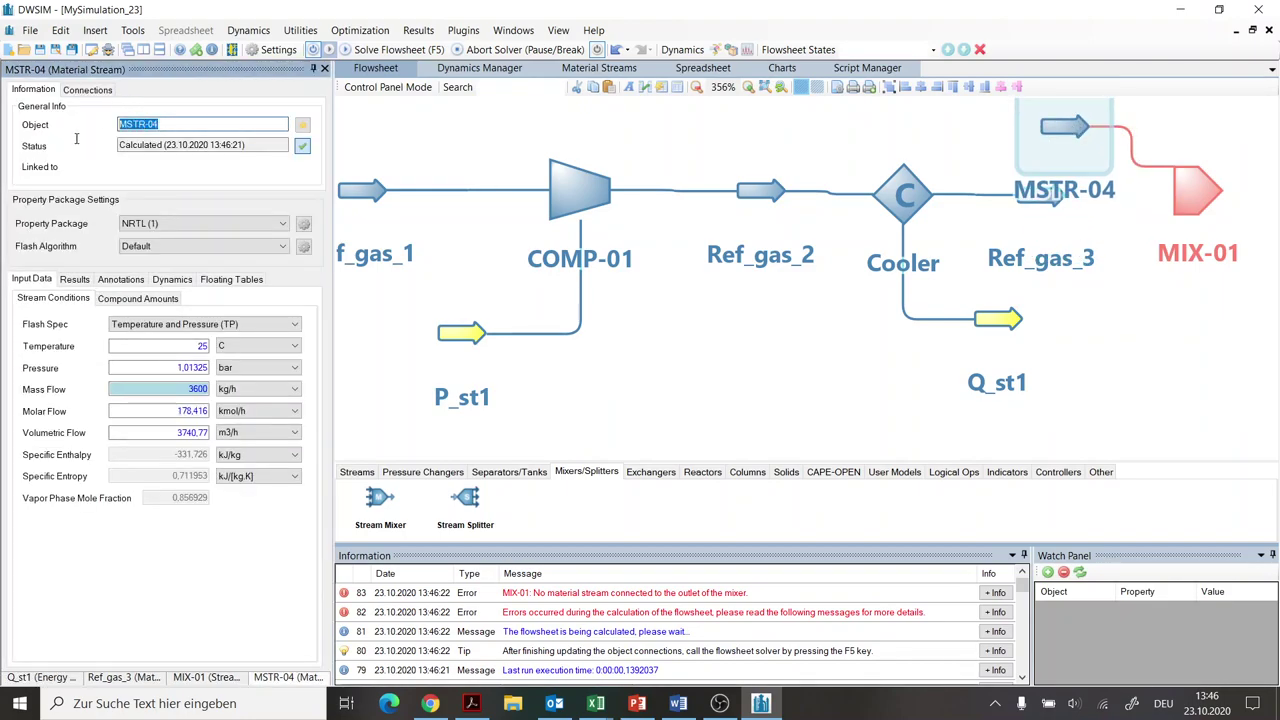
pyautogui.write('Re')
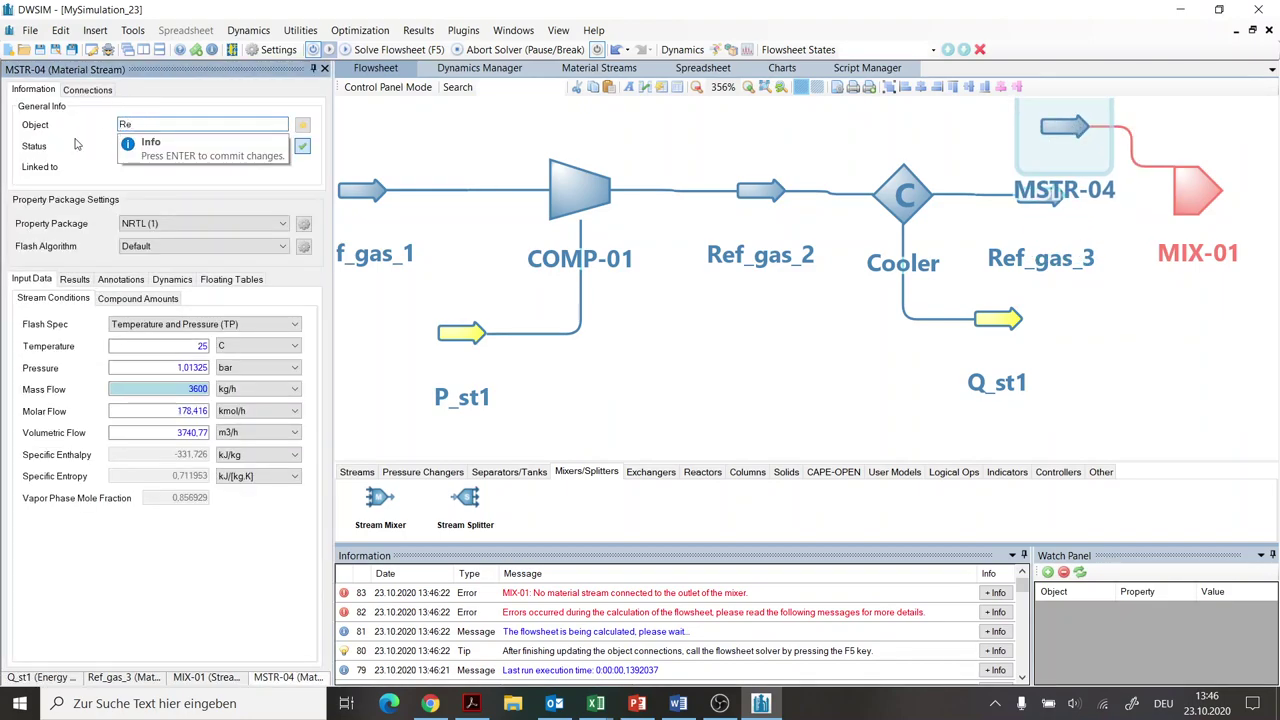
pyautogui.write('cycle')
pyautogui.press('Return')
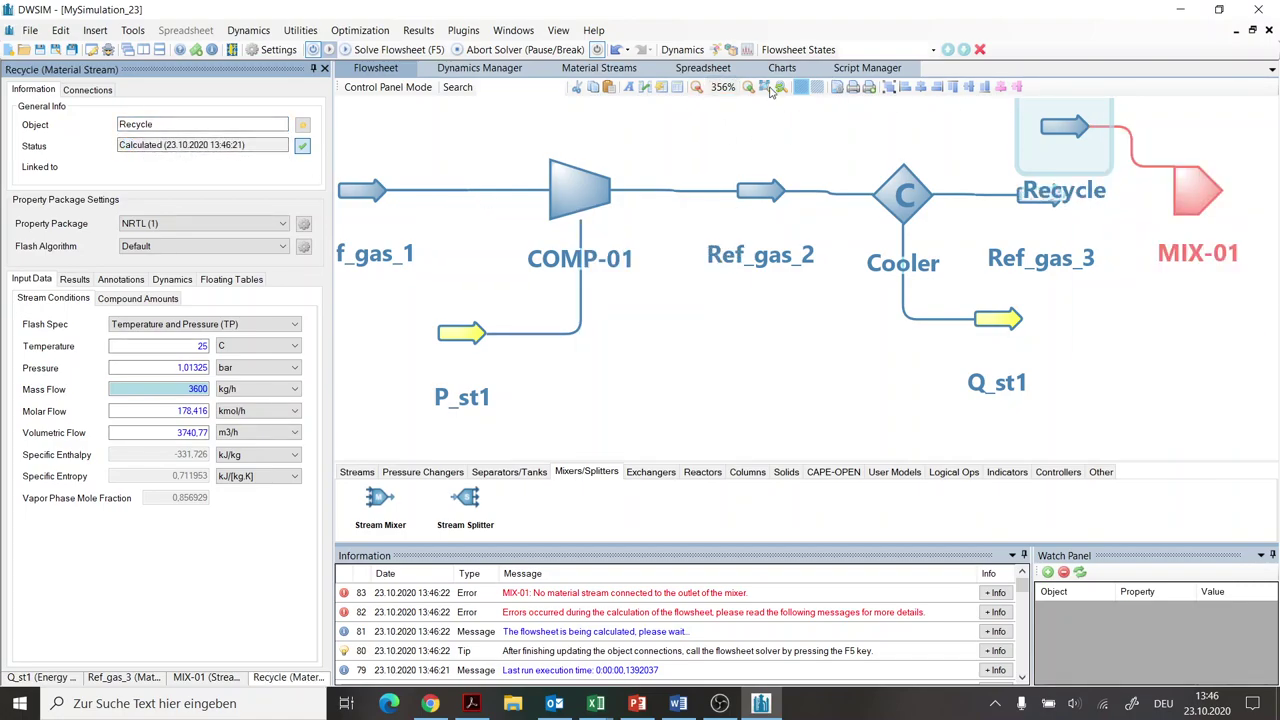
pyautogui.scroll(-1, 1078, 125)
pyautogui.moveTo(1077, 155); pyautogui.dragTo(1065, 130)
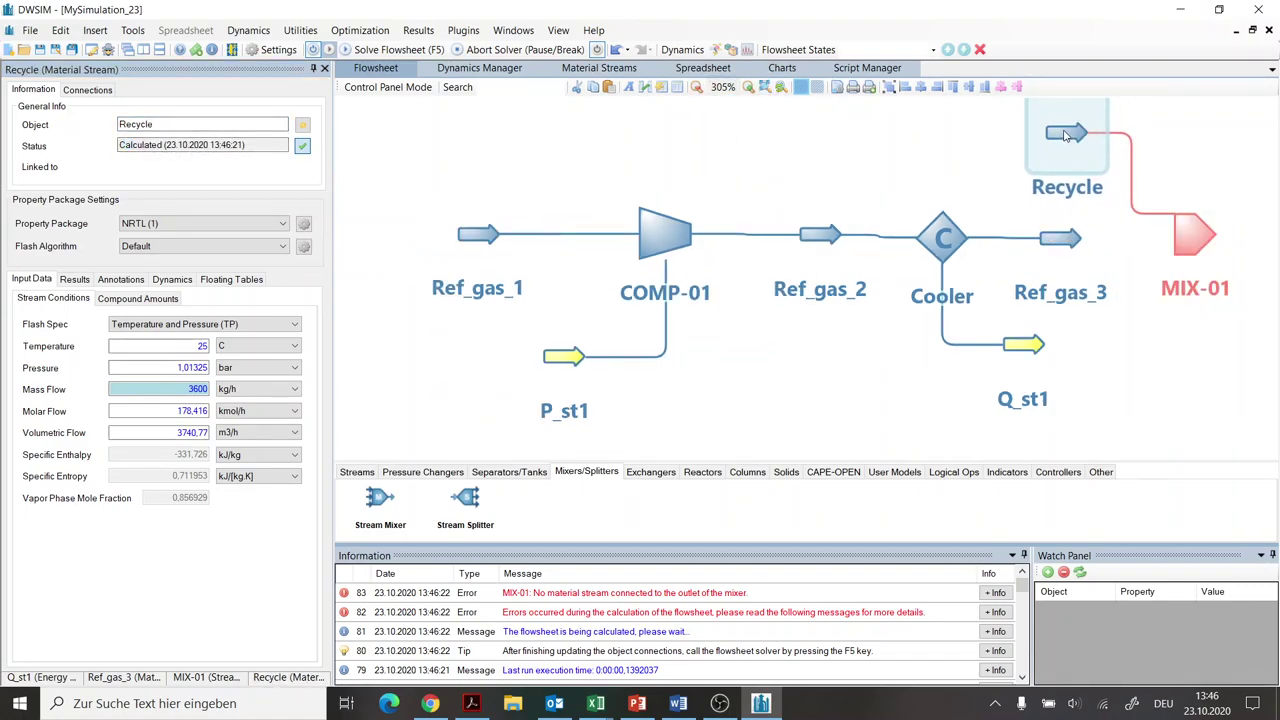
pyautogui.click(1195, 235)
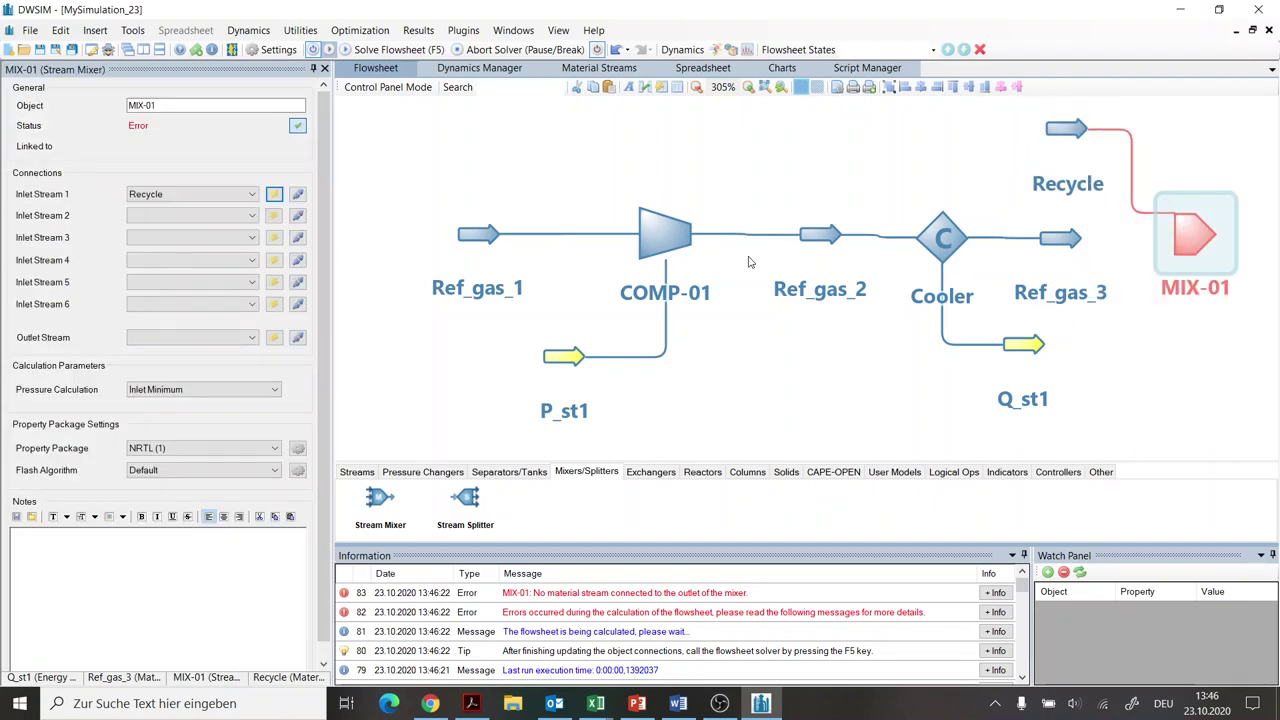
pyautogui.click(252, 216)
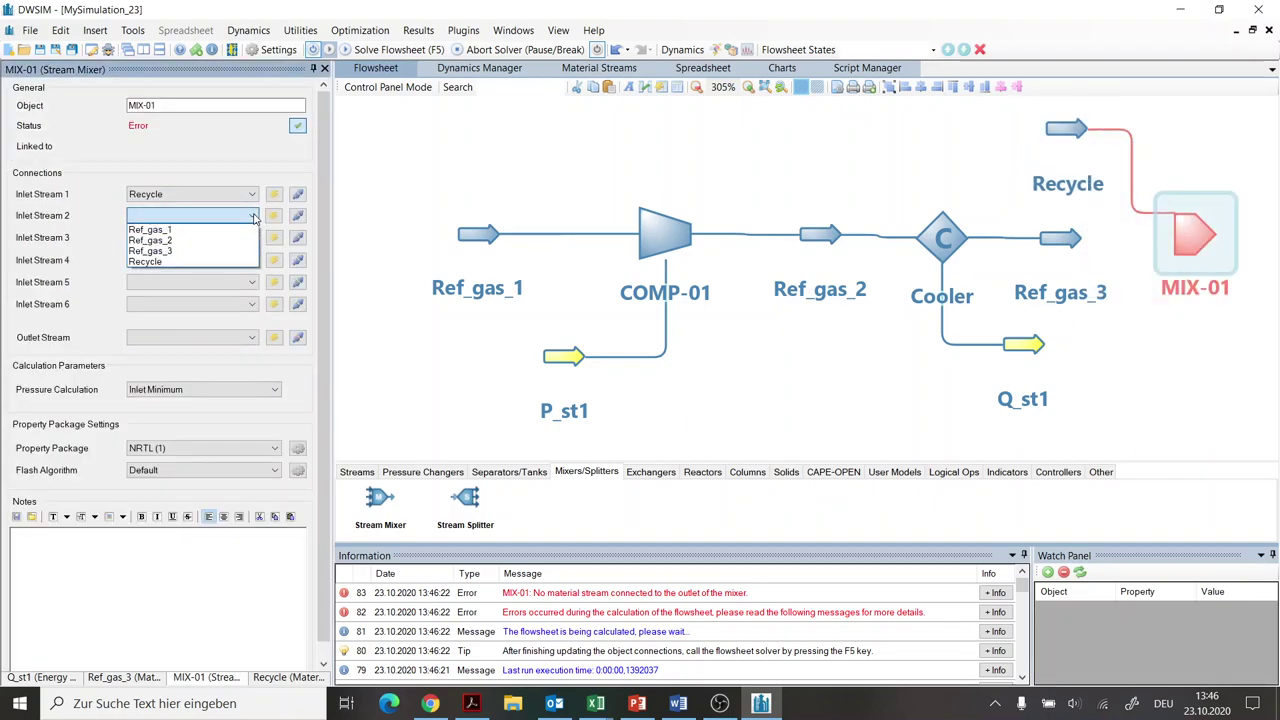
pyautogui.click(197, 253)
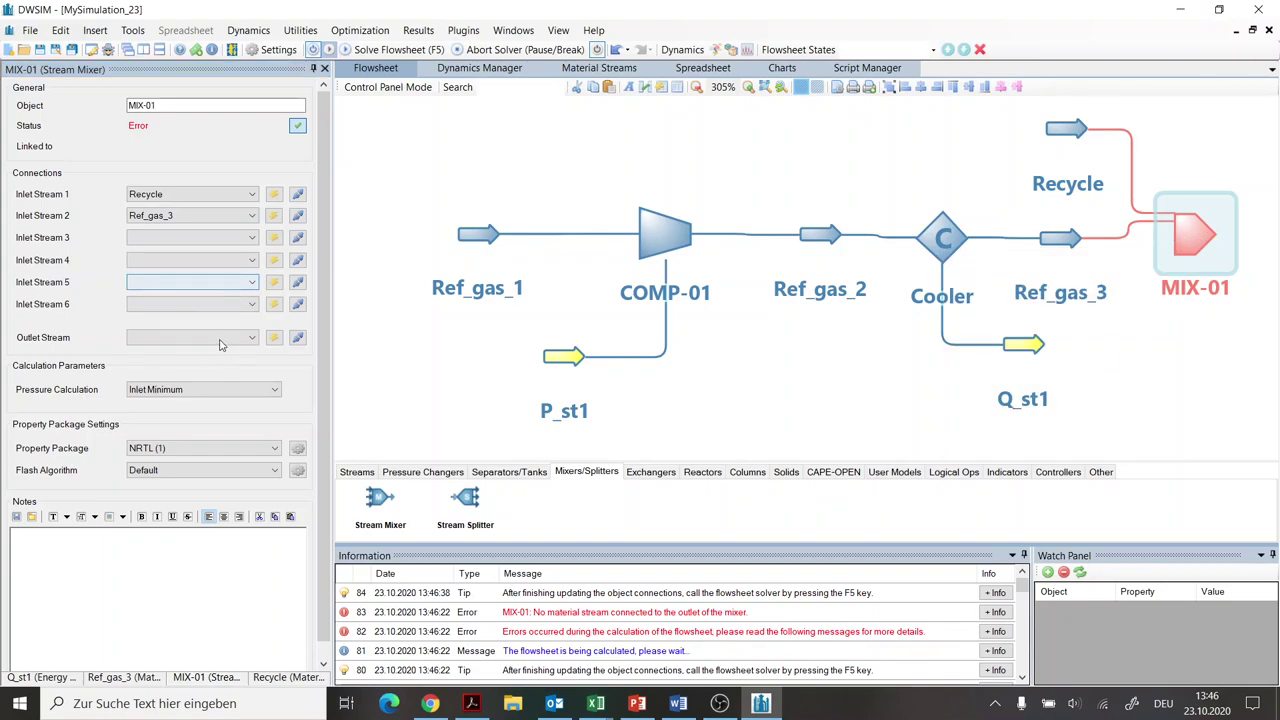
pyautogui.click(252, 341)
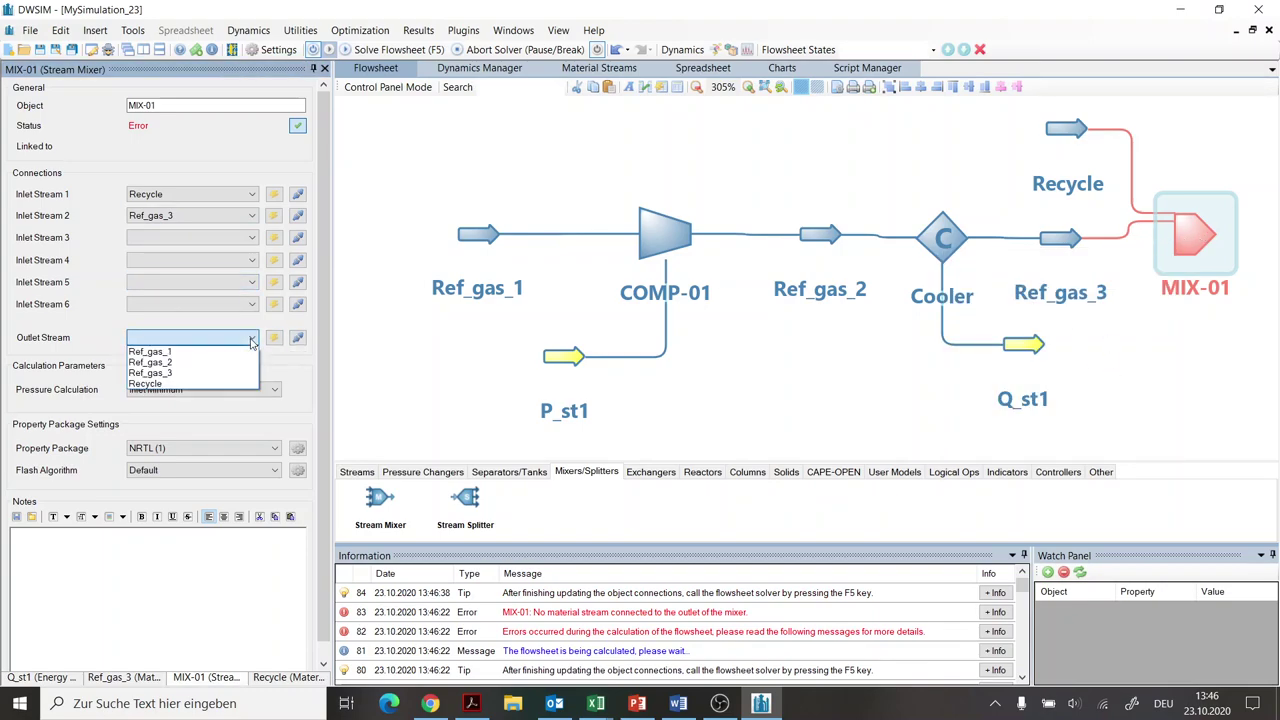
pyautogui.click(272, 341)
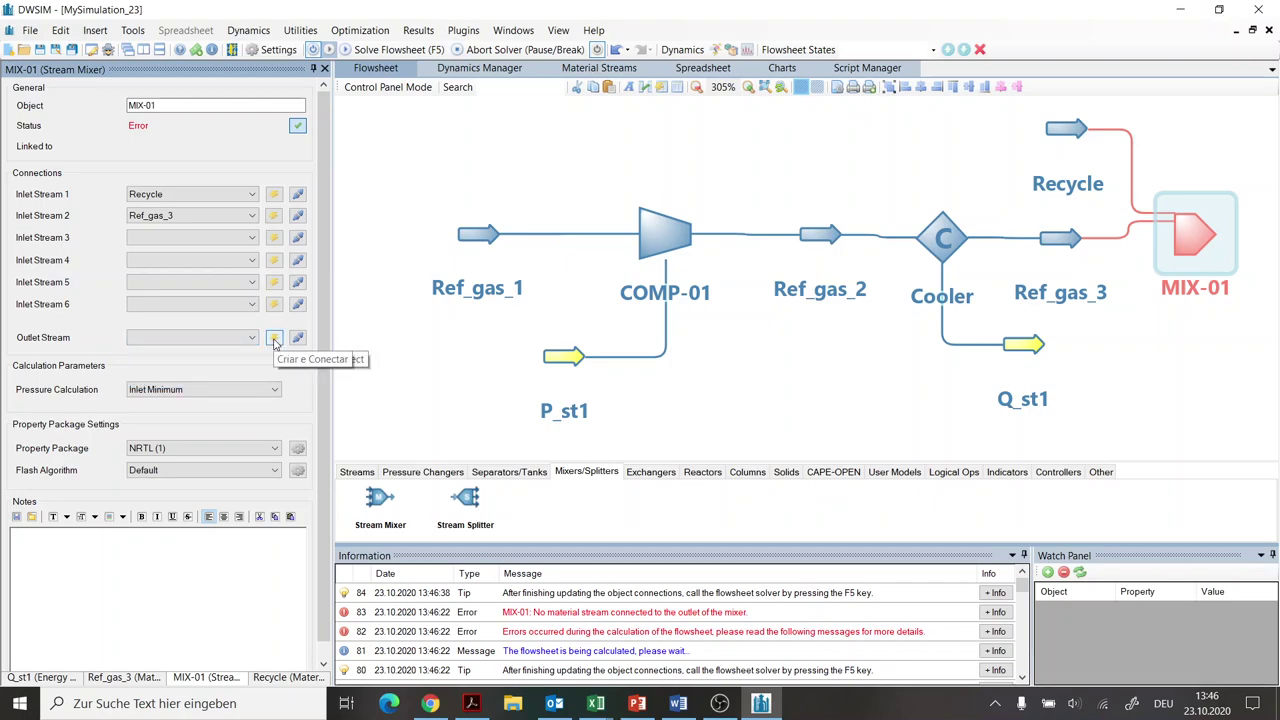
pyautogui.click(274, 341)
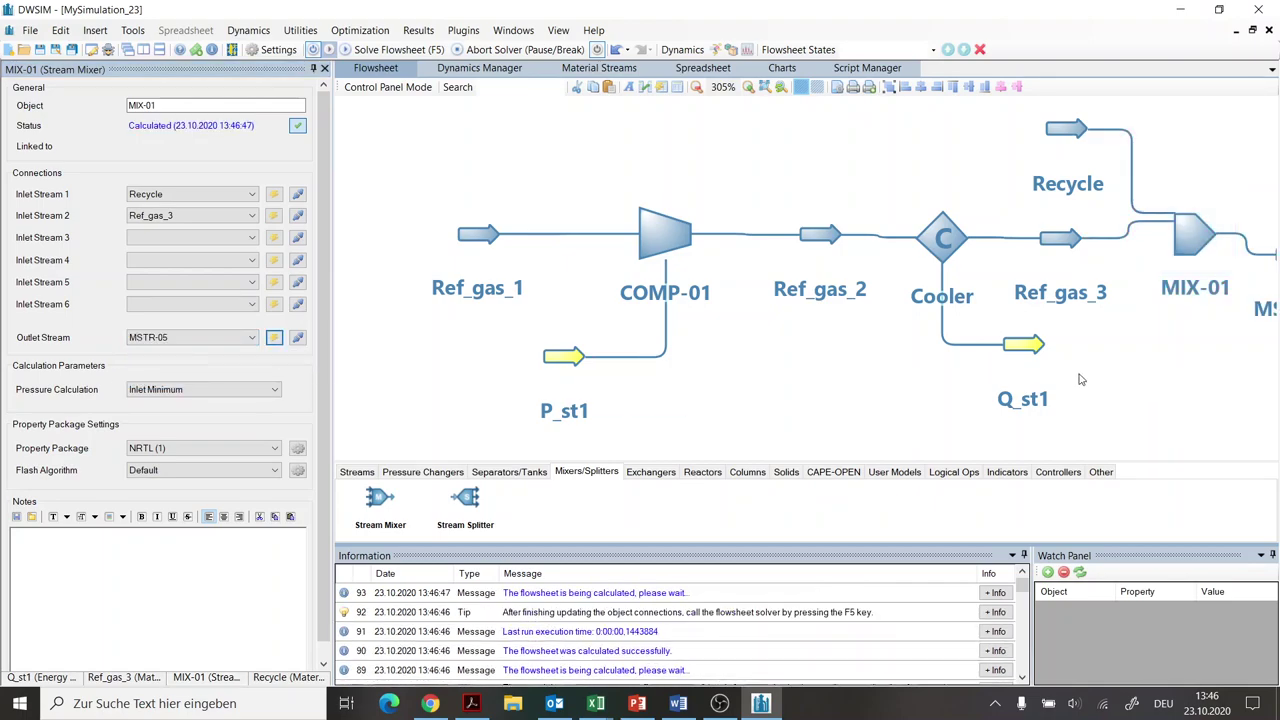
pyautogui.moveTo(1061, 264); pyautogui.dragTo(1072, 246)
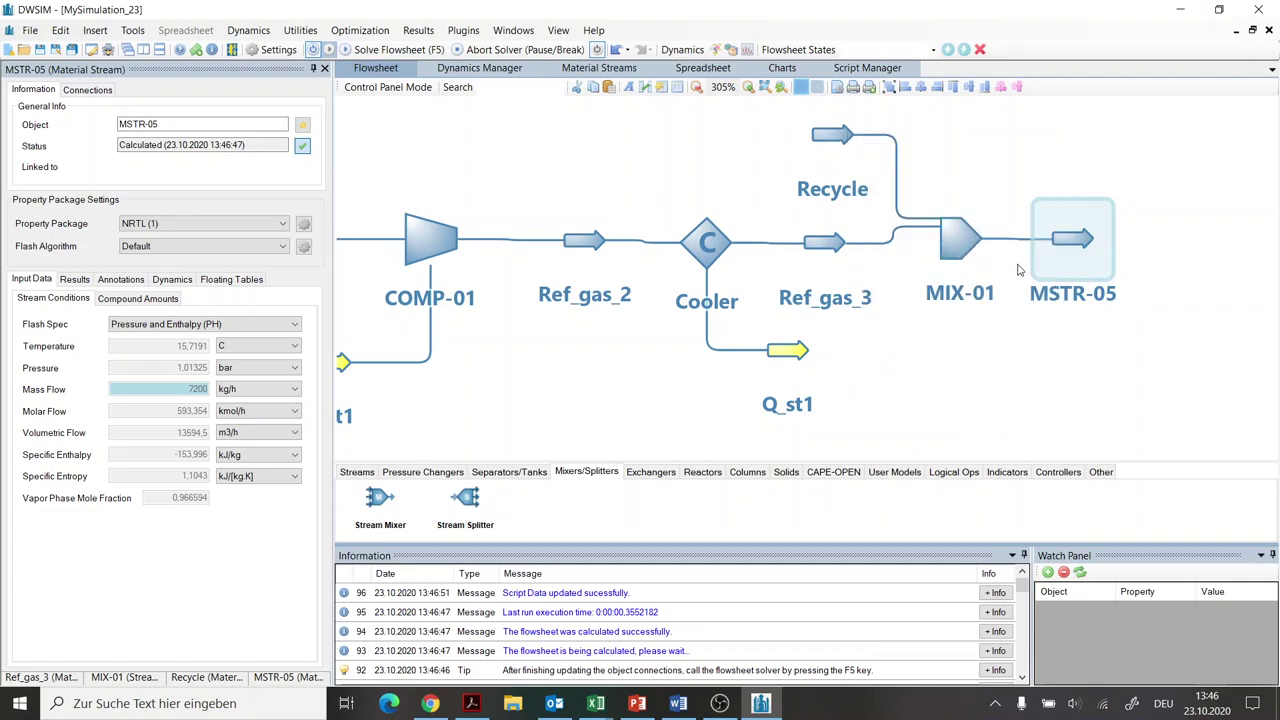
pyautogui.moveTo(1088, 252)
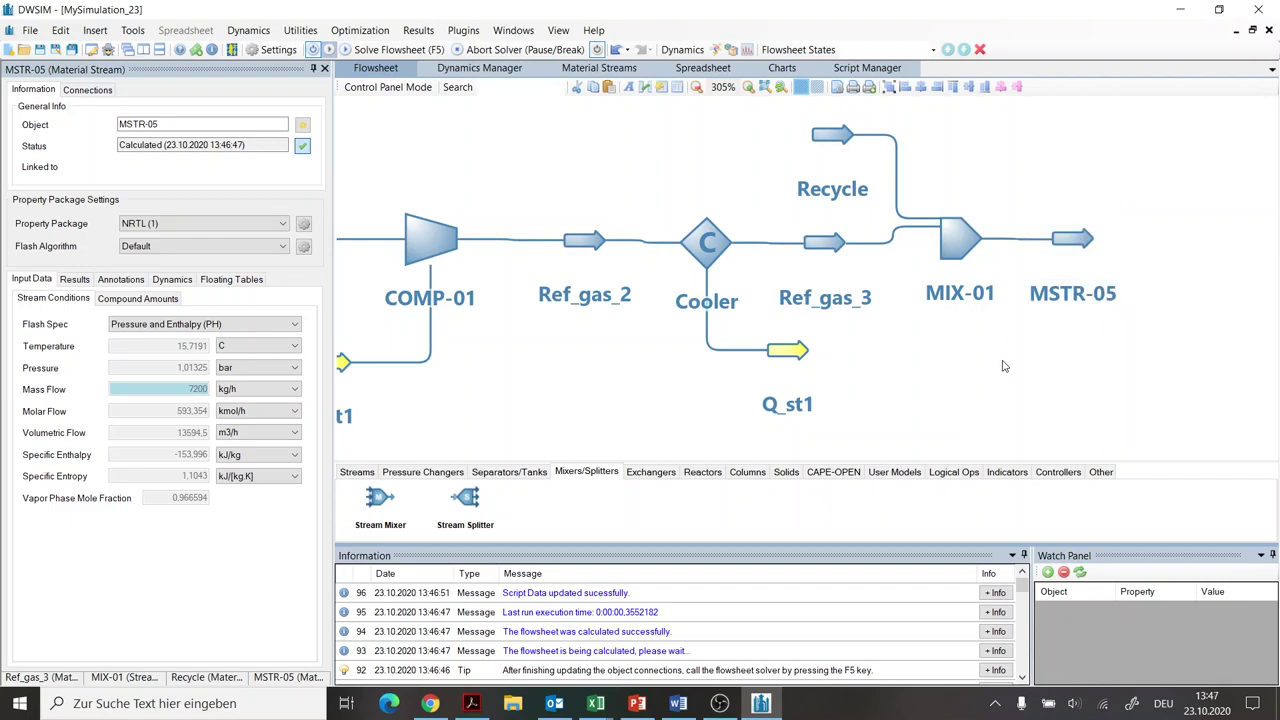
# - Drop an Expander (Turbine) from Pressure Changers onto the flowsheet below P_st1
pyautogui.hscroll(-5, 700, 300)
pyautogui.scroll(-2, 538, 233)
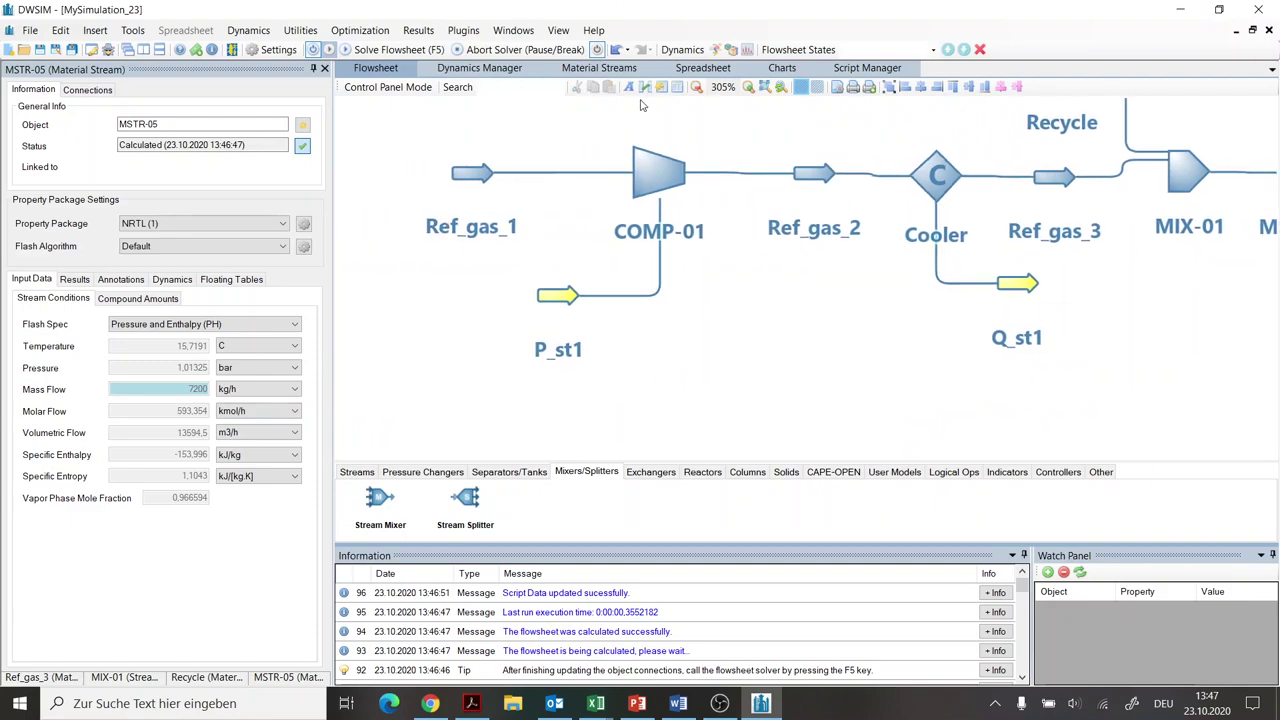
pyautogui.click(764, 87)
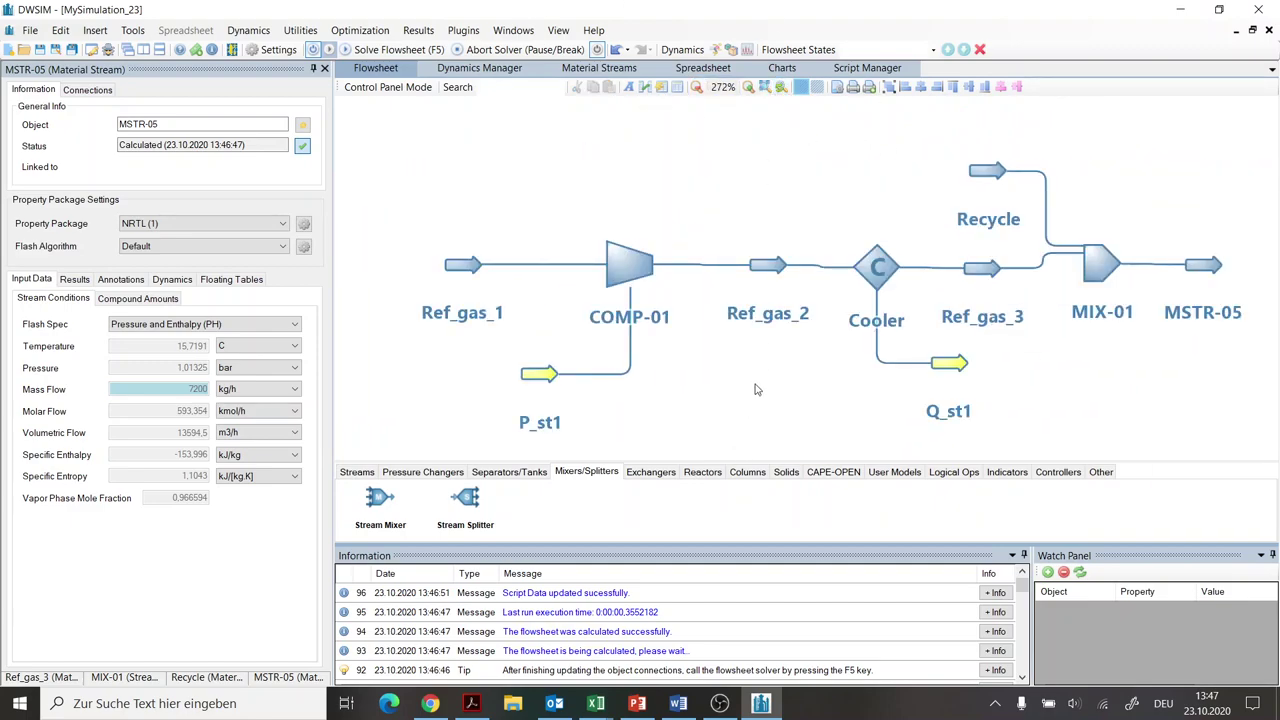
pyautogui.scroll(2, 811, 241)
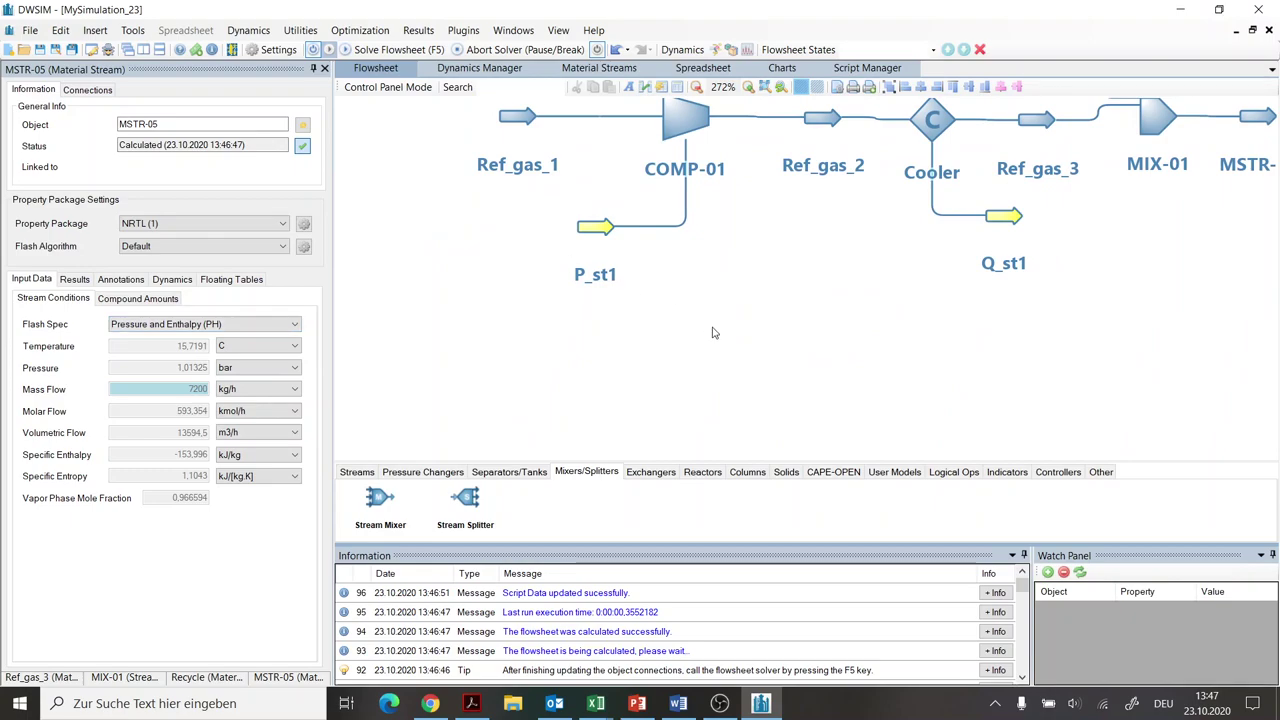
pyautogui.scroll(-3, 713, 233)
pyautogui.moveTo(713, 233); pyautogui.dragTo(713, 323)
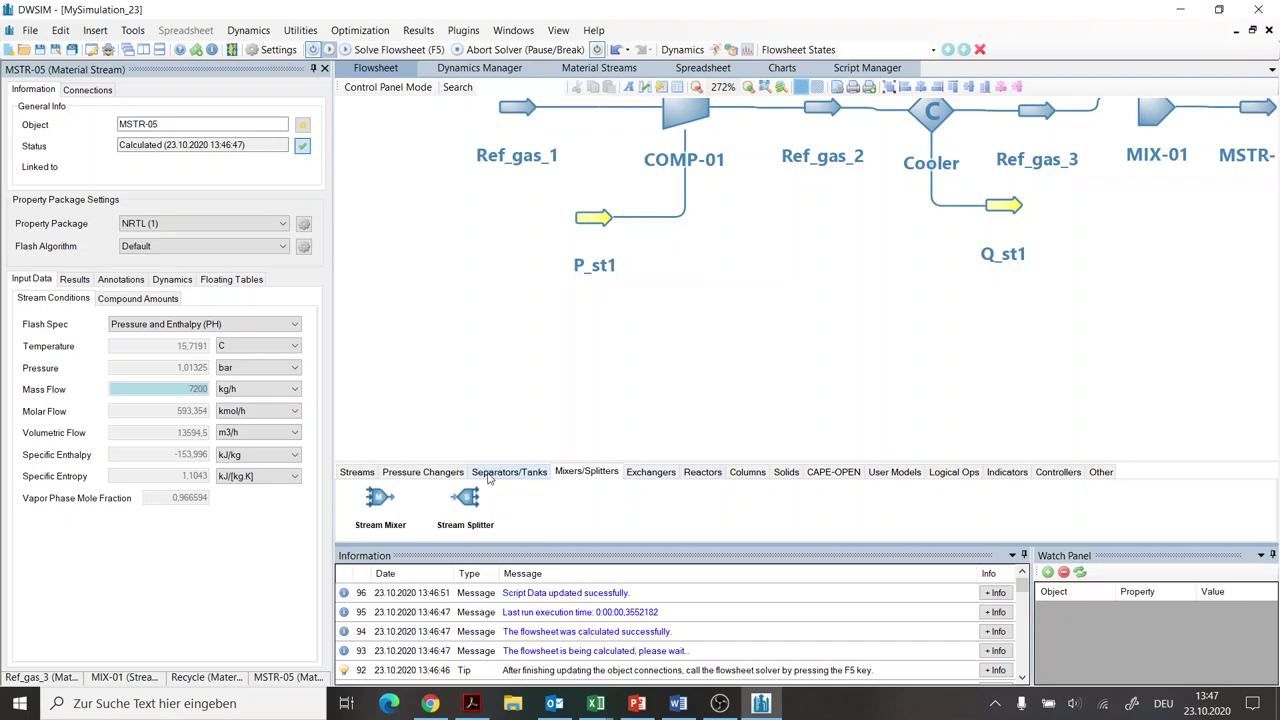
pyautogui.click(435, 474)
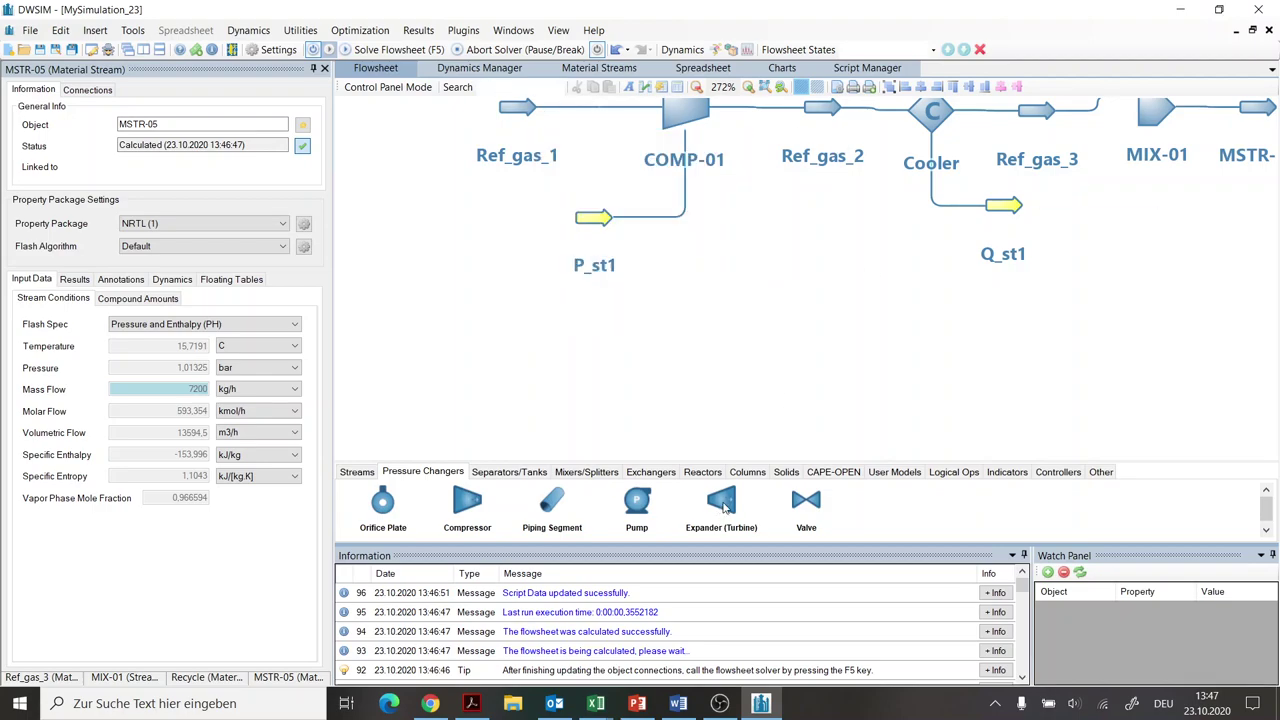
pyautogui.moveTo(720, 510); pyautogui.dragTo(587, 363)
# - Attach new inlet MSTR-06, outlet MSTR-07 and energy stream ESTR-03 to EXP-01, nudging MSTR-06 up-left
pyautogui.click(612, 387)
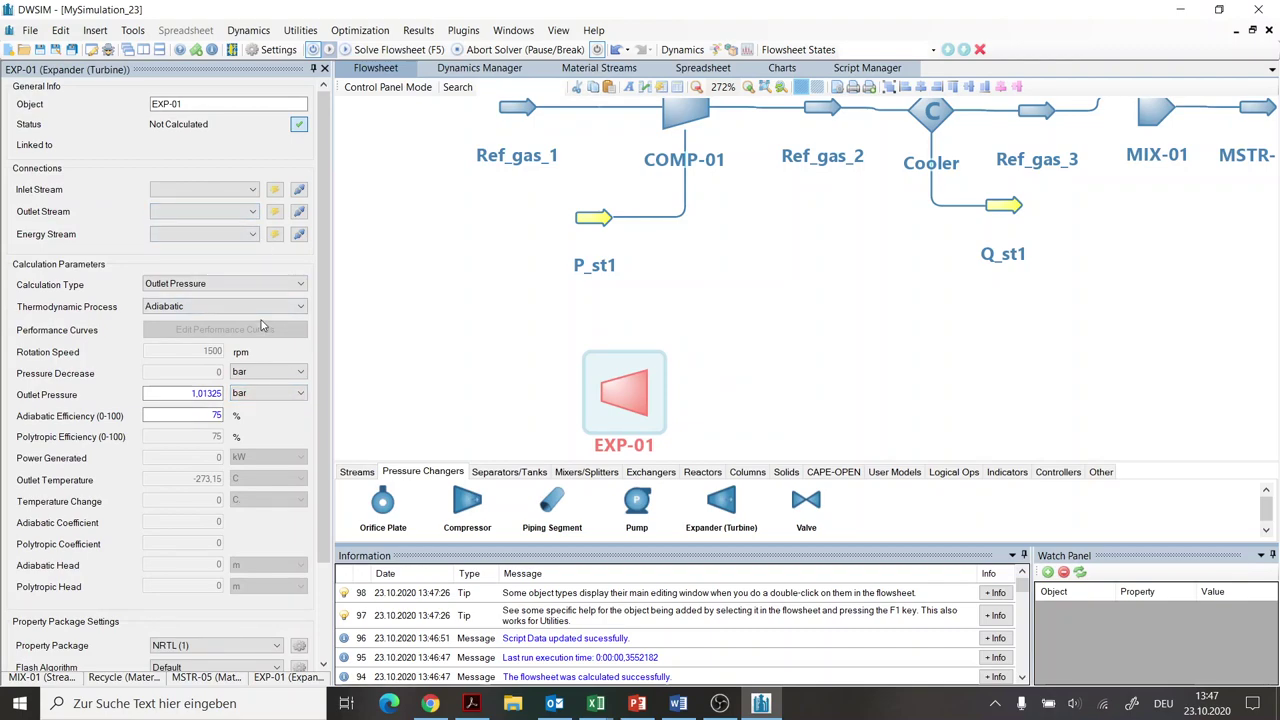
pyautogui.click(252, 193)
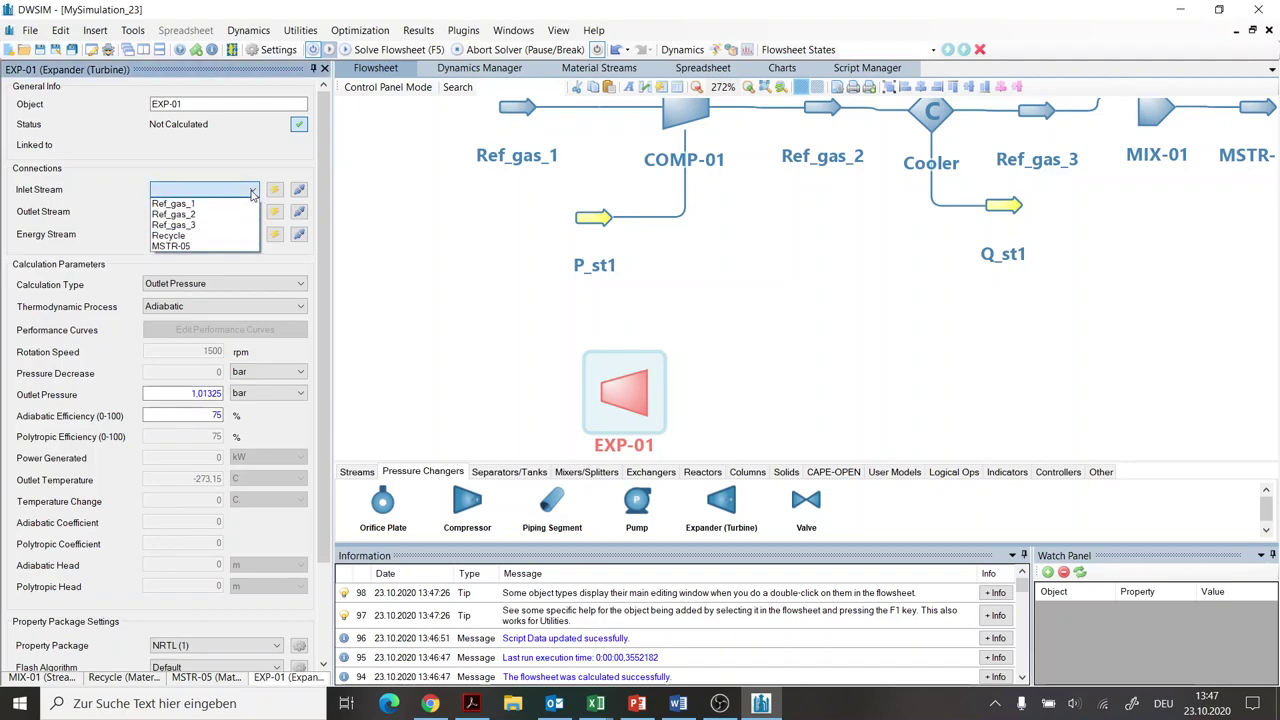
pyautogui.click(275, 190)
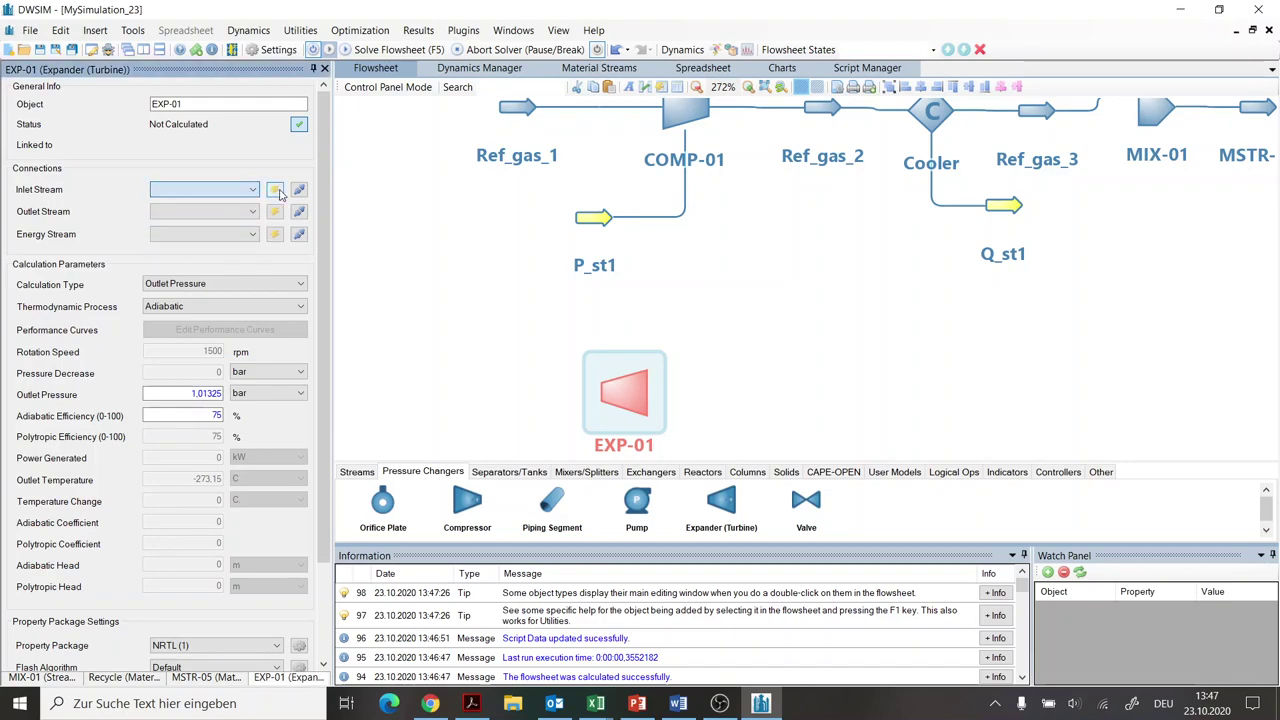
pyautogui.click(275, 190)
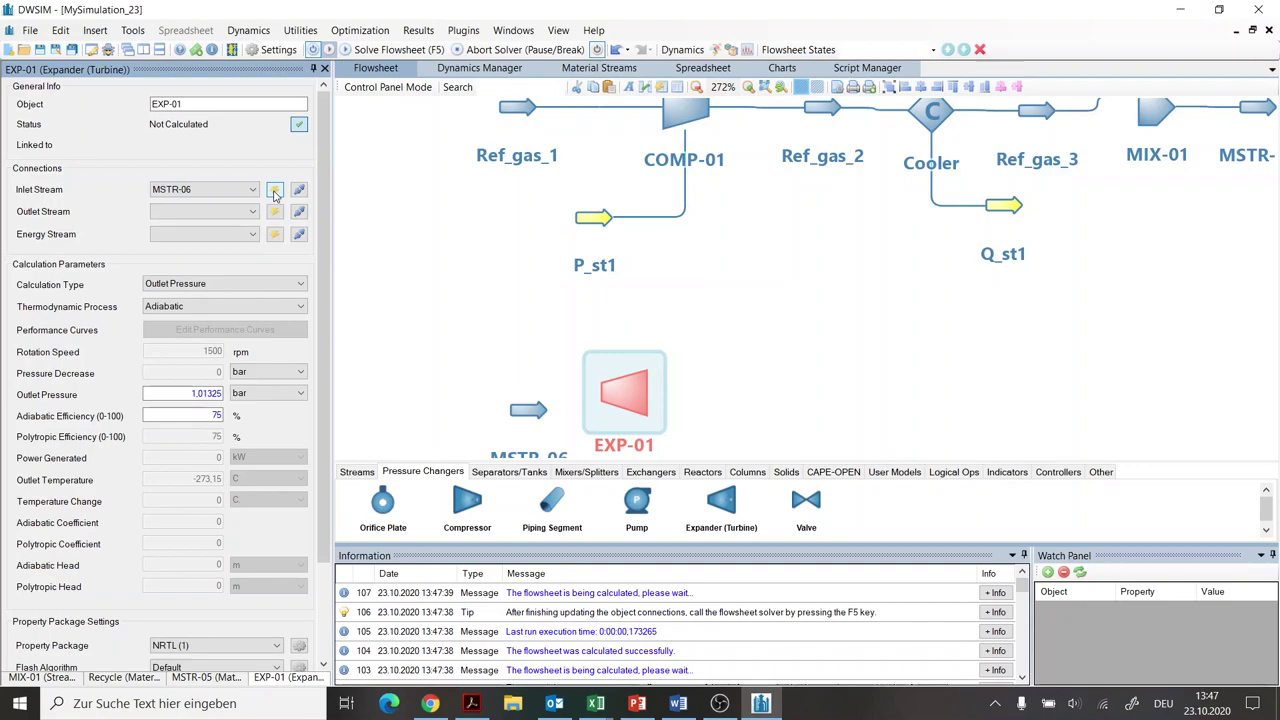
pyautogui.click(275, 214)
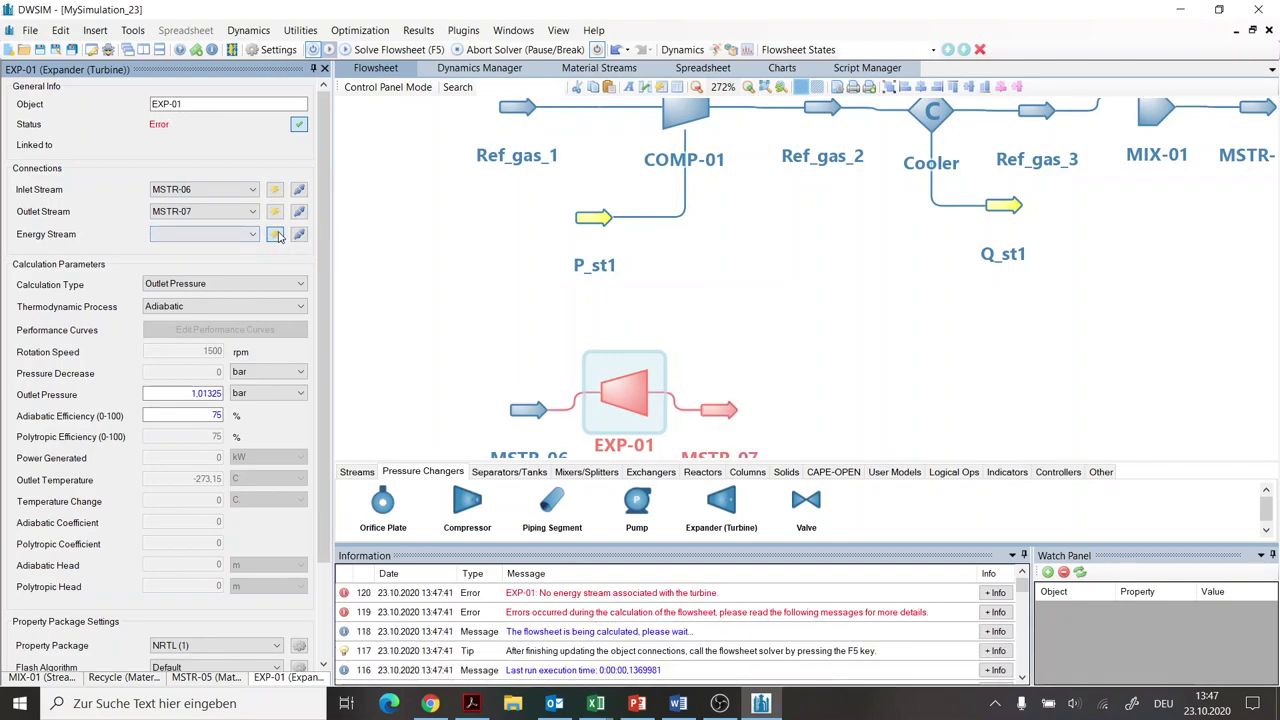
pyautogui.click(275, 235)
pyautogui.moveTo(525, 410); pyautogui.dragTo(480, 397)
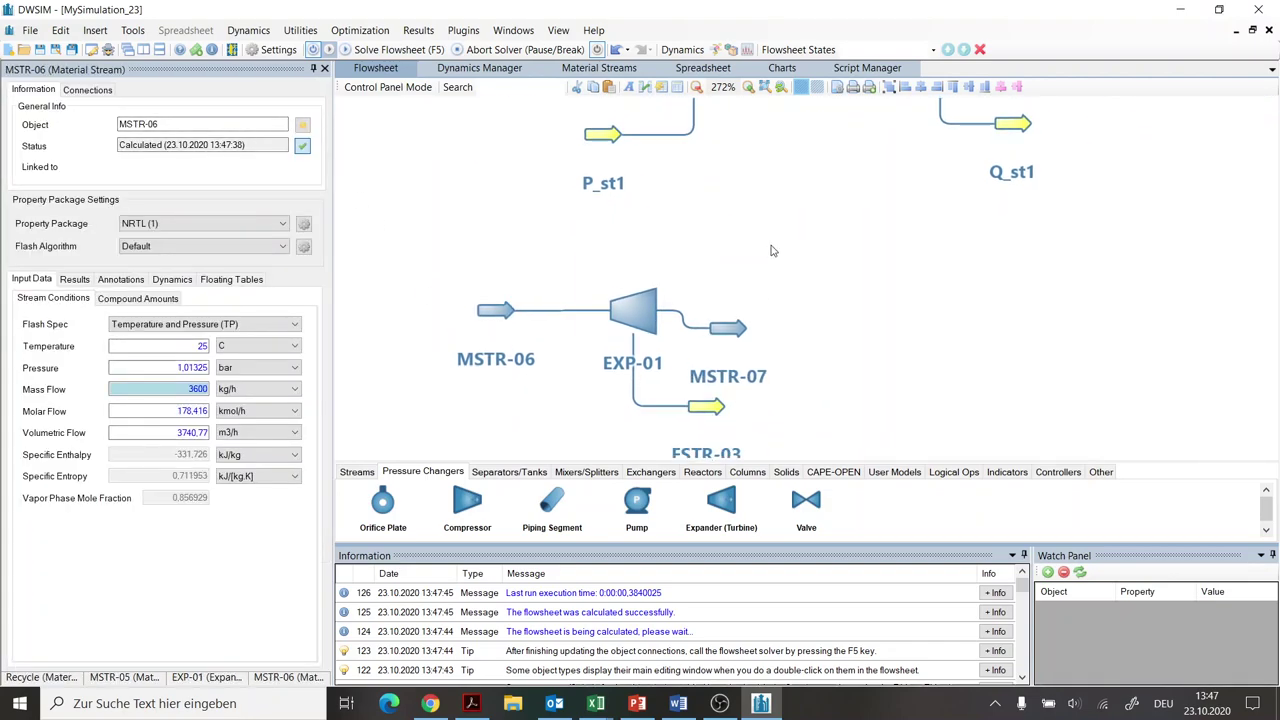
# - Rename the expander inlet stream MSTR-06 to HP_steam
pyautogui.moveTo(186, 123); pyautogui.dragTo(16, 128)
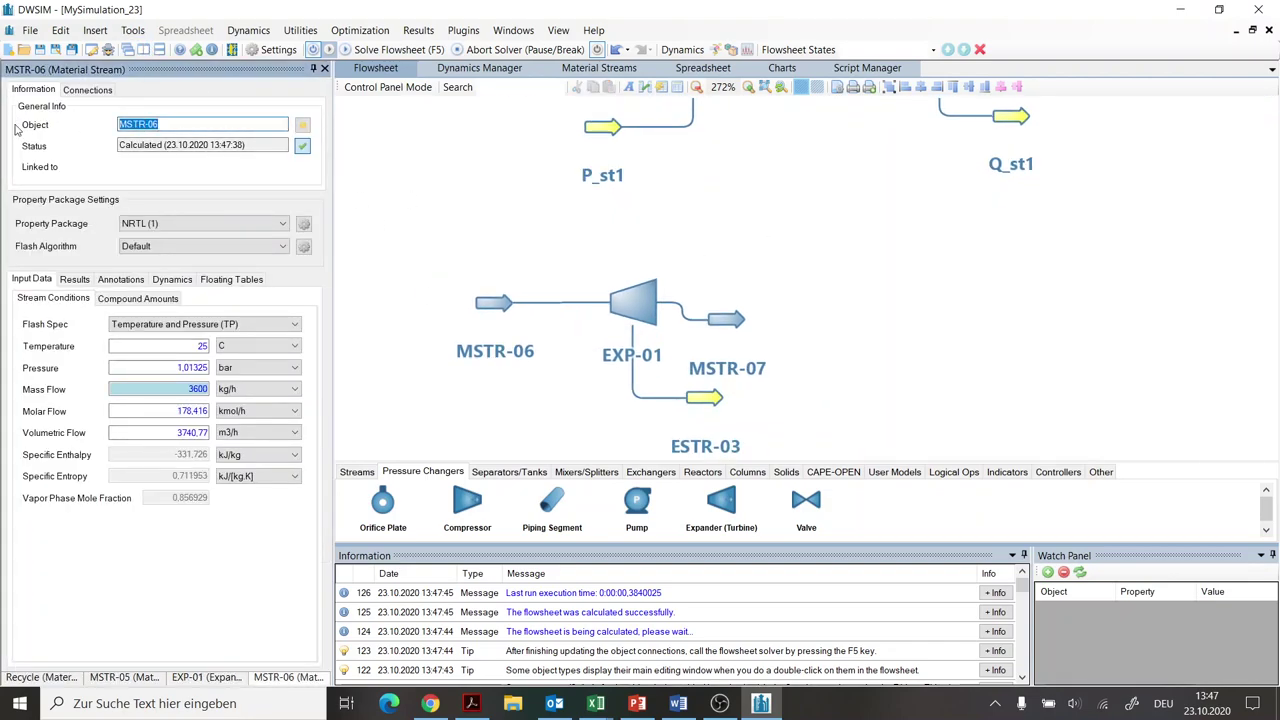
pyautogui.write('HP')
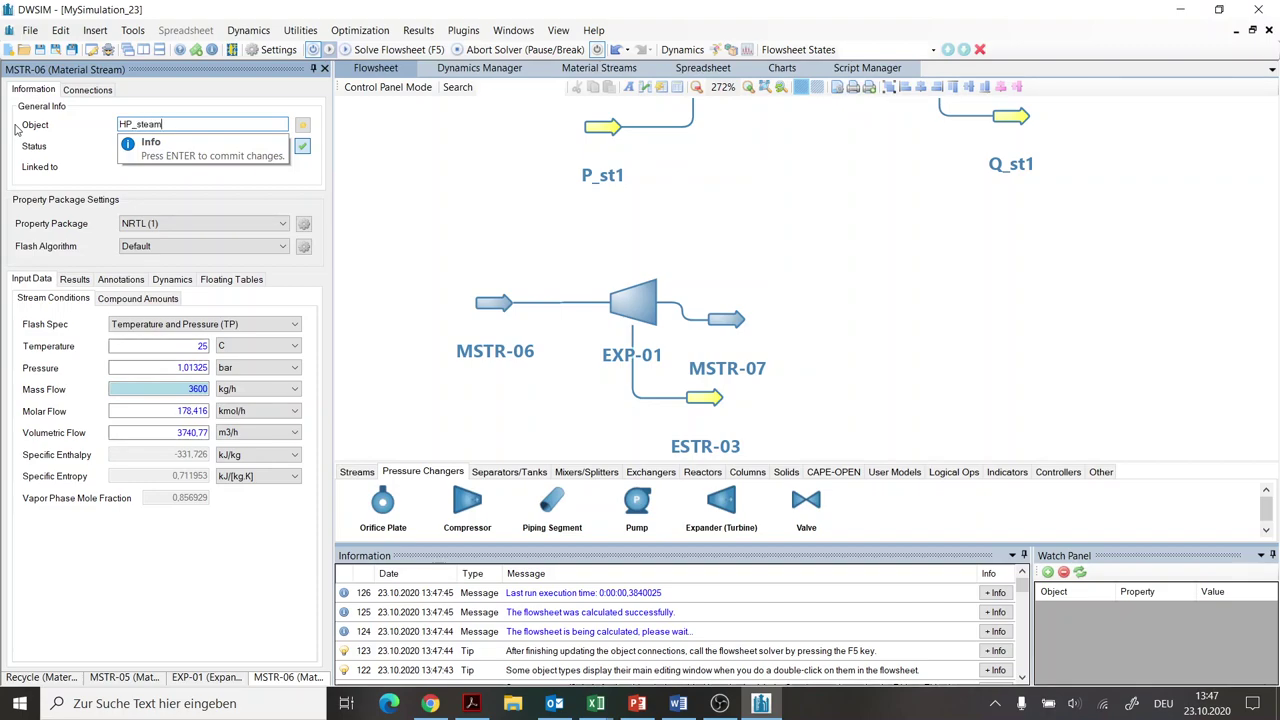
pyautogui.write('_steam')
pyautogui.press('Return')
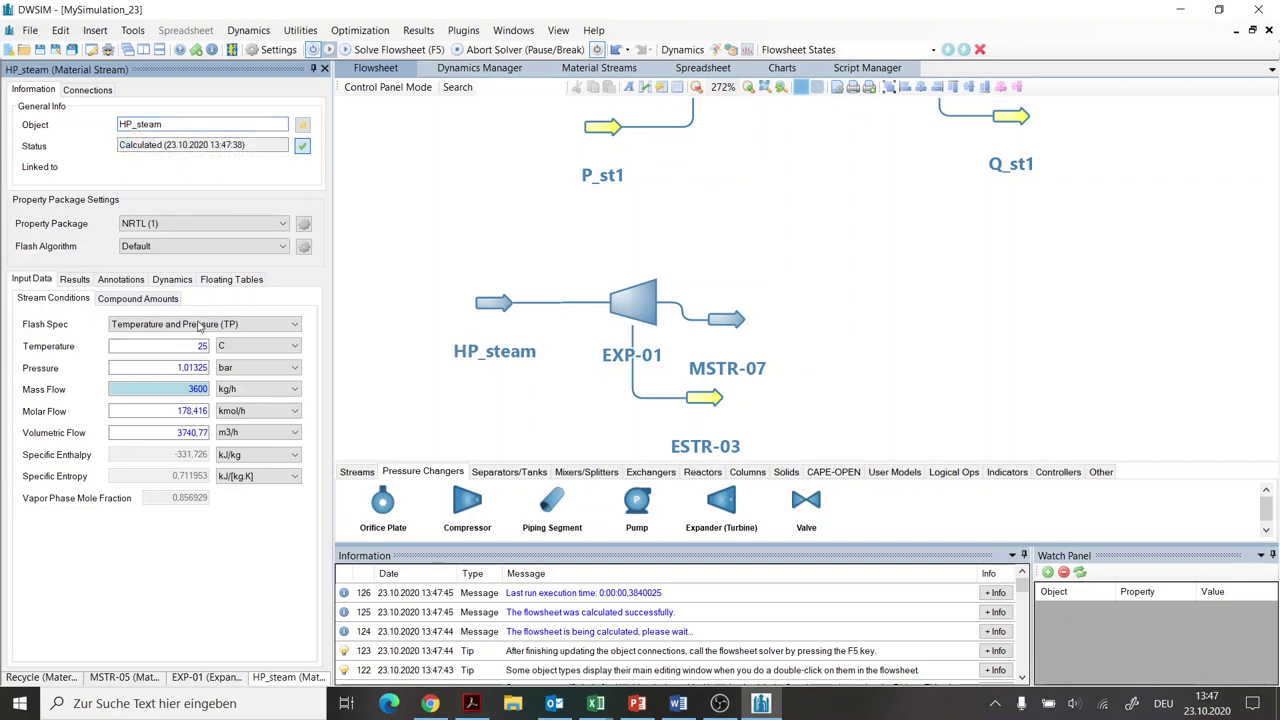
# - Set HP_steam's temperature to 510 °C and pressure to 115 bar
pyautogui.doubleClick(196, 346)
pyautogui.write('510')
pyautogui.press('Return')
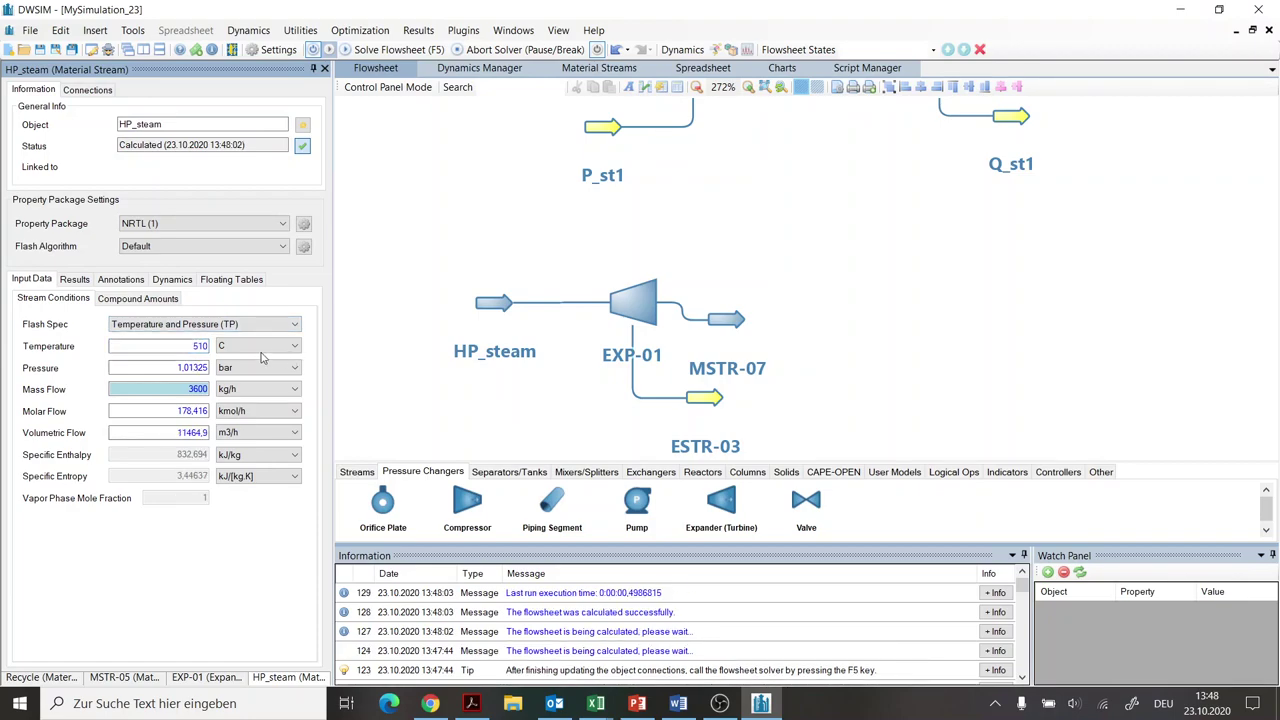
pyautogui.press('Tab')
pyautogui.write('115')
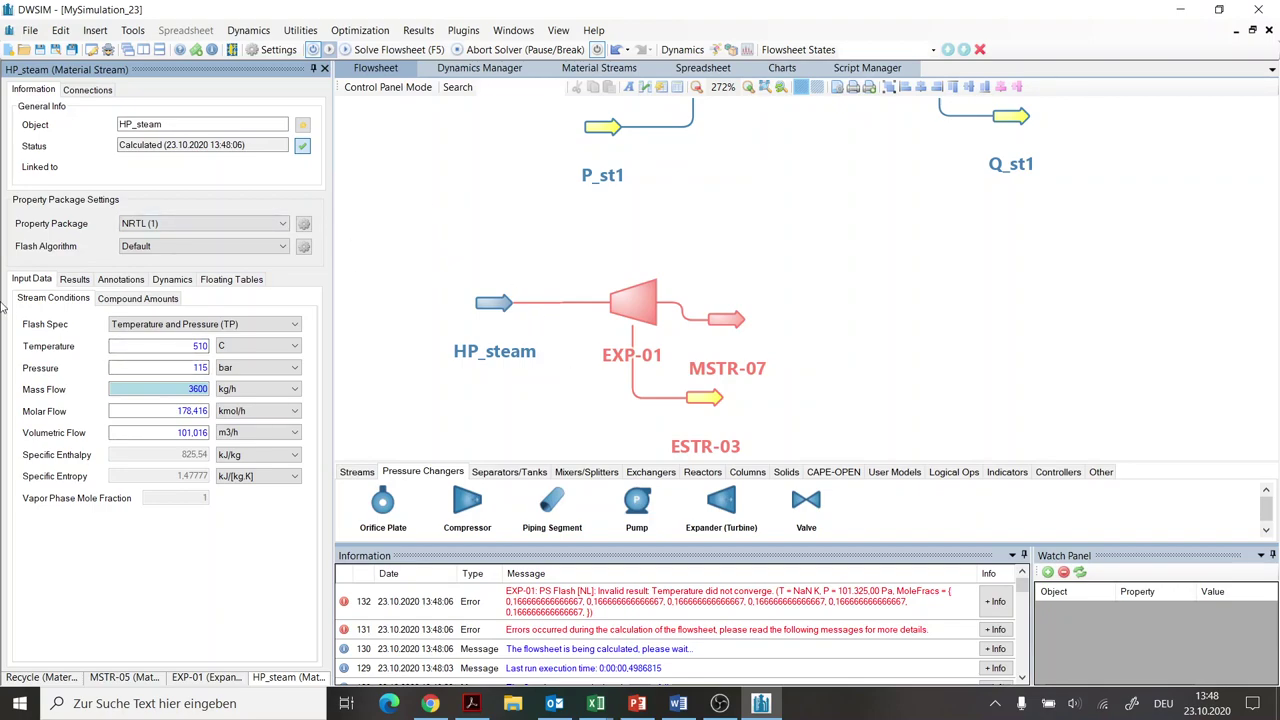
pyautogui.click(165, 300)
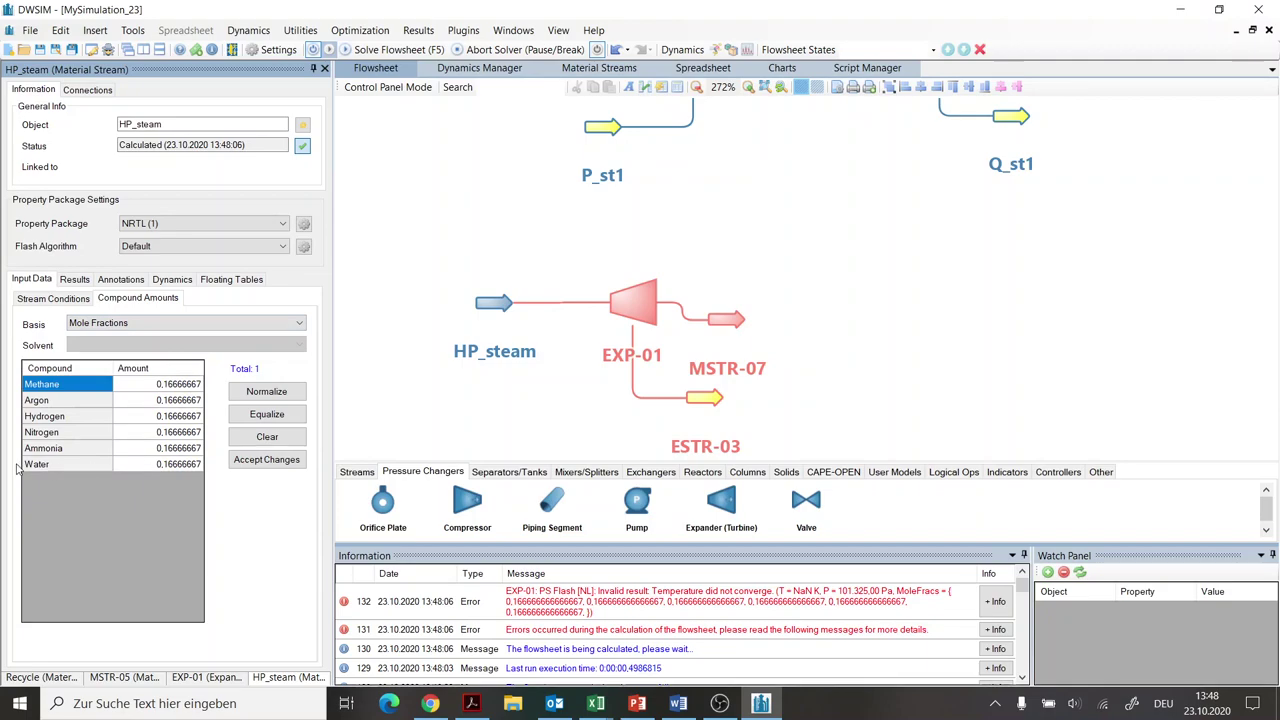
# - Clear HP_steam's compound amounts and set Water to 1, then accept the changes
pyautogui.click(263, 440)
pyautogui.click(195, 466)
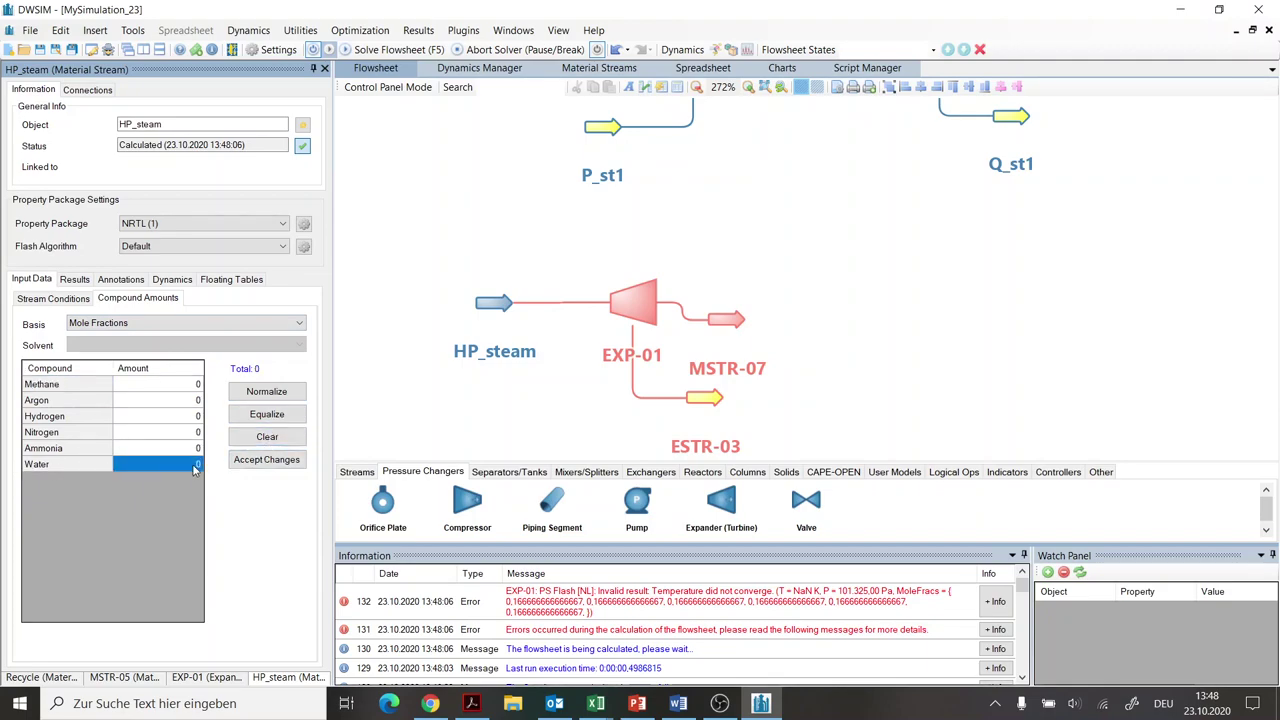
pyautogui.write('1')
pyautogui.press('Return')
pyautogui.click(265, 468)
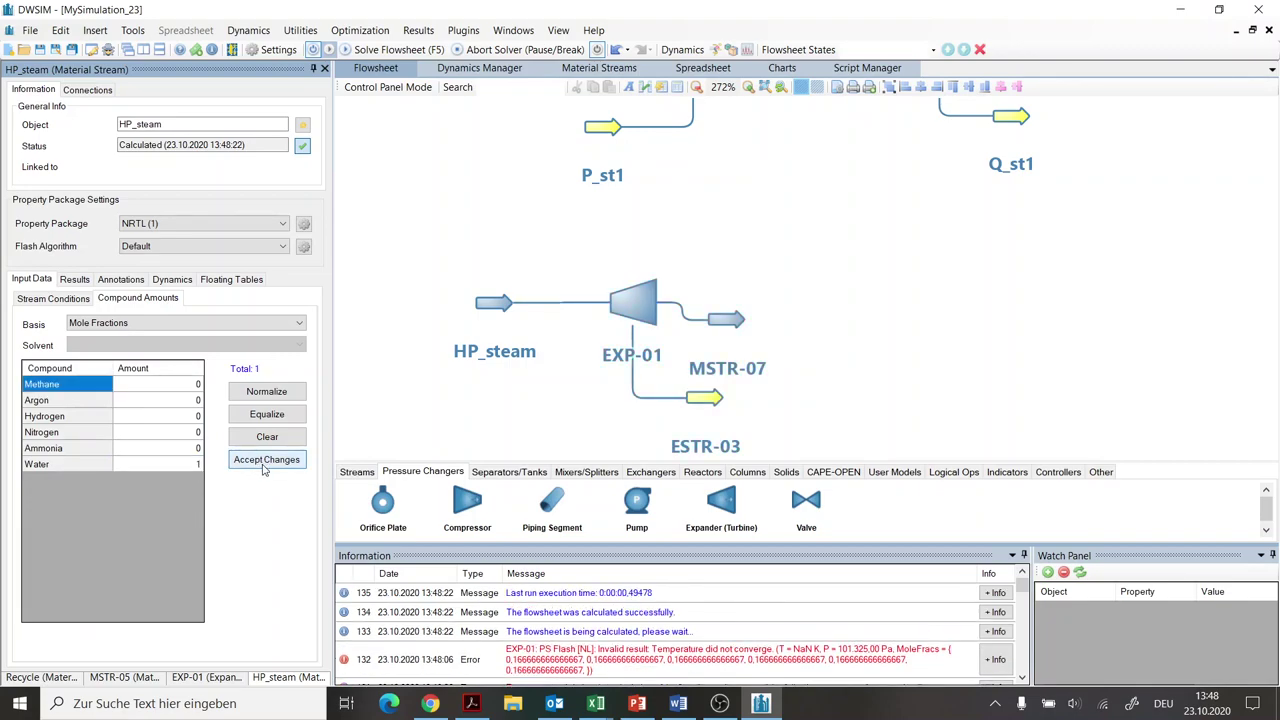
pyautogui.moveTo(727, 318)
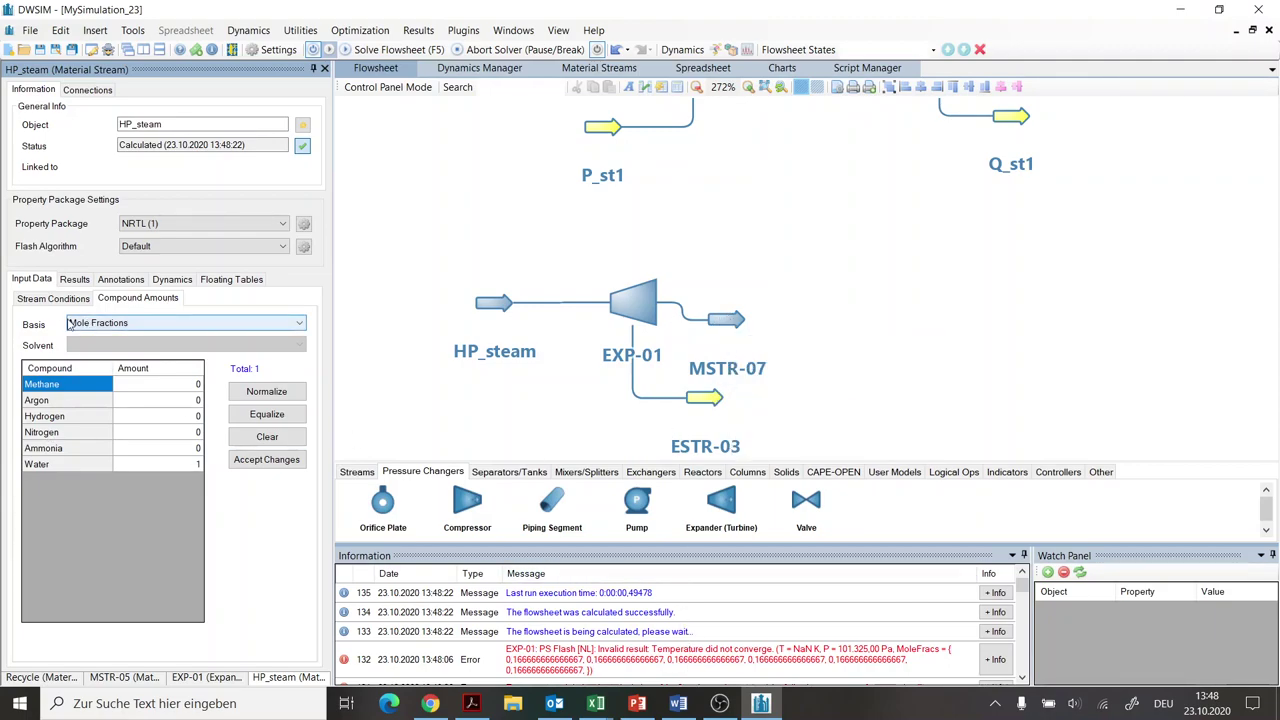
# - Assign Steam Tables (IAPWS-IF97) to HP_steam and move MSTR-07 further right of EXP-01
pyautogui.click(284, 226)
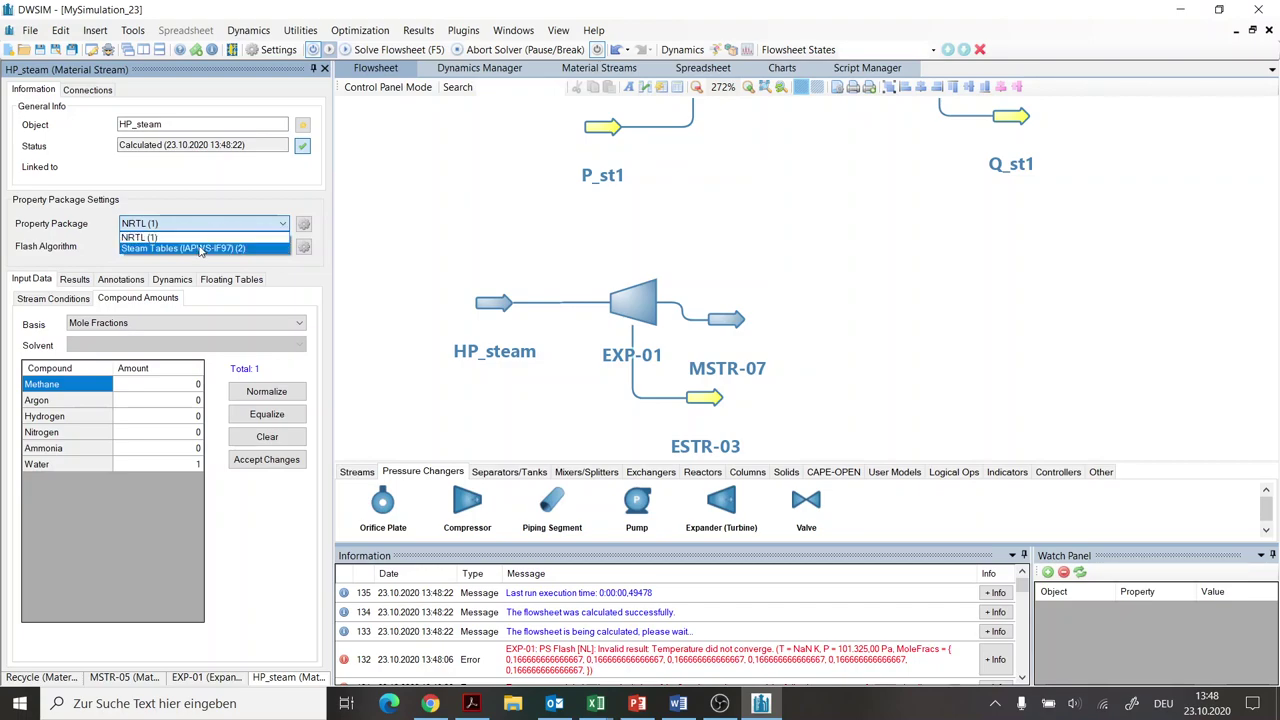
pyautogui.click(166, 255)
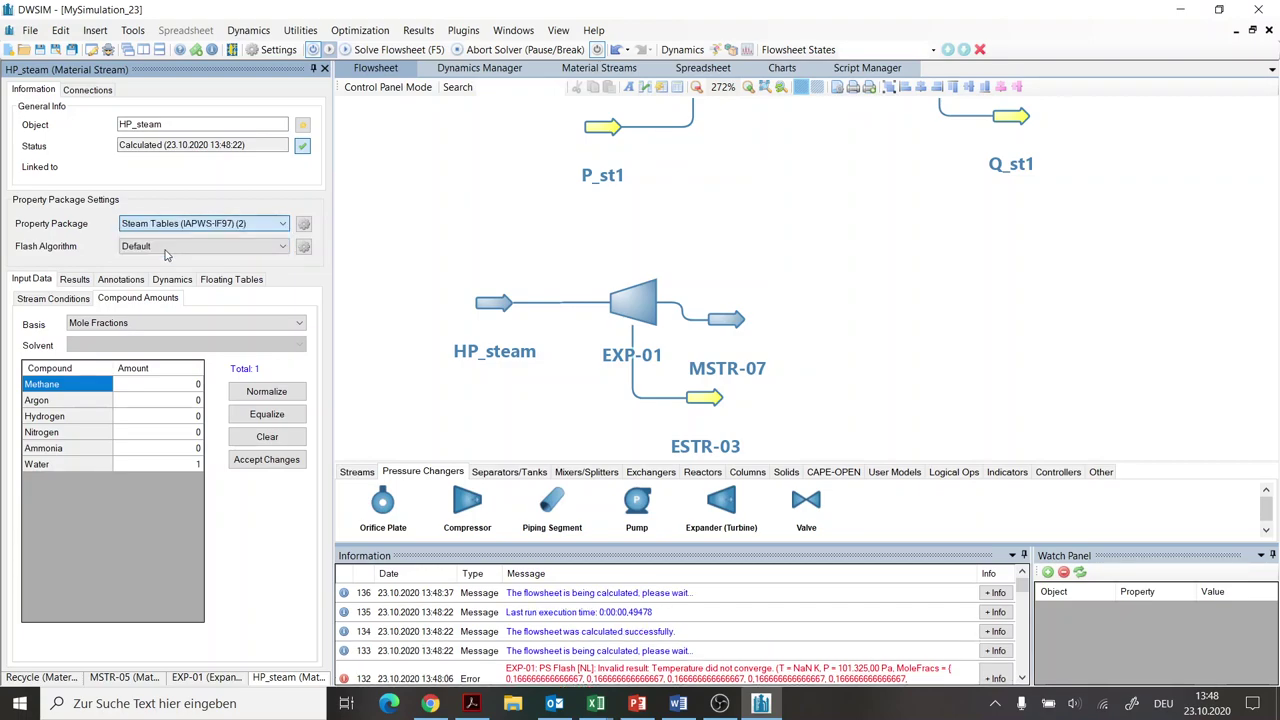
pyautogui.moveTo(510, 318)
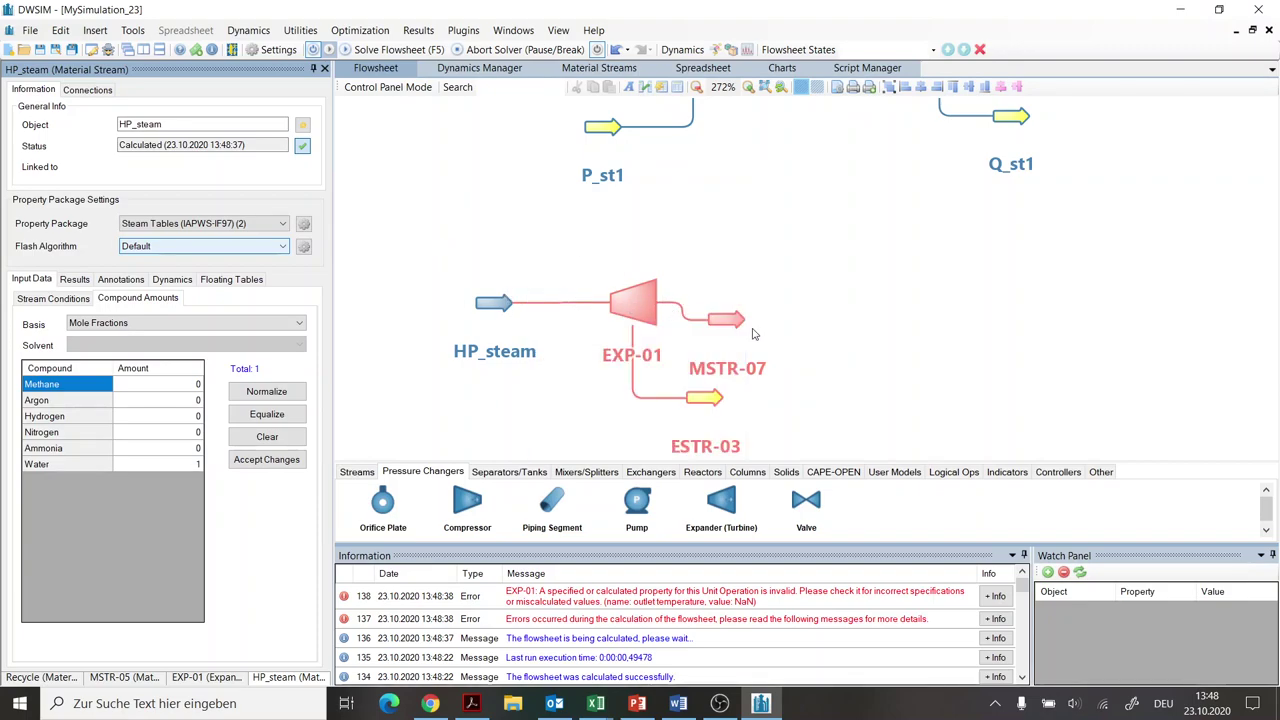
pyautogui.moveTo(738, 326); pyautogui.dragTo(796, 311)
# - Review HP_steam's temperature and pressure in its Stream Conditions
pyautogui.click(503, 303)
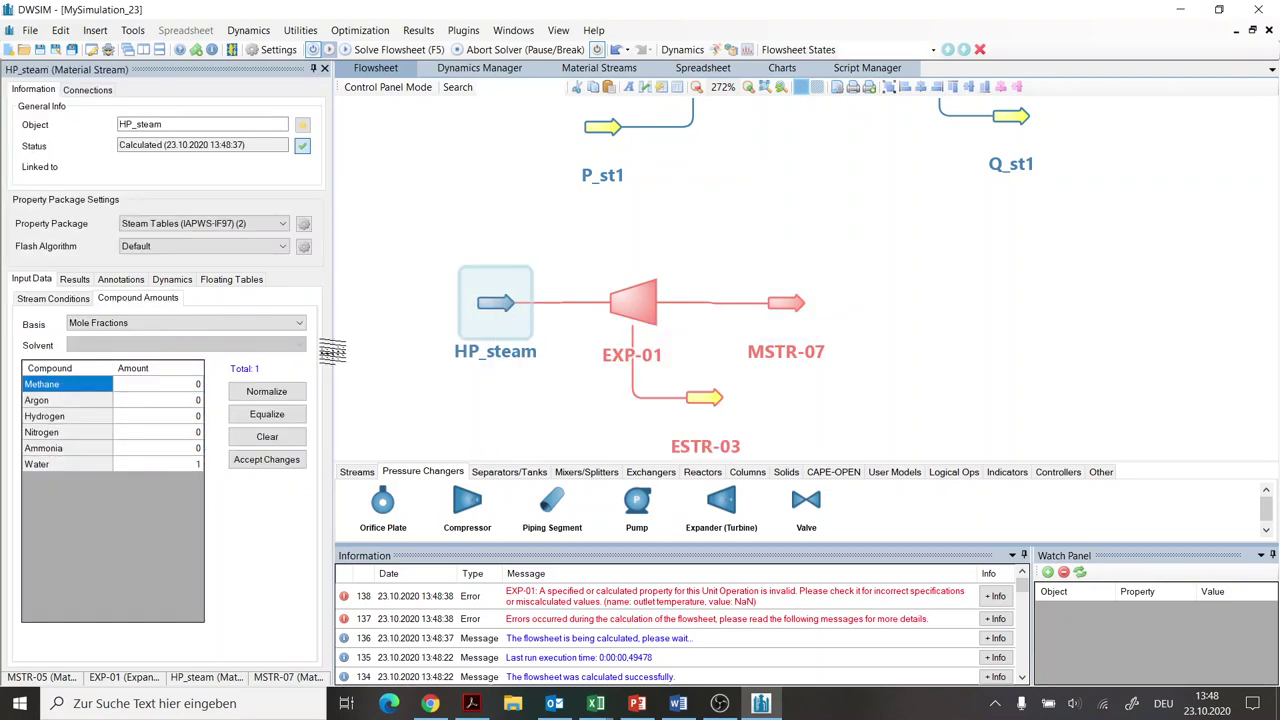
pyautogui.click(72, 299)
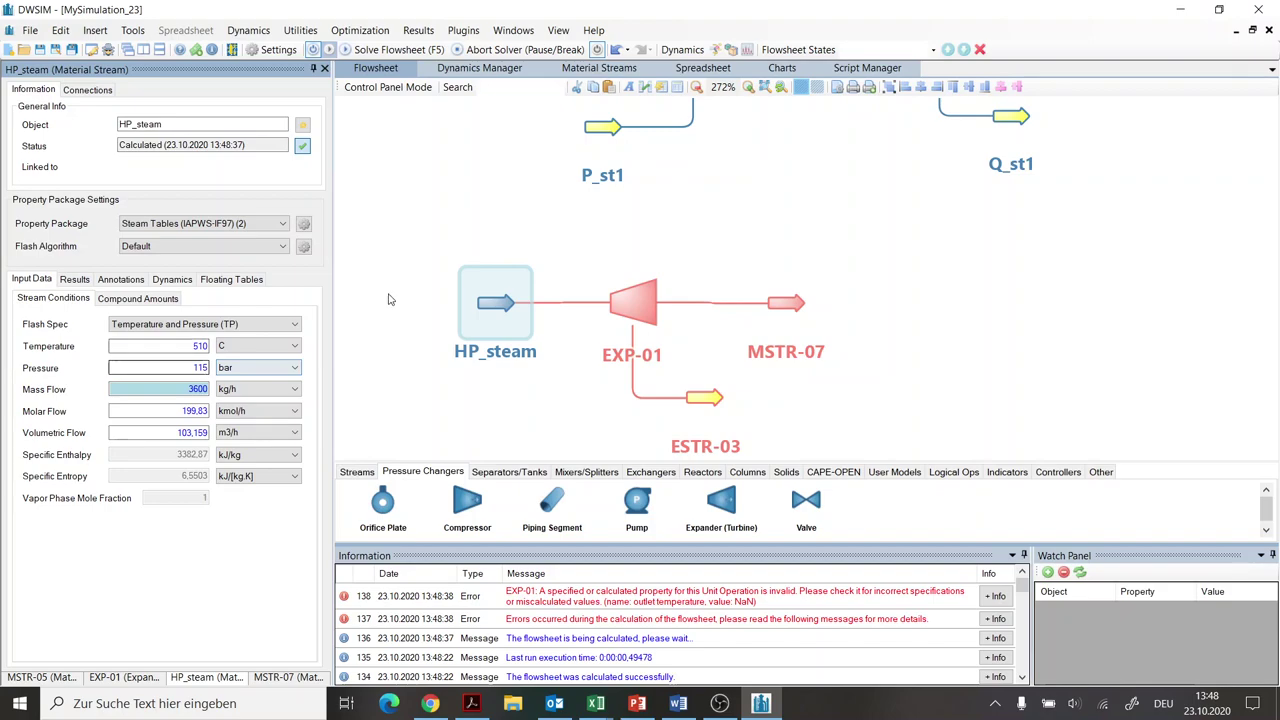
pyautogui.click(622, 289)
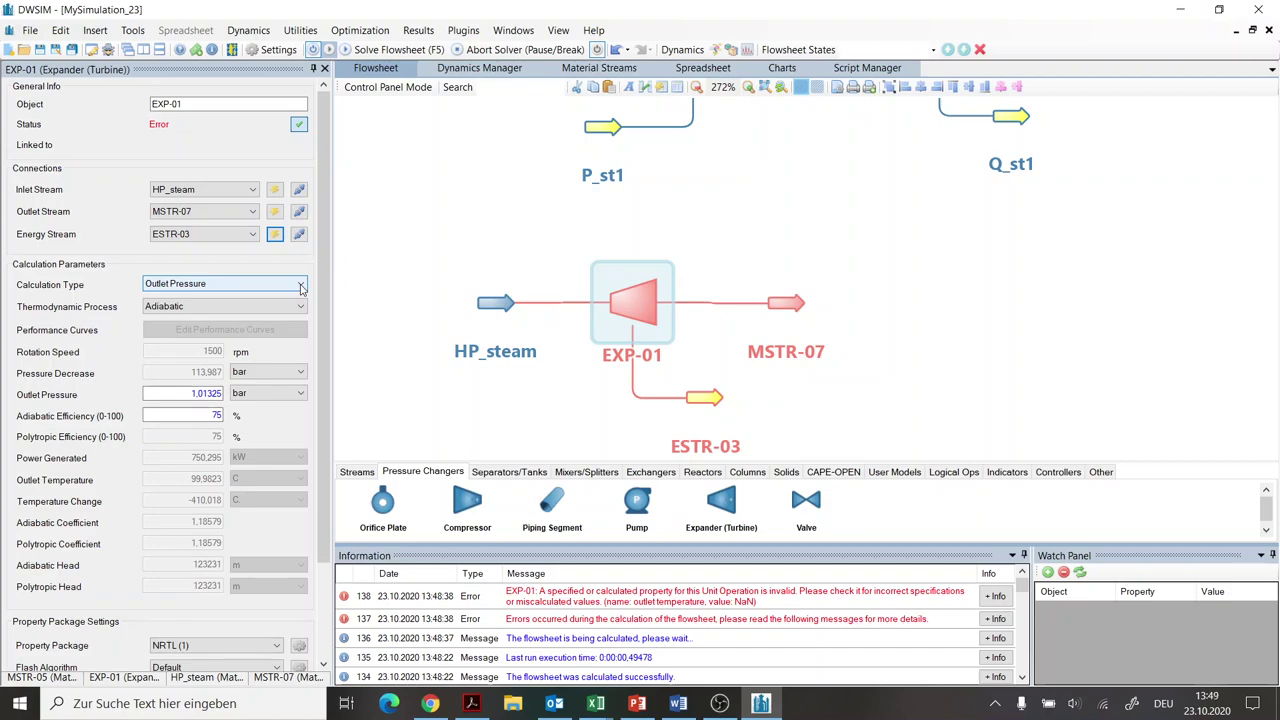
# - Keep Outlet Pressure as EXP-01's calculation type and raise its adiabatic efficiency from 75 to 80%
pyautogui.click(302, 287)
pyautogui.click(213, 298)
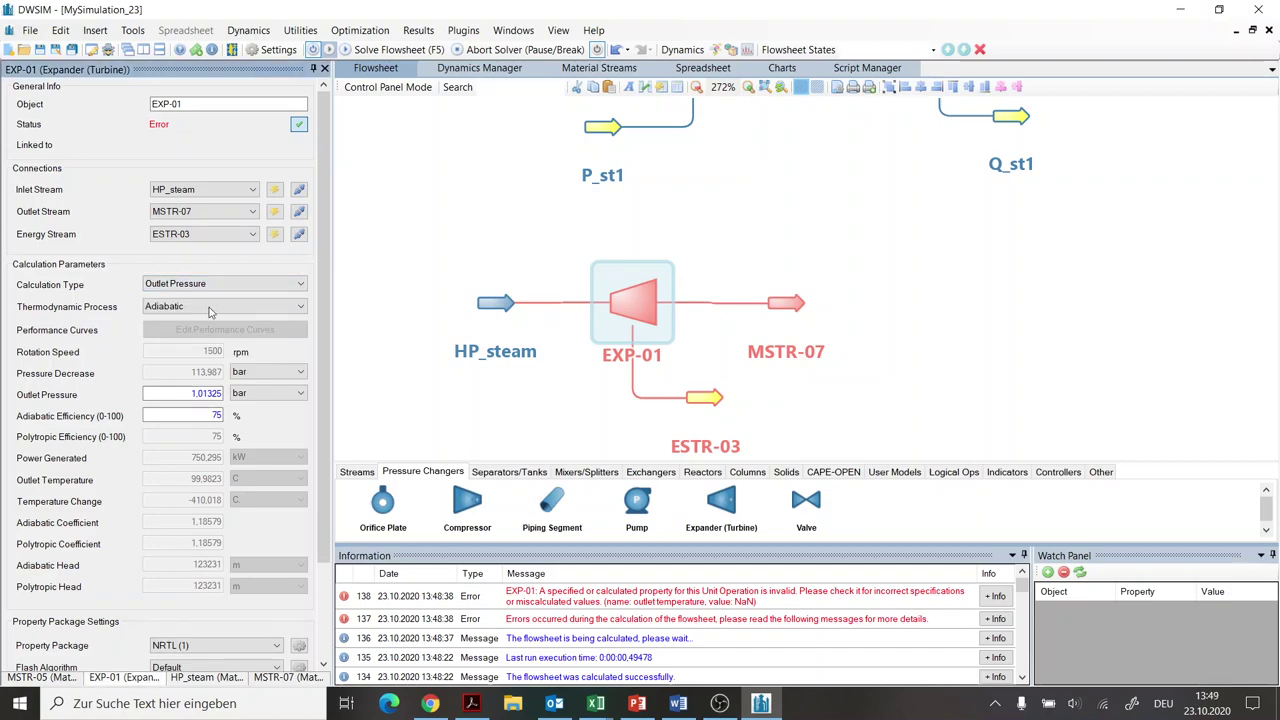
pyautogui.rightClick(198, 393)
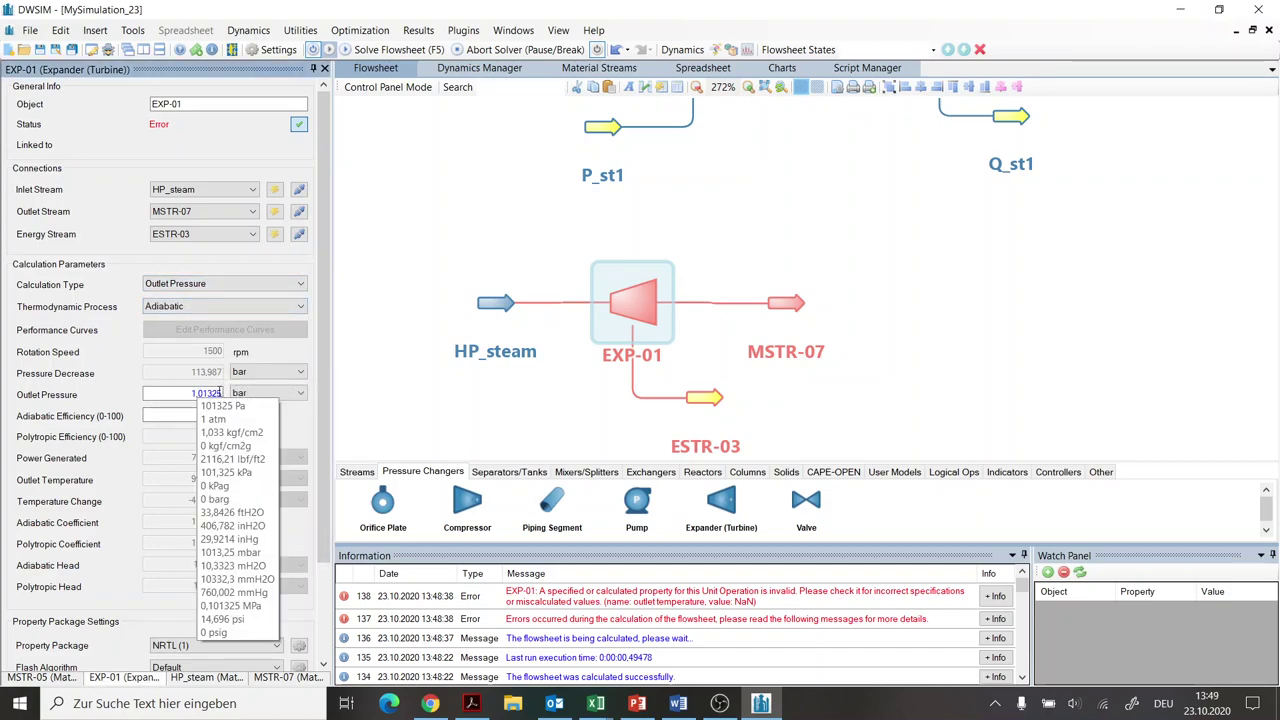
pyautogui.click(220, 405)
pyautogui.click(220, 412)
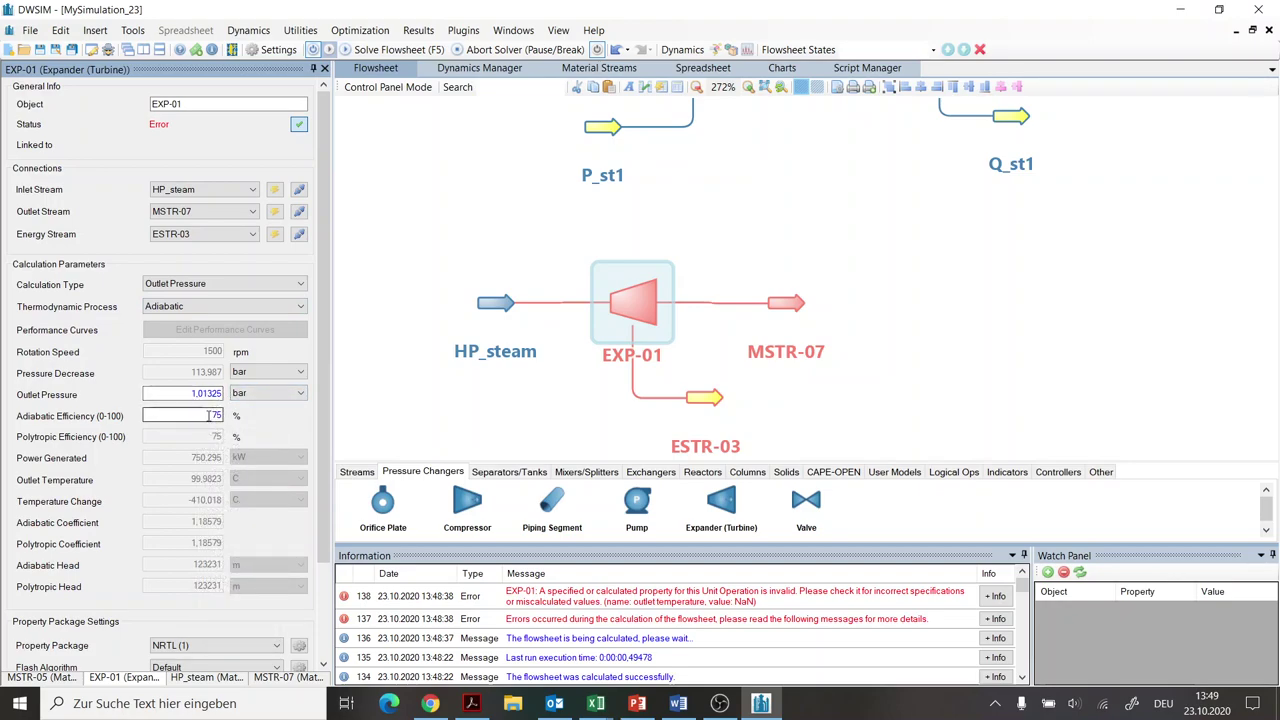
pyautogui.doubleClick(216, 414)
pyautogui.write('80')
pyautogui.press('Return')
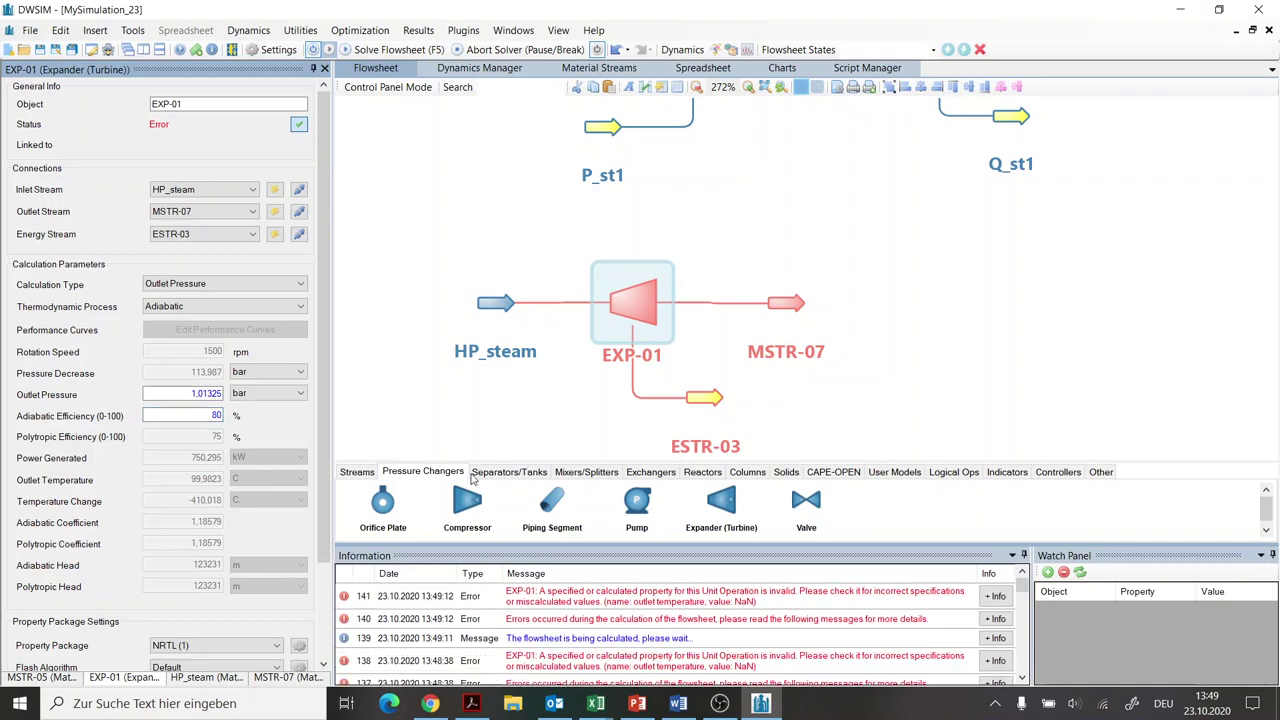
# - Assign the Steam Tables (IAPWS-IF97) property package to EXP-01 so it converges at 805.892 kW
pyautogui.click(637, 303)
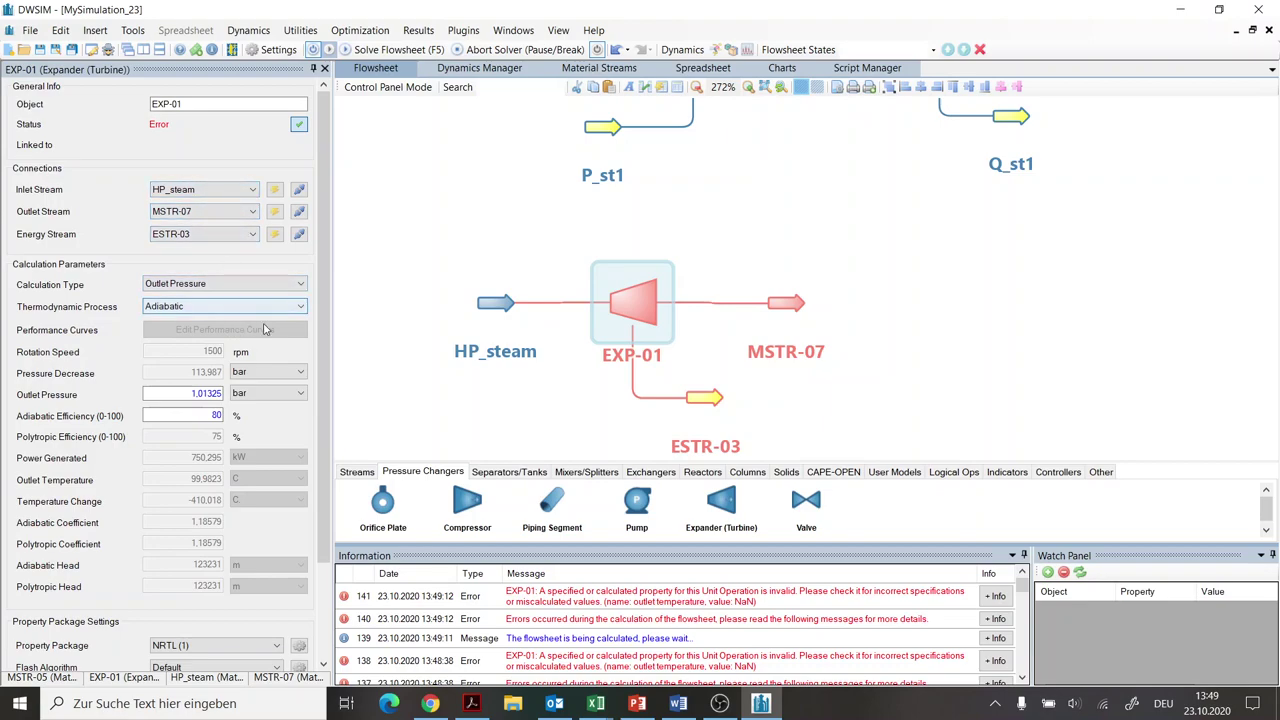
pyautogui.scroll(-3, 276, 340)
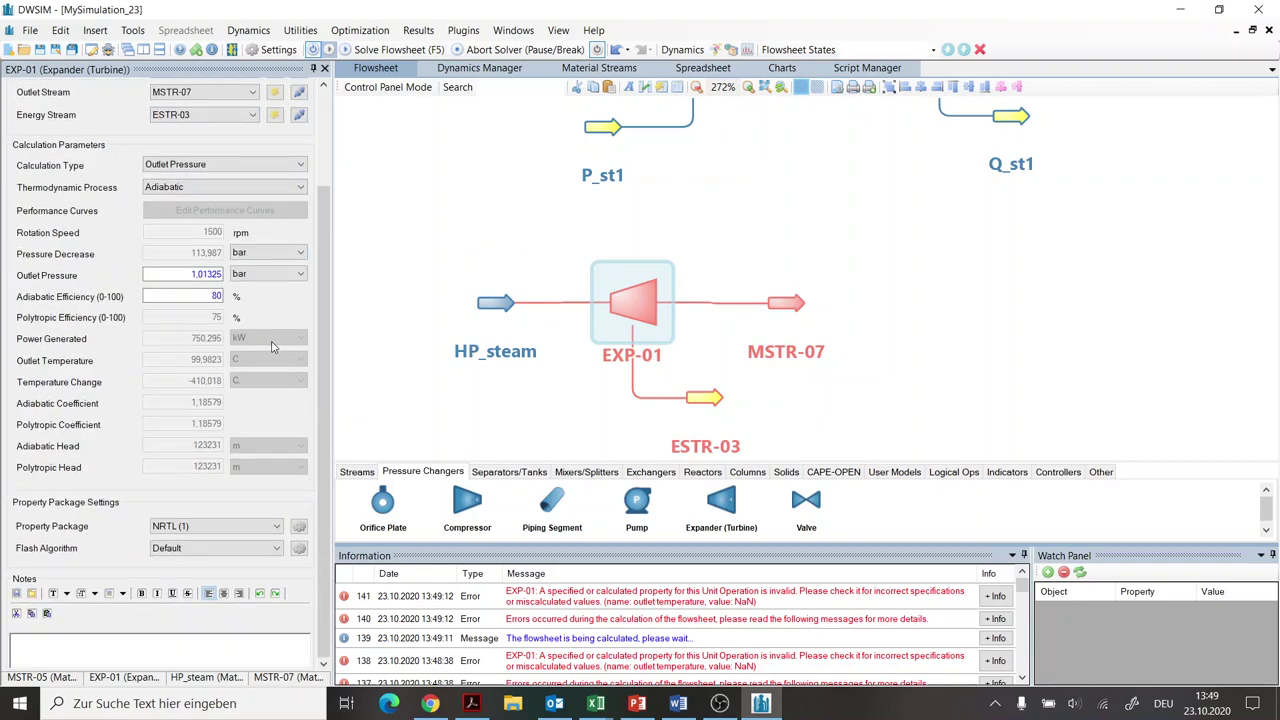
pyautogui.click(259, 527)
pyautogui.click(213, 551)
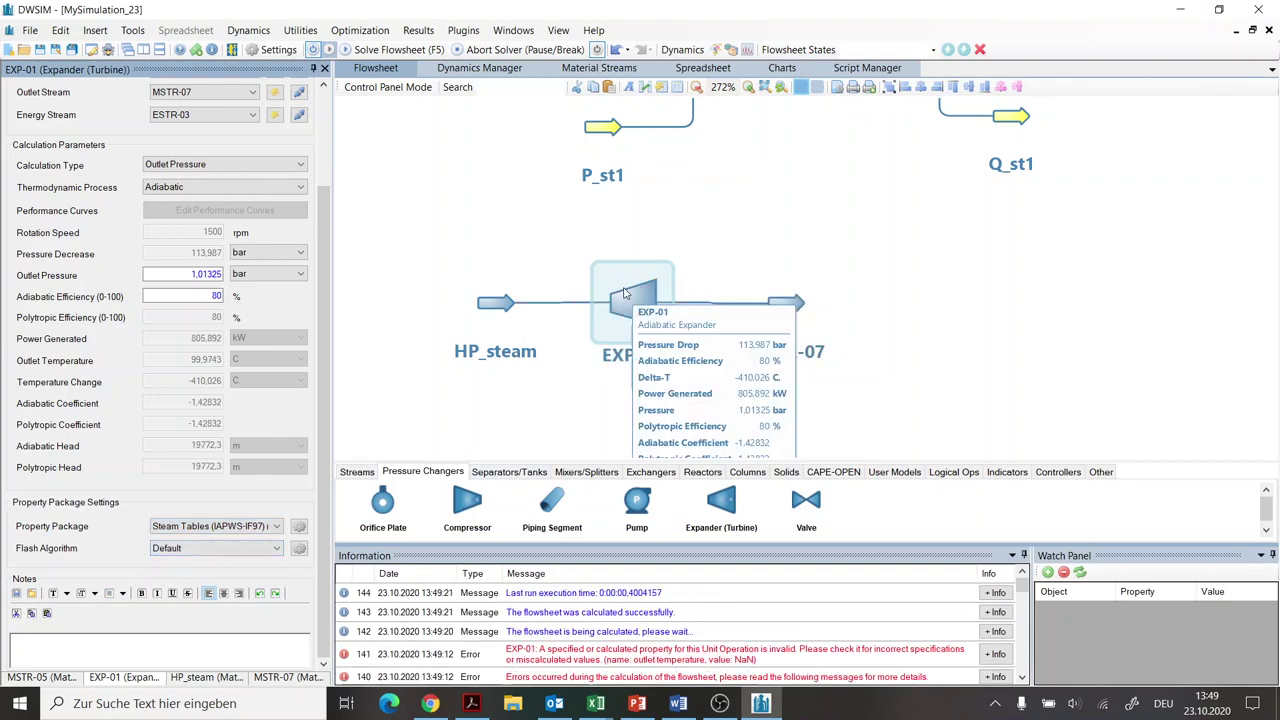
pyautogui.moveTo(500, 315)
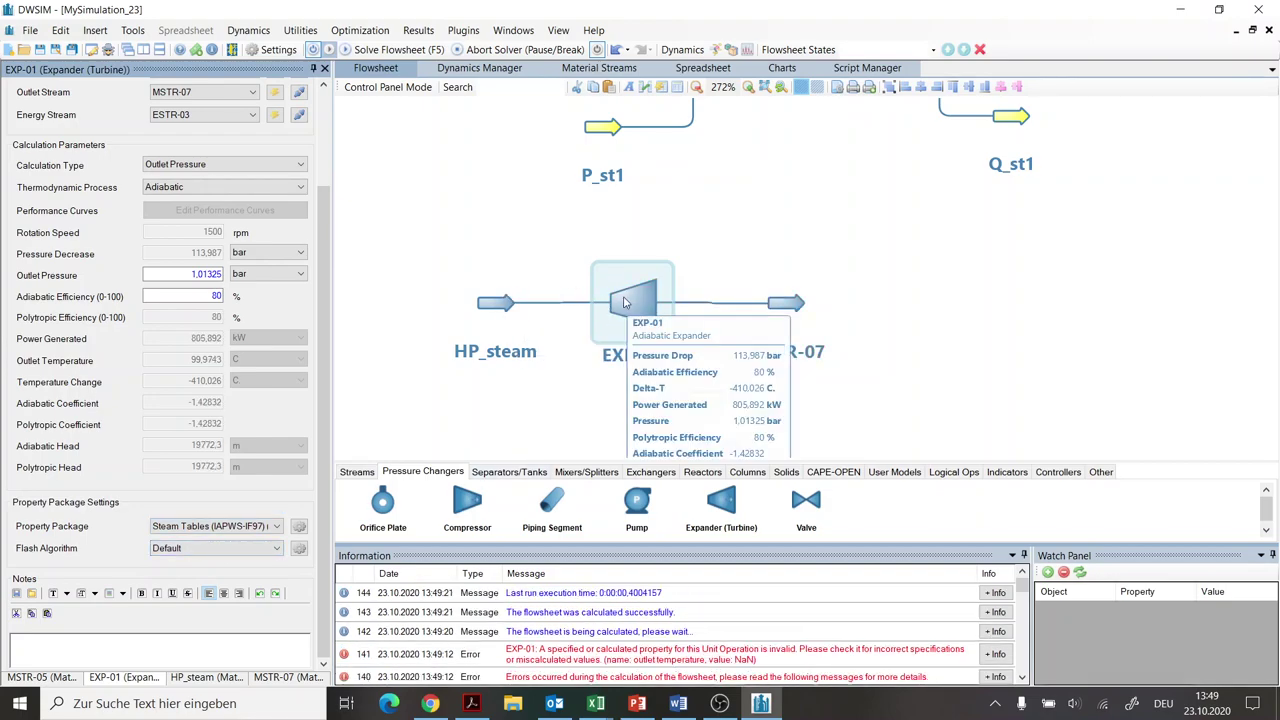
pyautogui.moveTo(645, 304)
pyautogui.moveTo(707, 402)
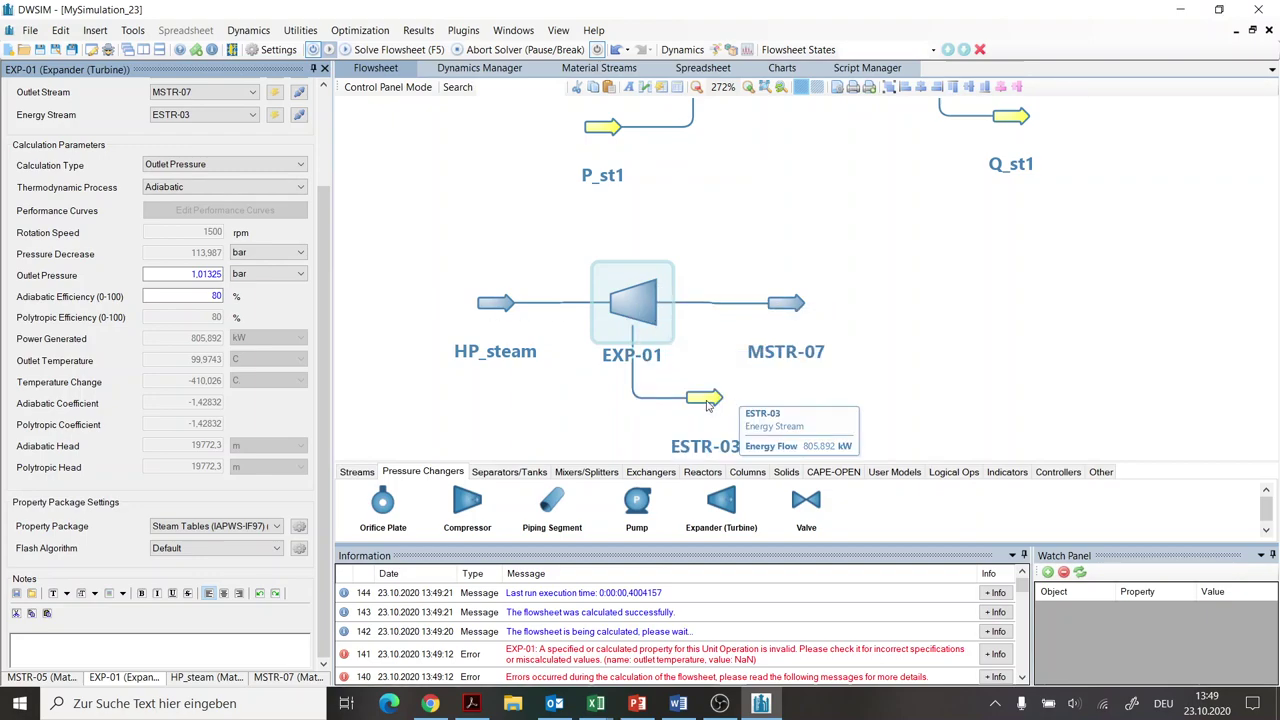
pyautogui.click(786, 308)
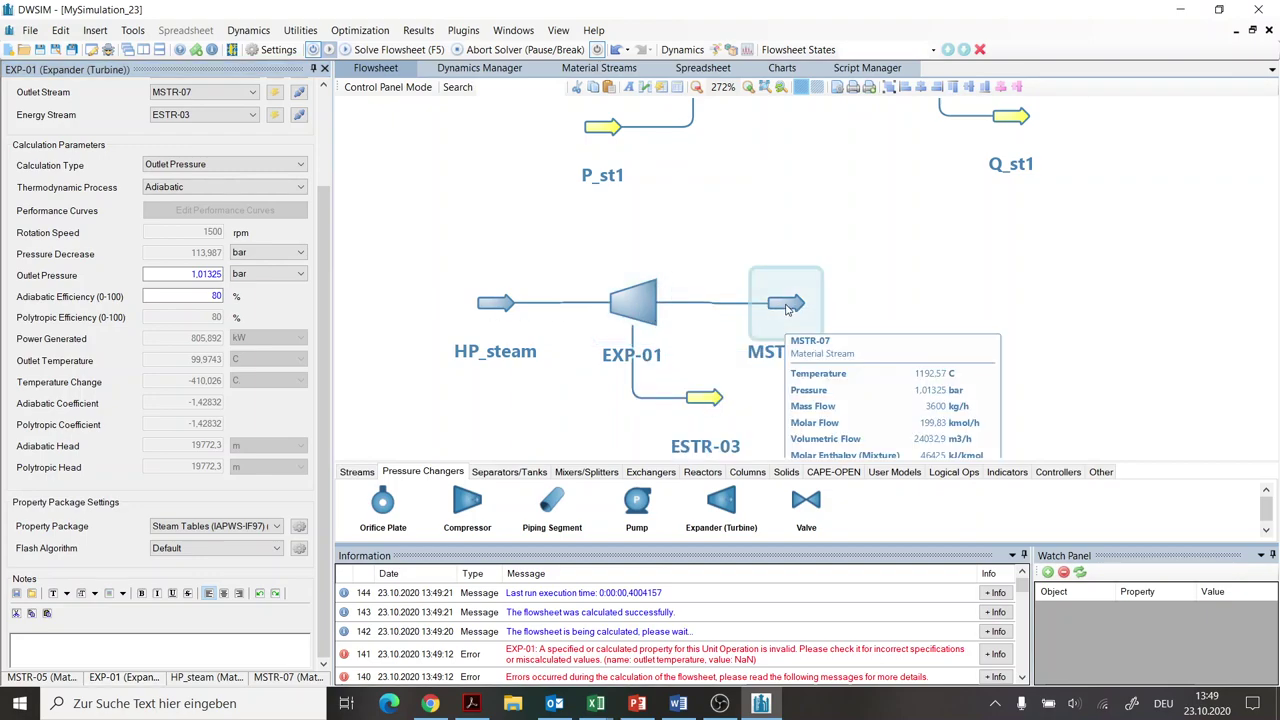
# - Rename MSTR-07 to LP_steam and give it the Steam Tables (IAPWS-IF97) package
pyautogui.click(30, 133)
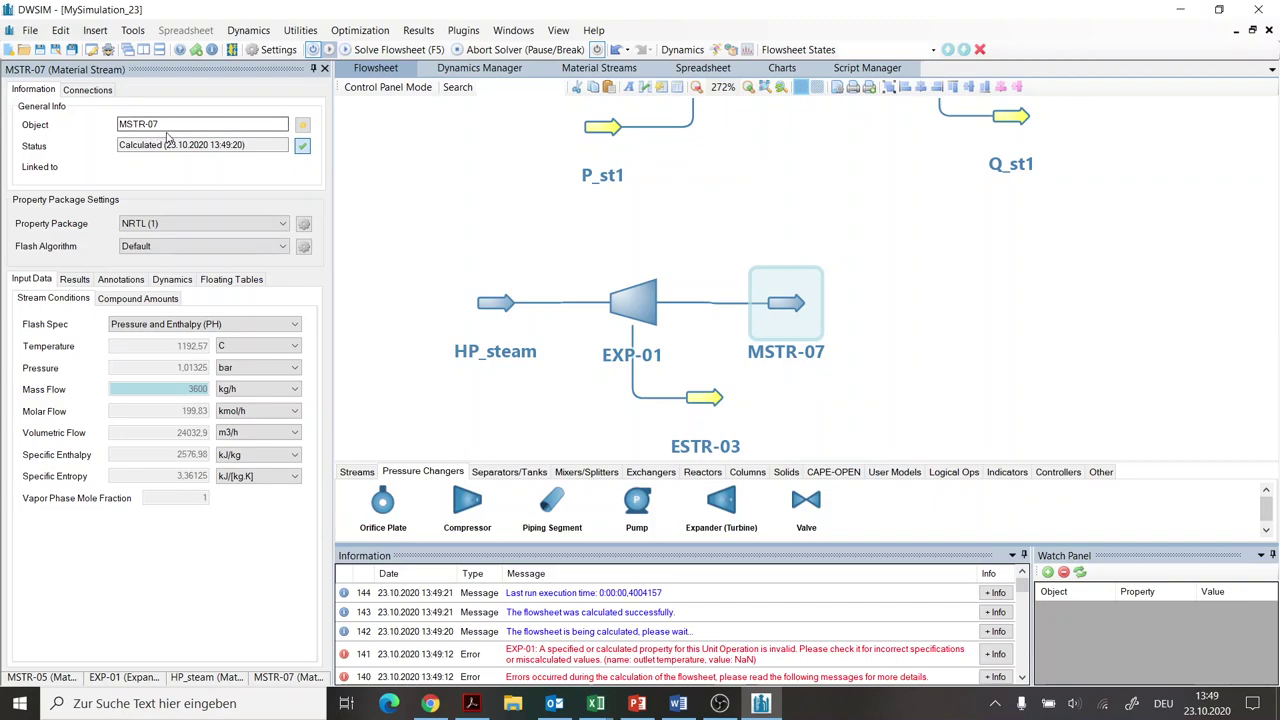
pyautogui.write('LP')
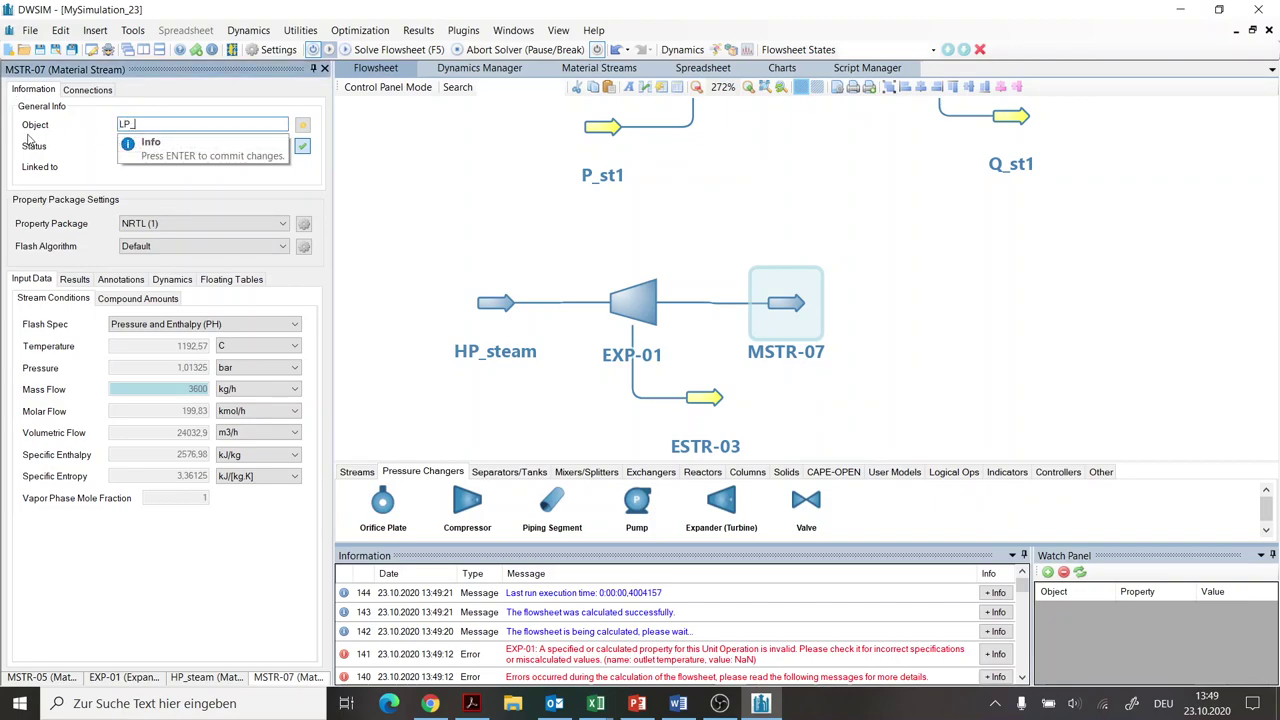
pyautogui.write('_steam')
pyautogui.press('Return')
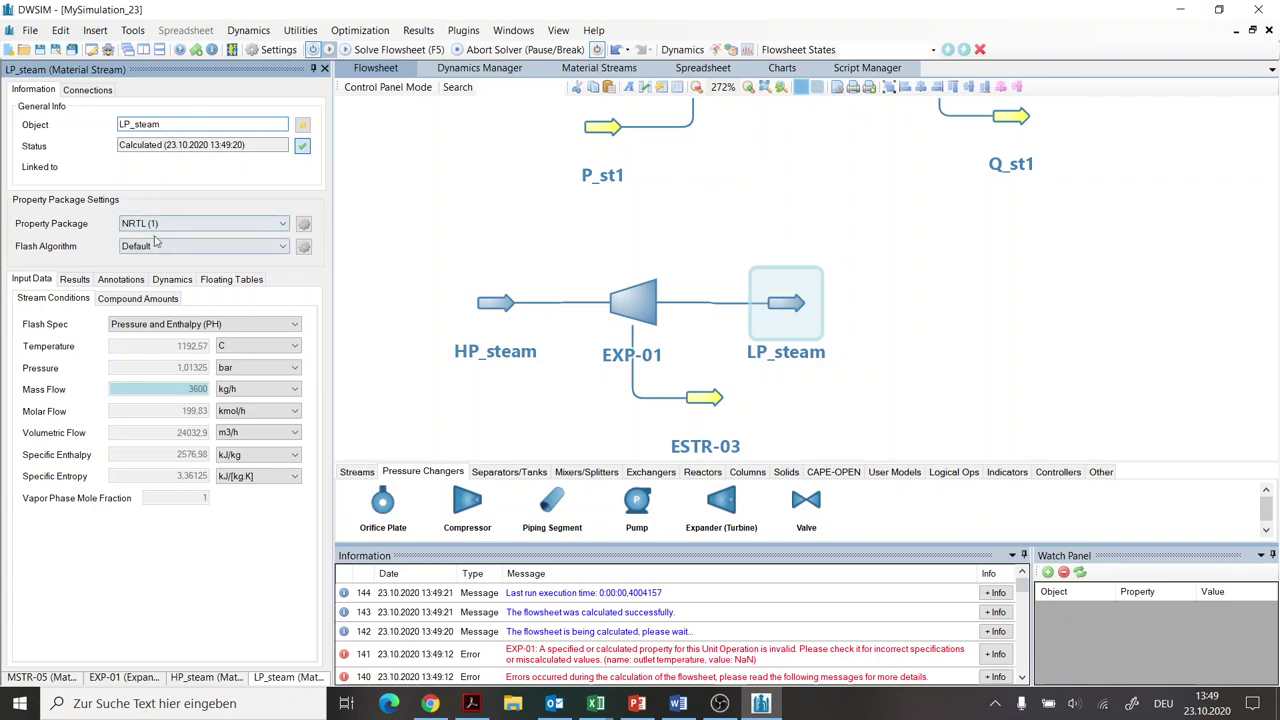
pyautogui.click(276, 224)
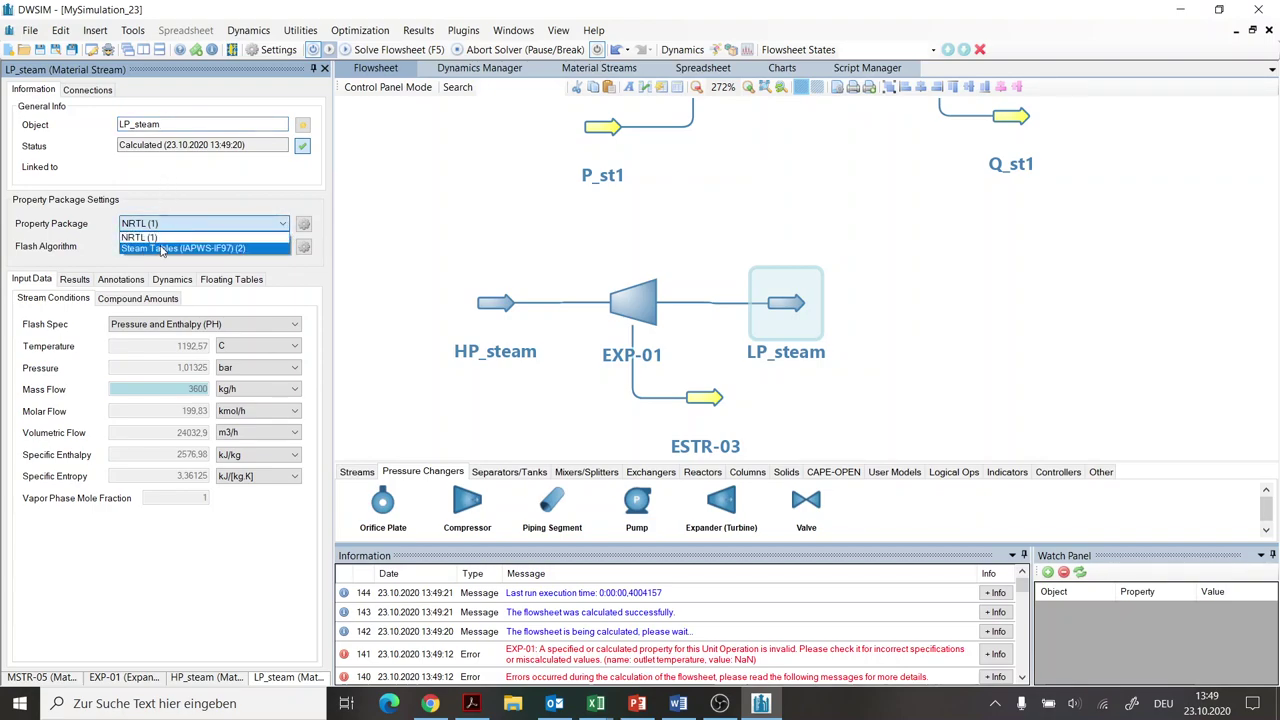
pyautogui.click(163, 248)
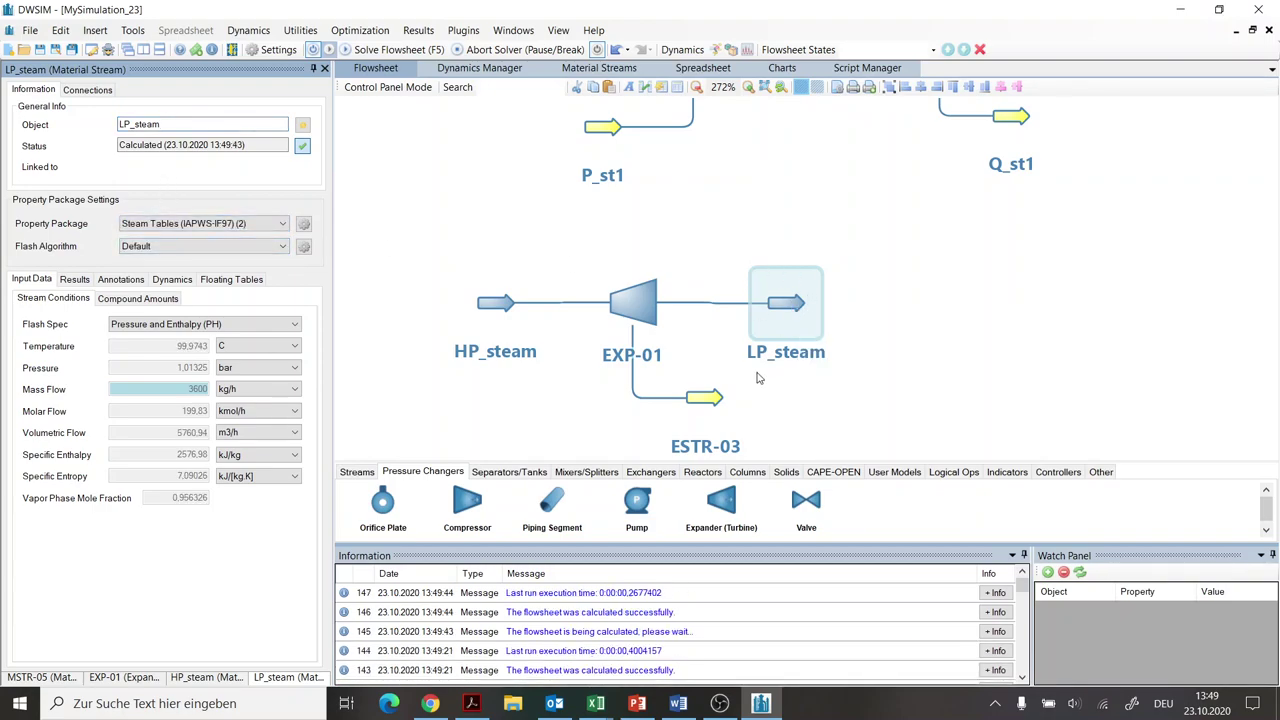
# - Rename the ESTR-03 energy stream carrying 805.892 kW to P_turb
pyautogui.click(706, 398)
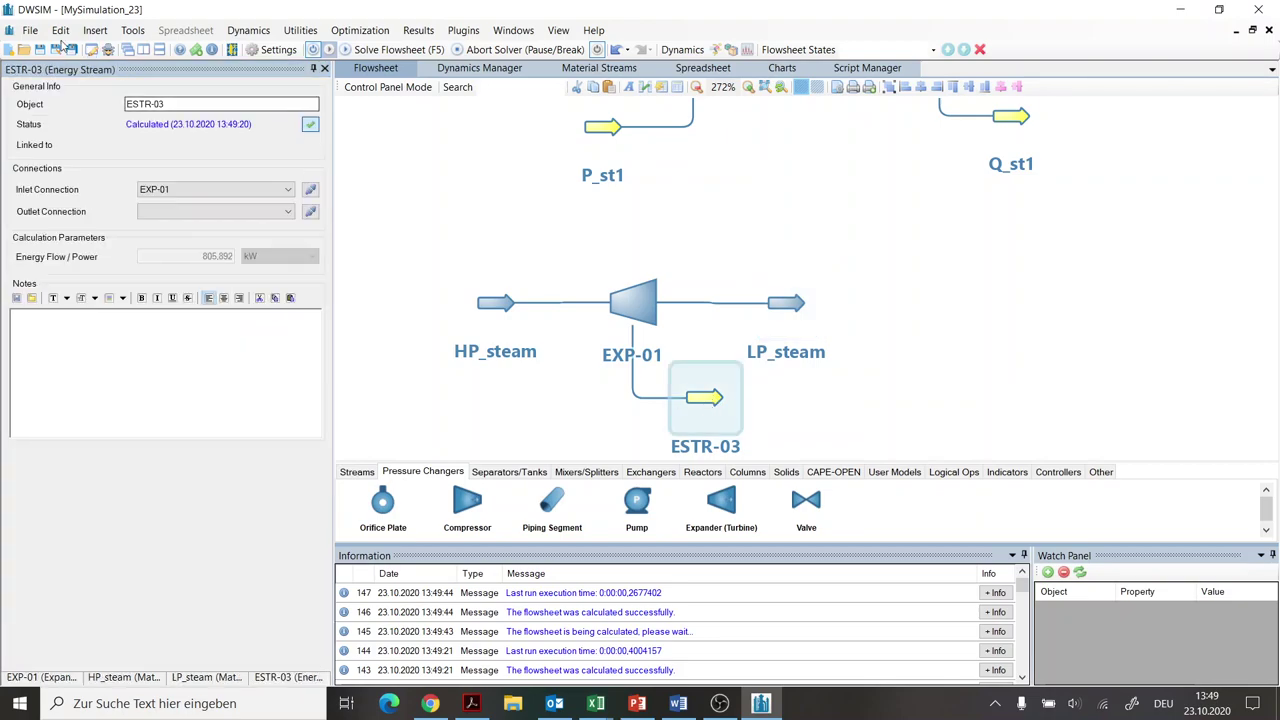
pyautogui.click(78, 107)
pyautogui.write('P_')
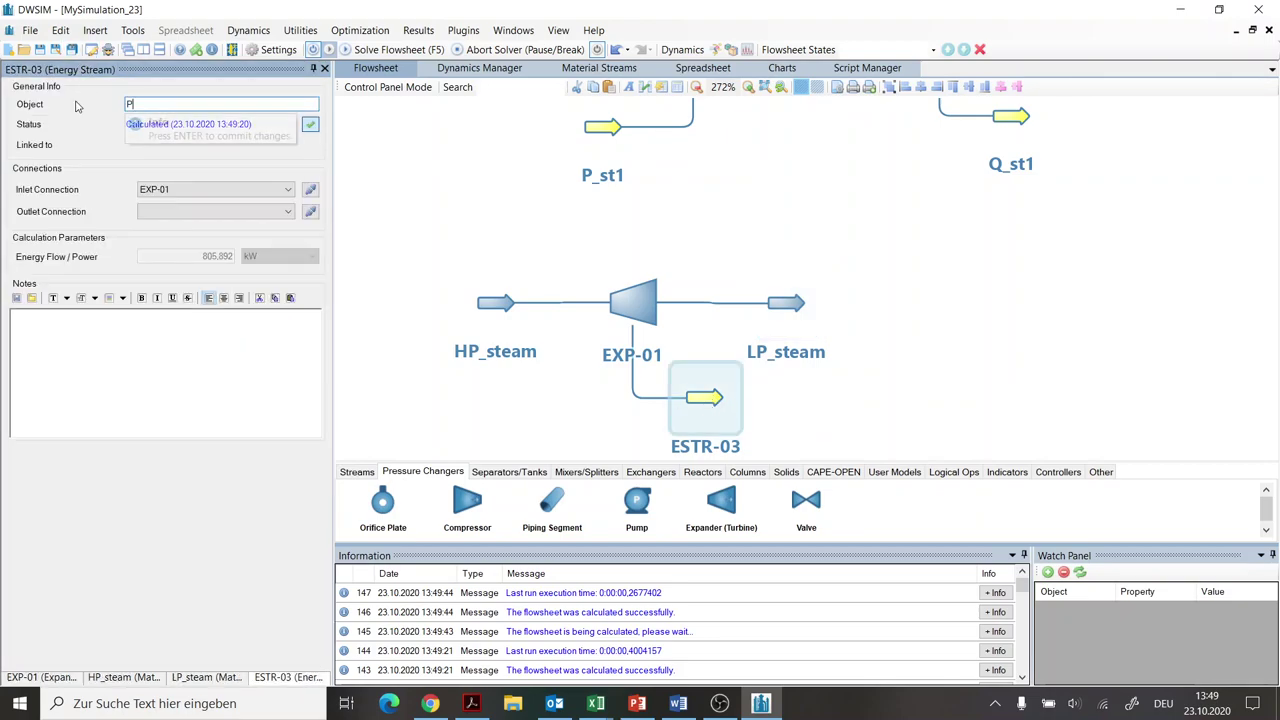
pyautogui.write('turb')
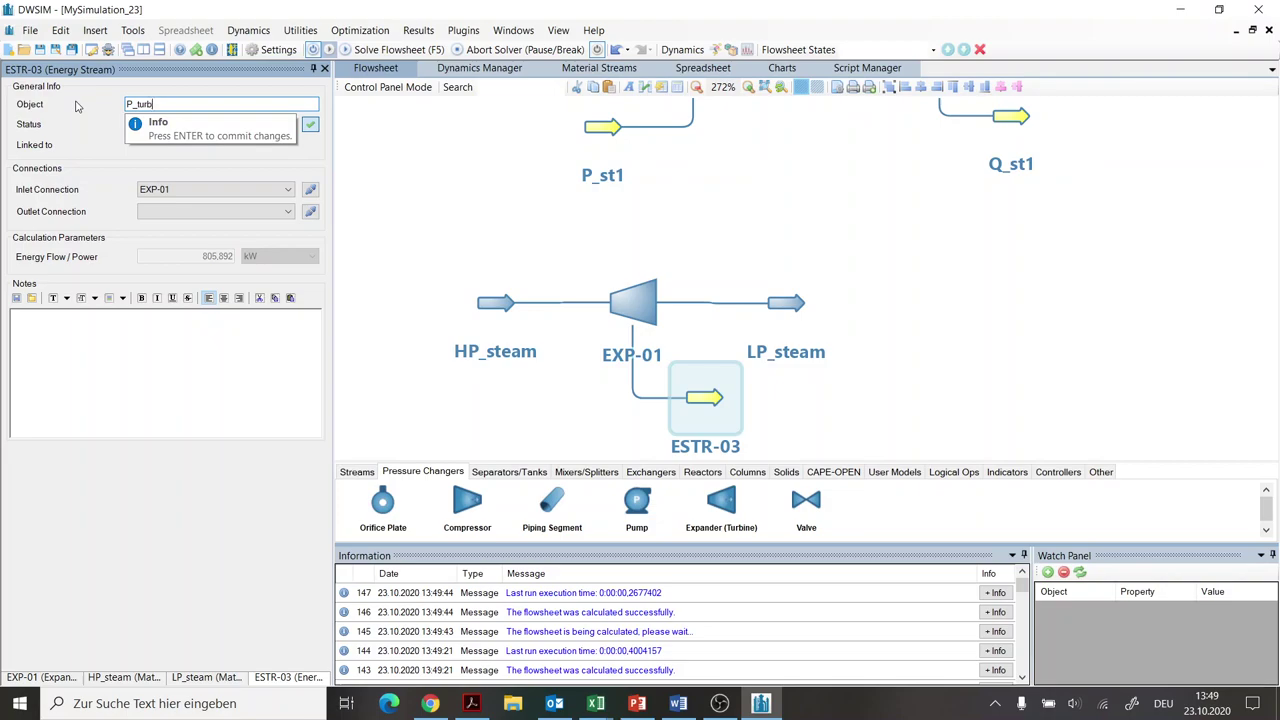
pyautogui.press('Return')
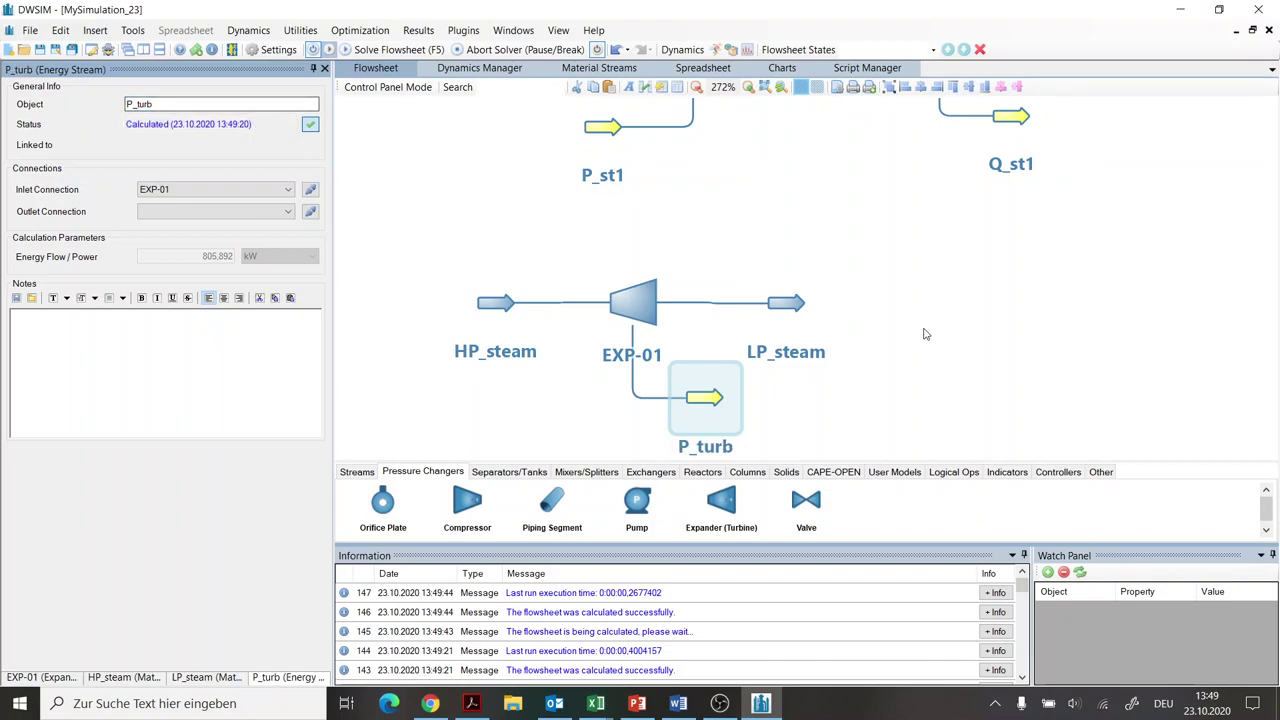
pyautogui.click(973, 330)
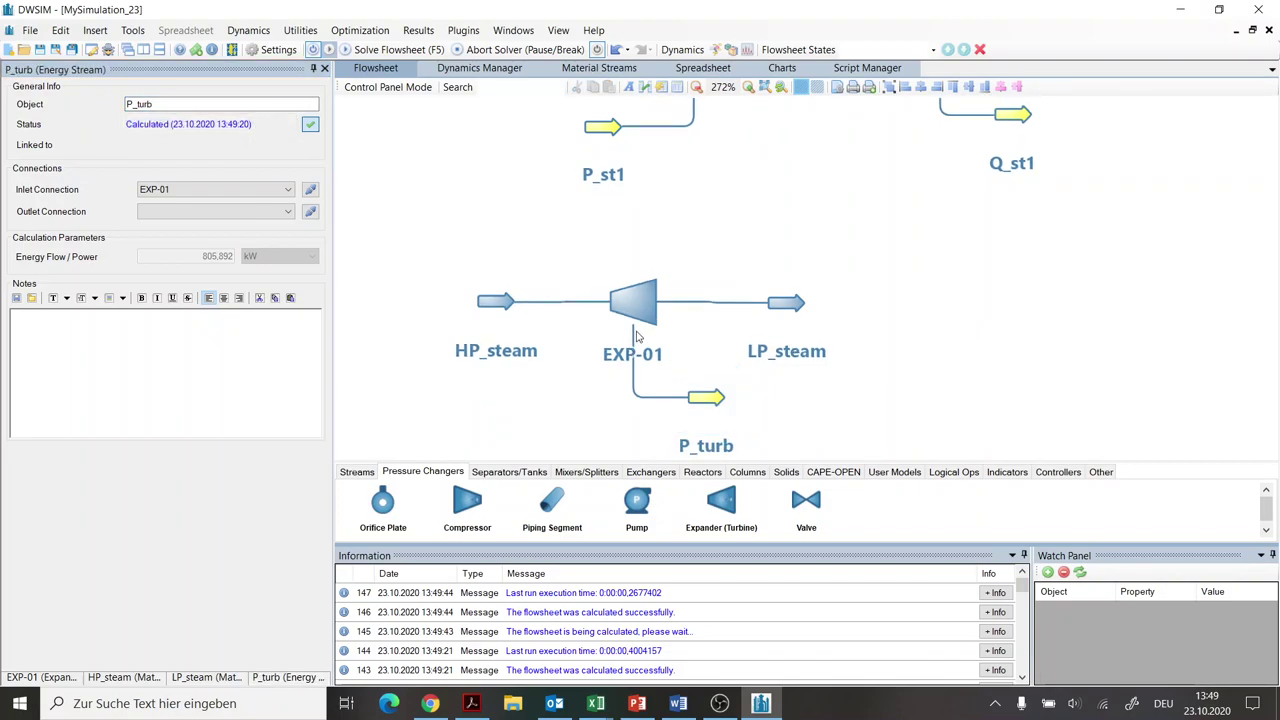
pyautogui.moveTo(631, 316)
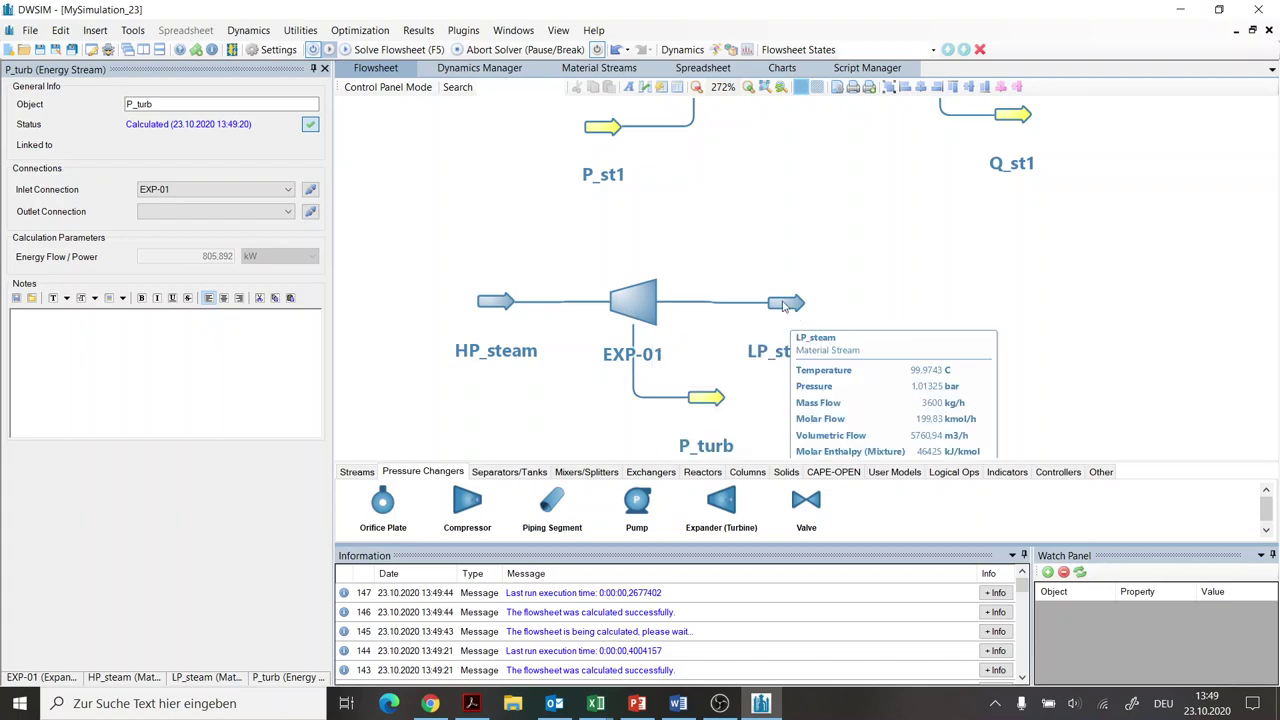
pyautogui.click(497, 304)
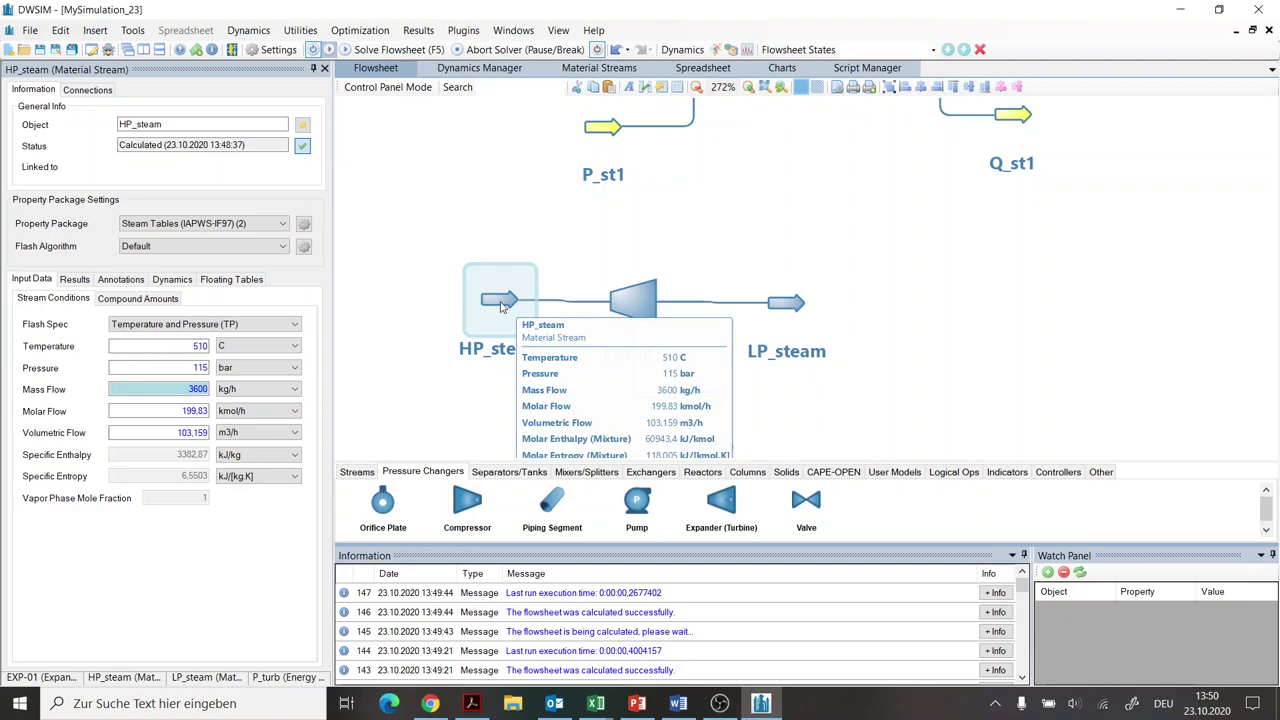
pyautogui.click(788, 305)
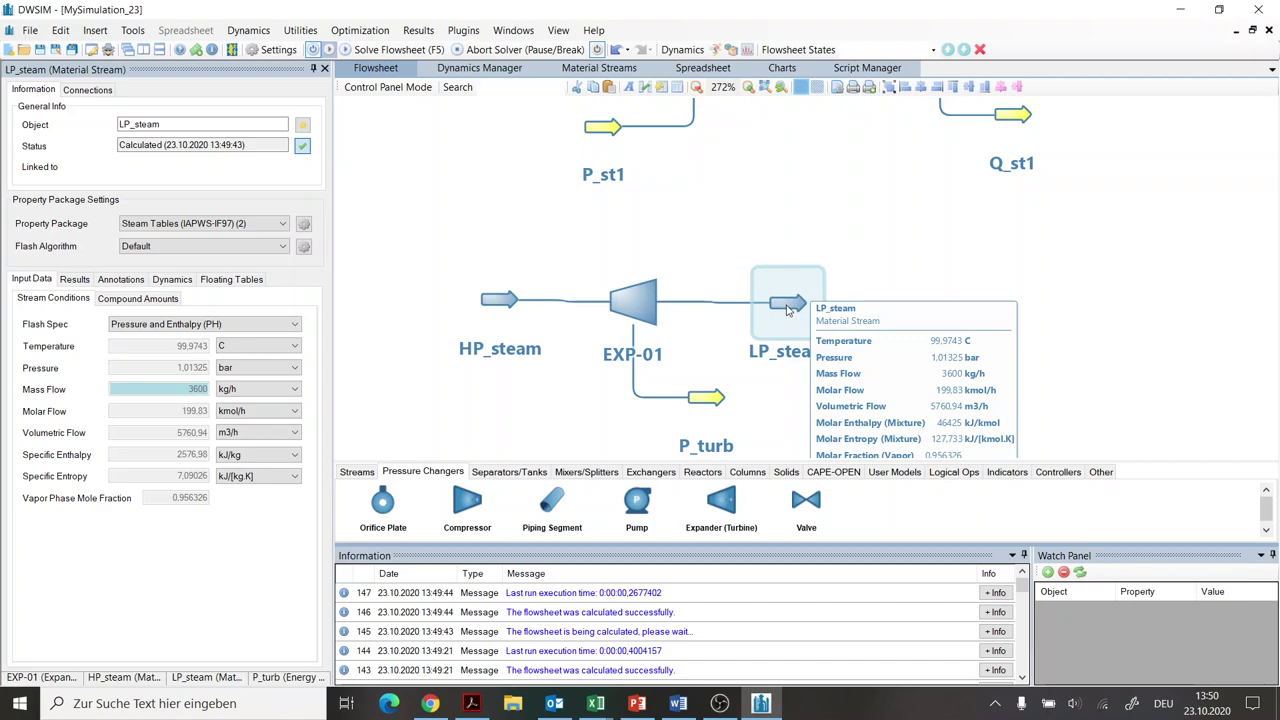
pyautogui.moveTo(788, 310); pyautogui.dragTo(792, 304)
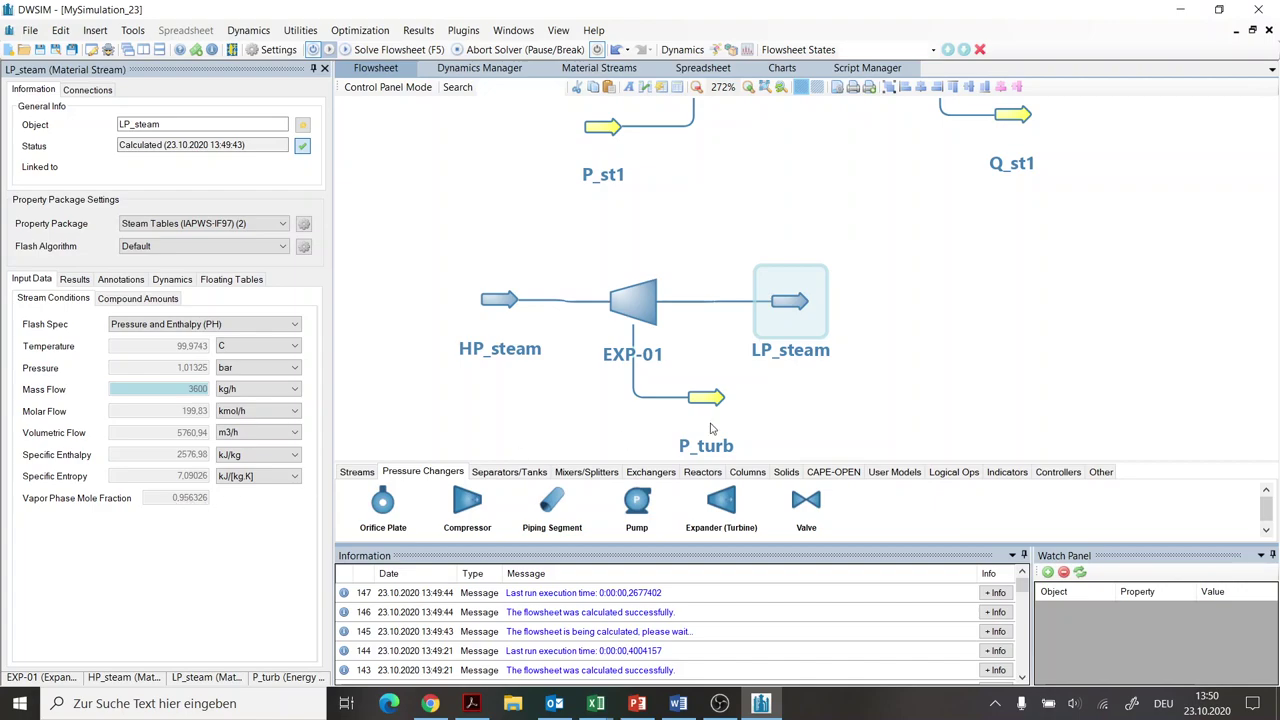
pyautogui.moveTo(797, 307)
pyautogui.moveTo(200, 350)
pyautogui.moveTo(797, 303)
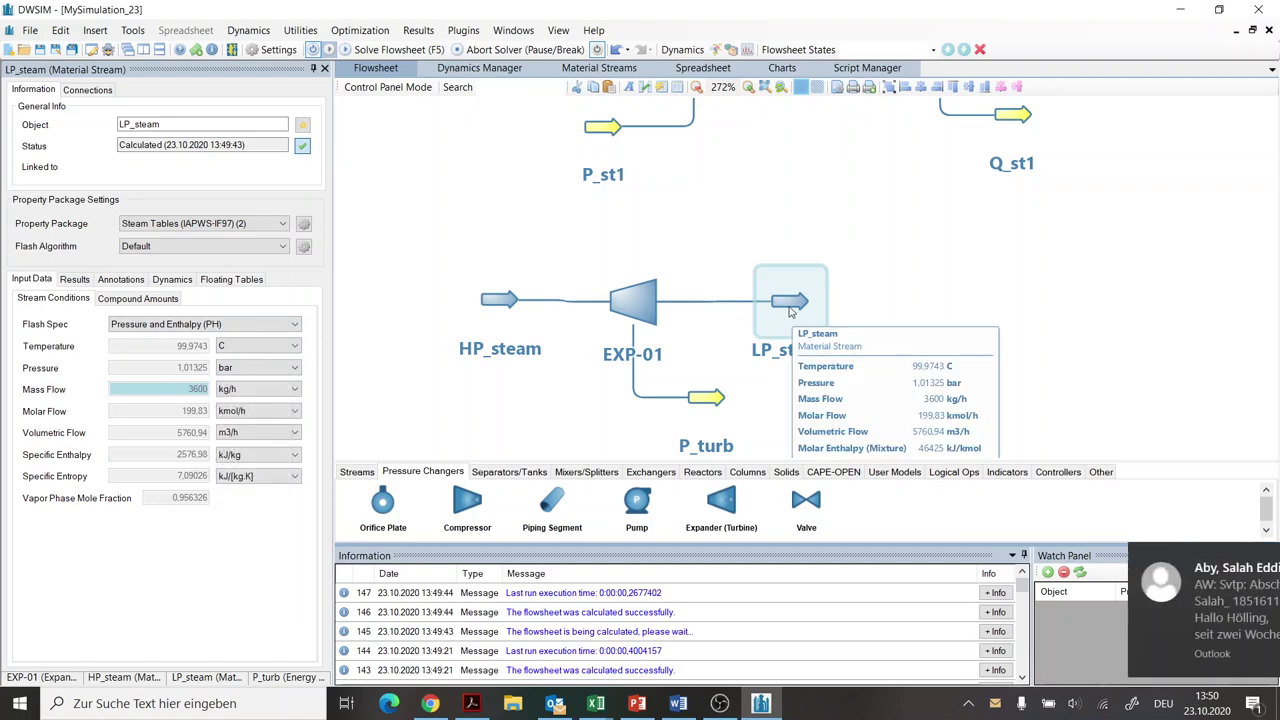
pyautogui.click(1251, 561)
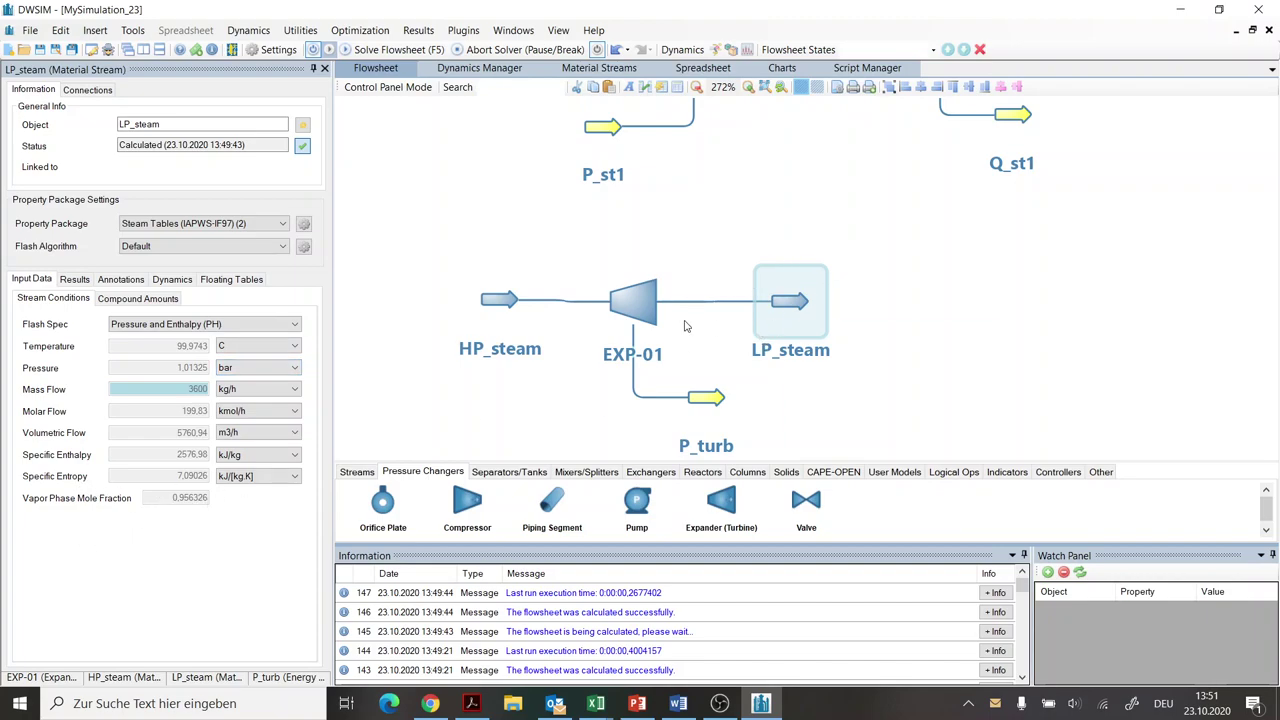
pyautogui.moveTo(895, 328); pyautogui.dragTo(880, 447)
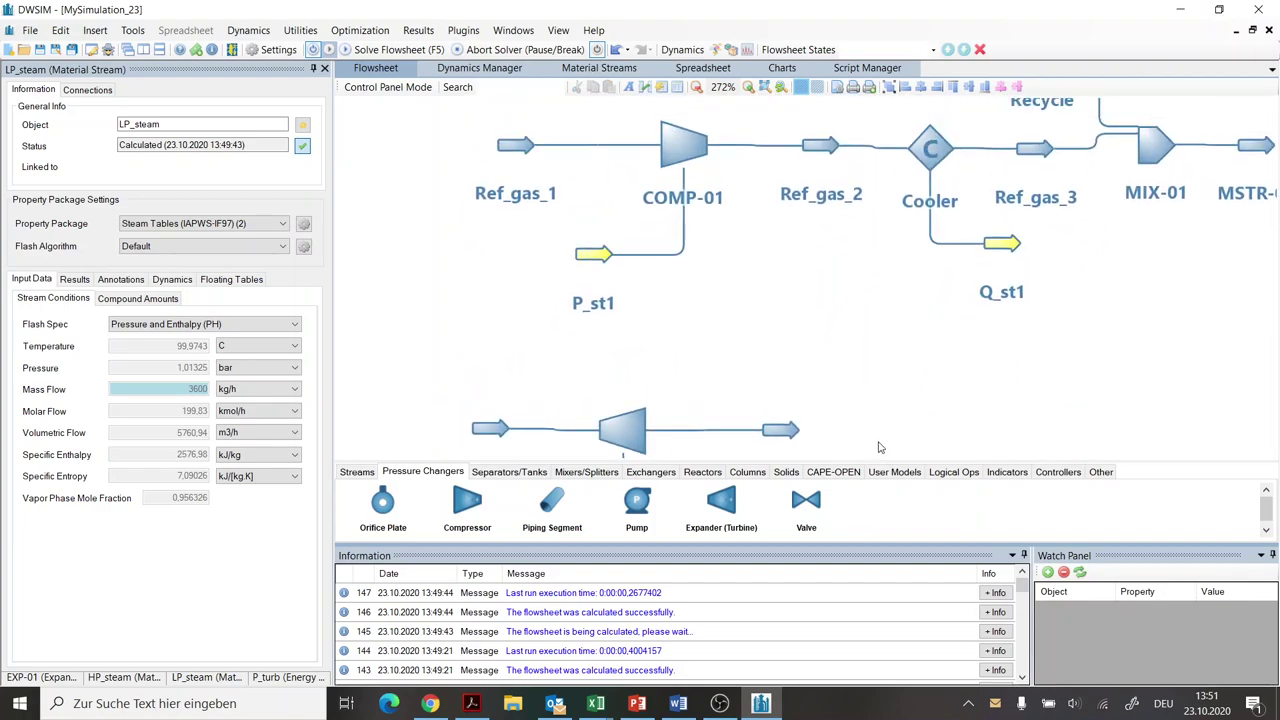
pyautogui.moveTo(793, 283); pyautogui.dragTo(782, 363)
pyautogui.moveTo(677, 242)
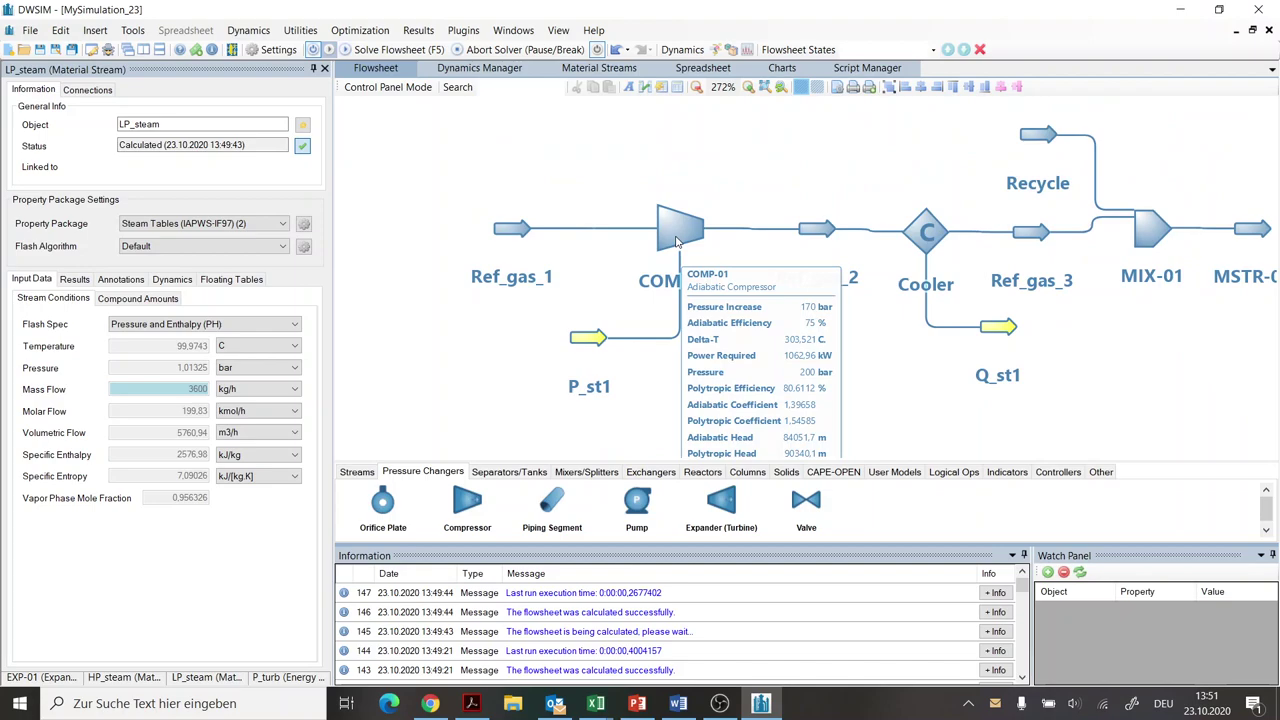
pyautogui.moveTo(932, 234)
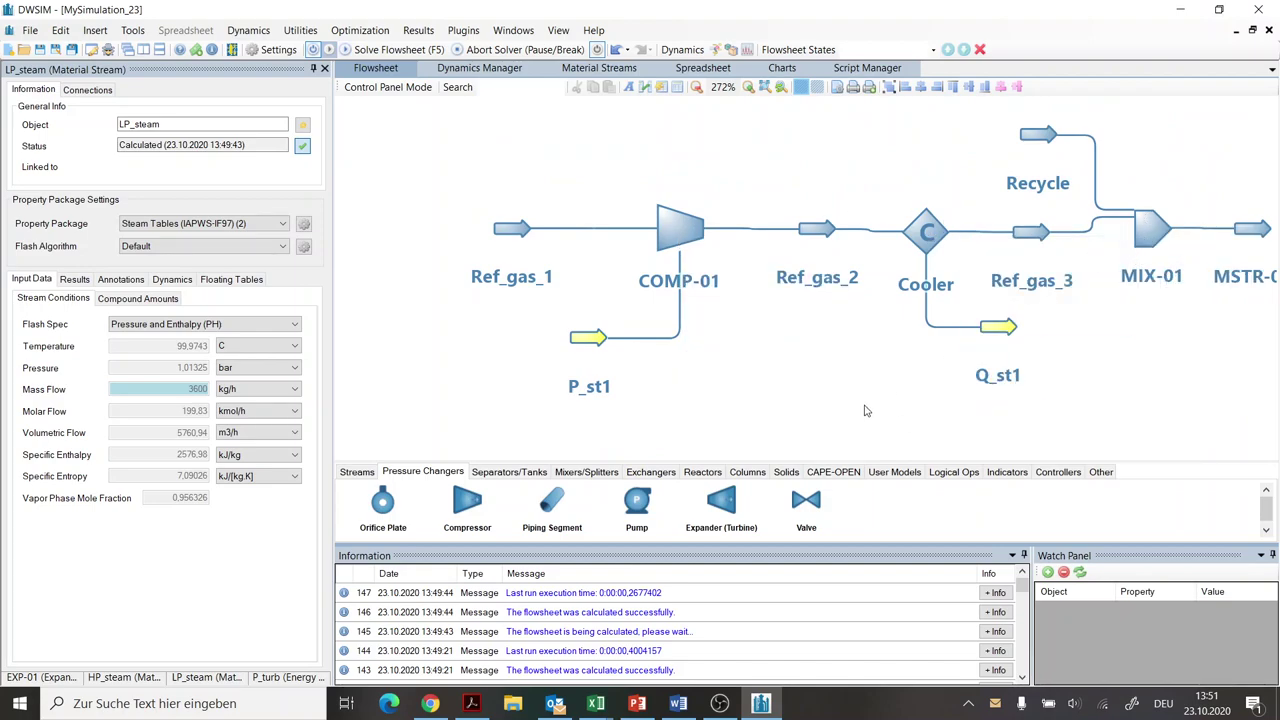
pyautogui.scroll(-3, 862, 220)
pyautogui.moveTo(628, 311)
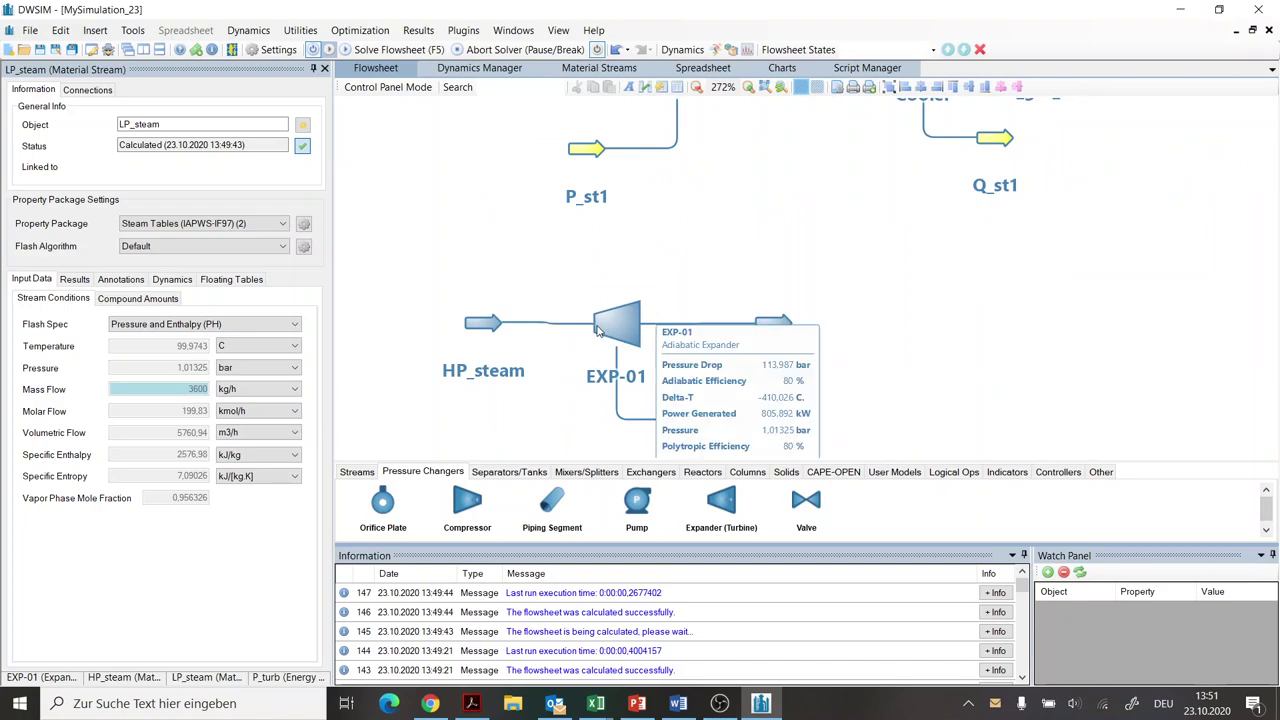